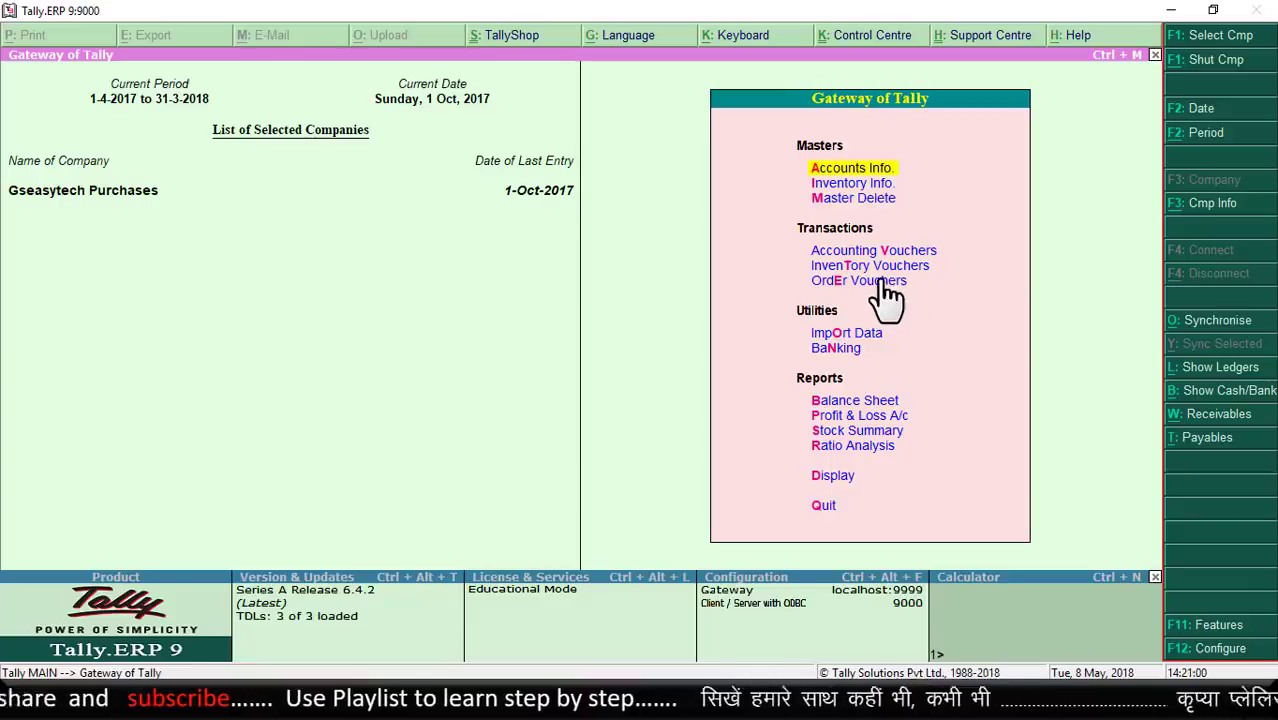
Enable sales order processing in the company's inventory features and save the settings
{"action": "left_click", "coordinate": [1178, 612]}
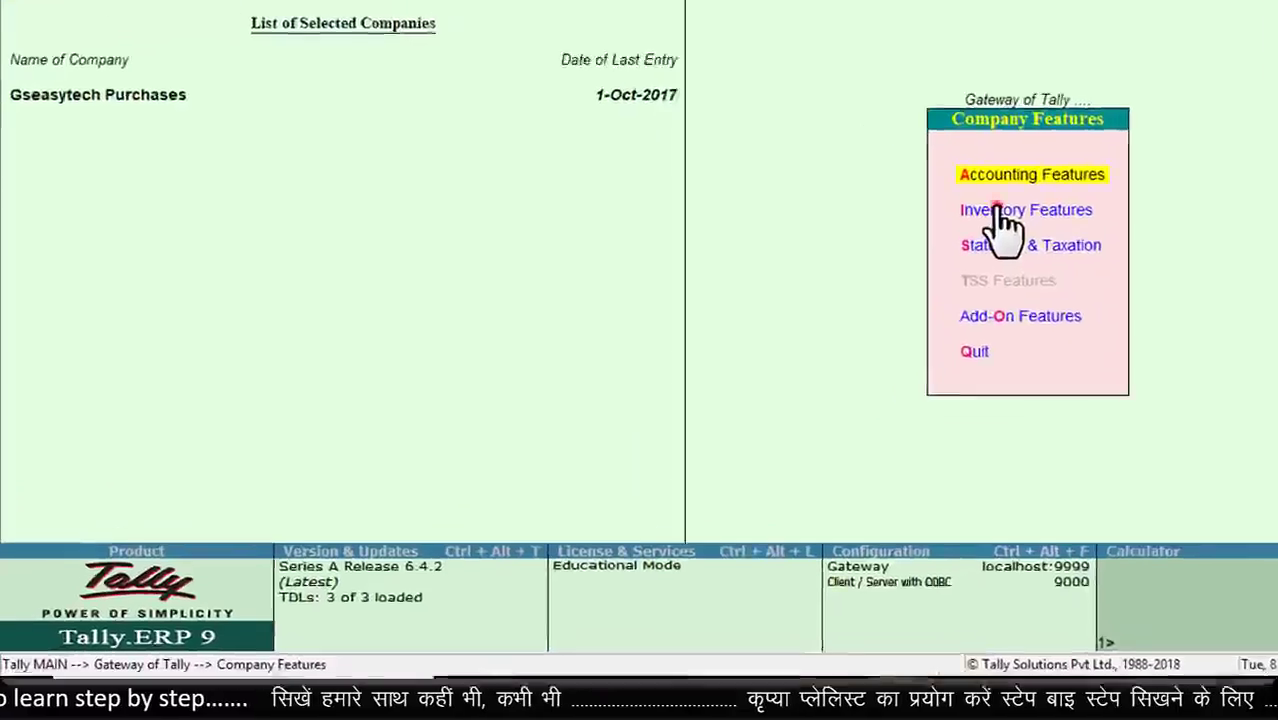
{"action": "left_click", "coordinate": [845, 290]}
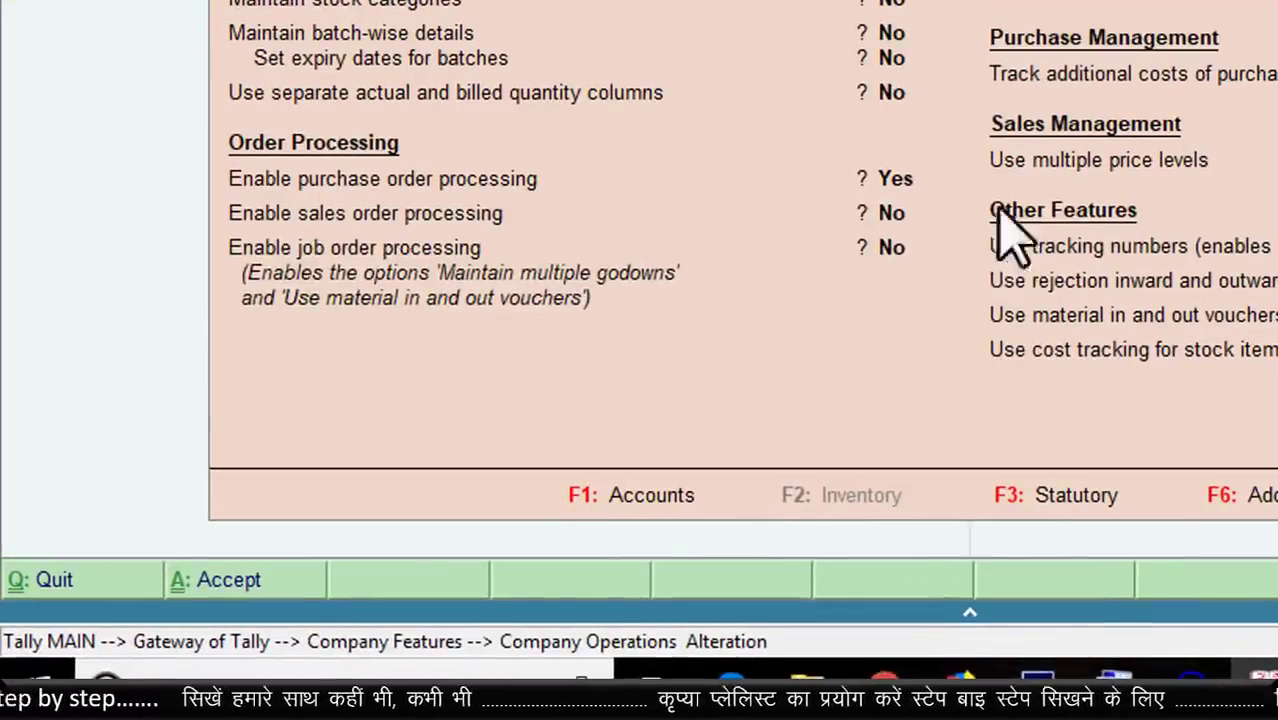
{"action": "left_click", "coordinate": [888, 215]}
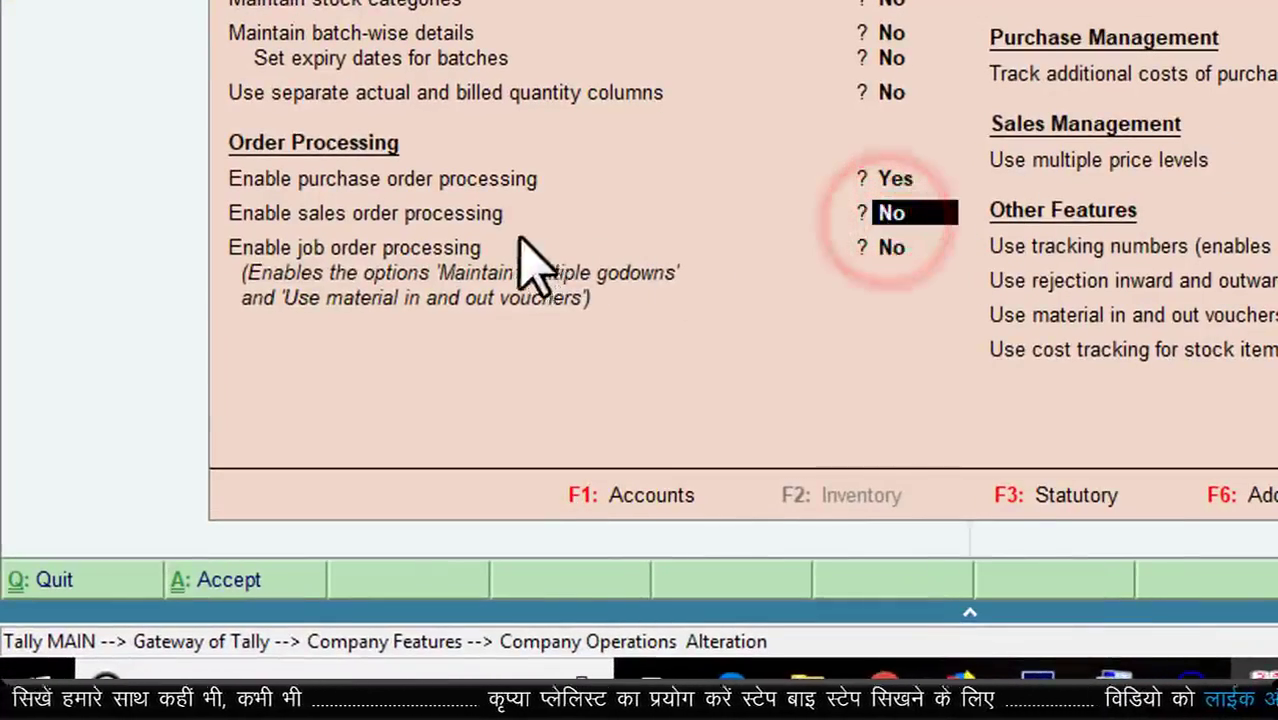
{"action": "type", "text": "y"}
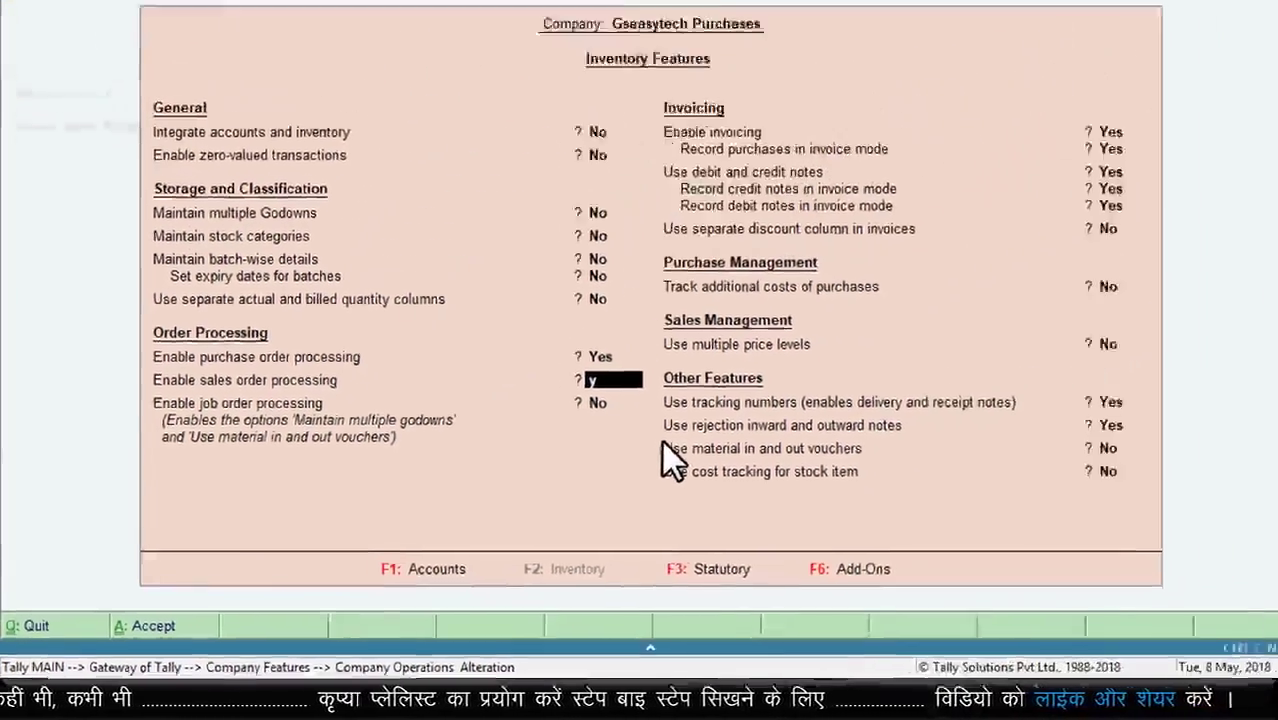
{"action": "key", "text": "Return"}
{"action": "key", "text": "Return"}
{"action": "key", "text": "Return"}
{"action": "key", "text": "Return"}
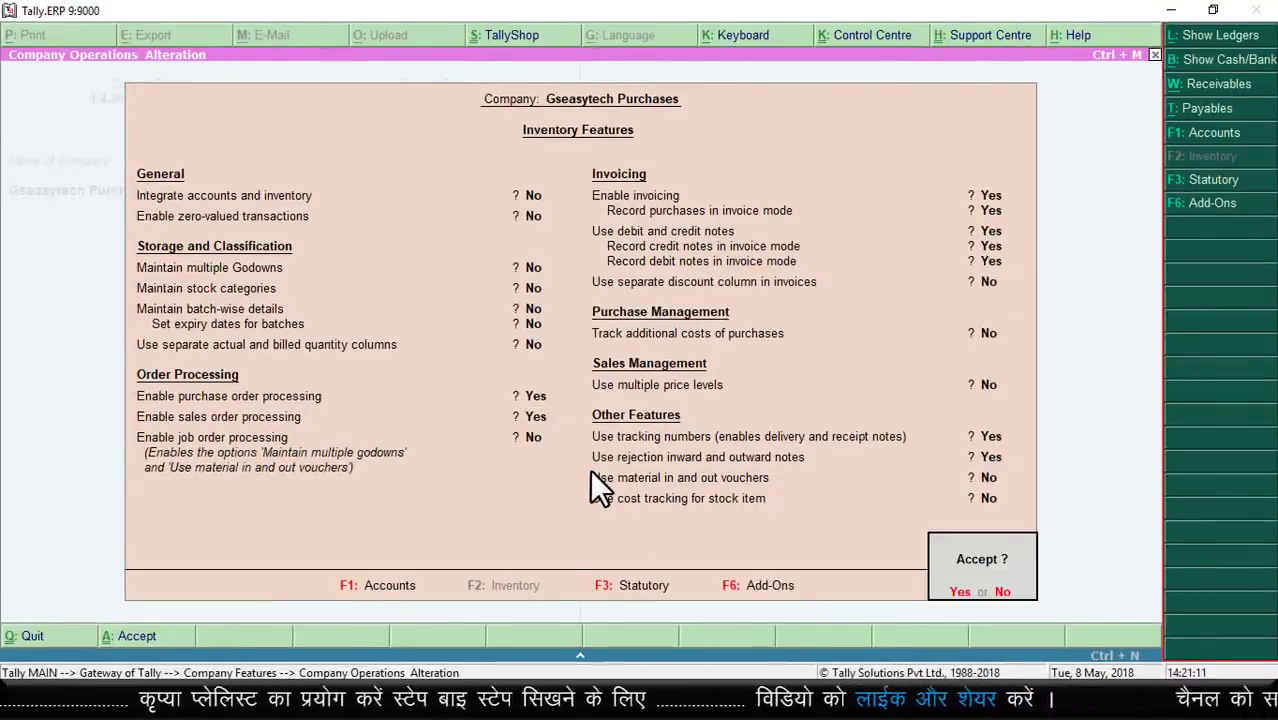
{"action": "key", "text": "Return"}
{"action": "key", "text": "Escape"}
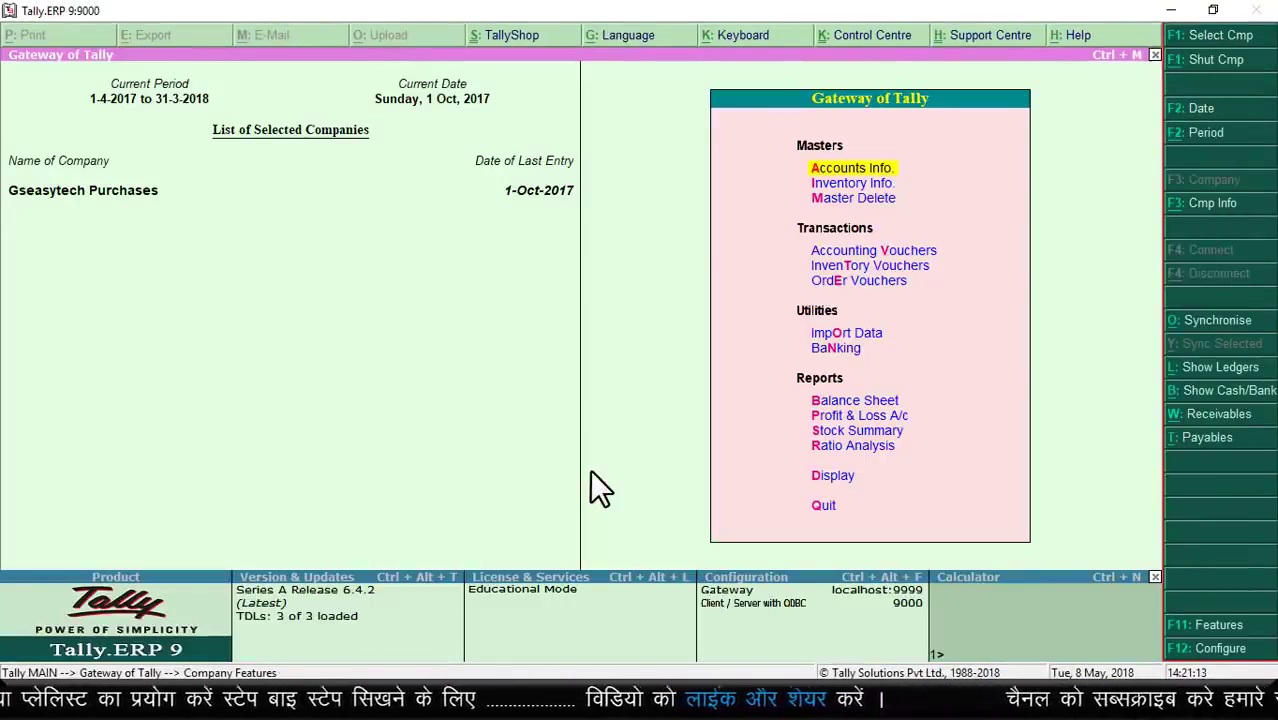
Start a sales order voucher and select the customer's ledger as the party account
{"action": "left_click", "coordinate": [838, 284]}
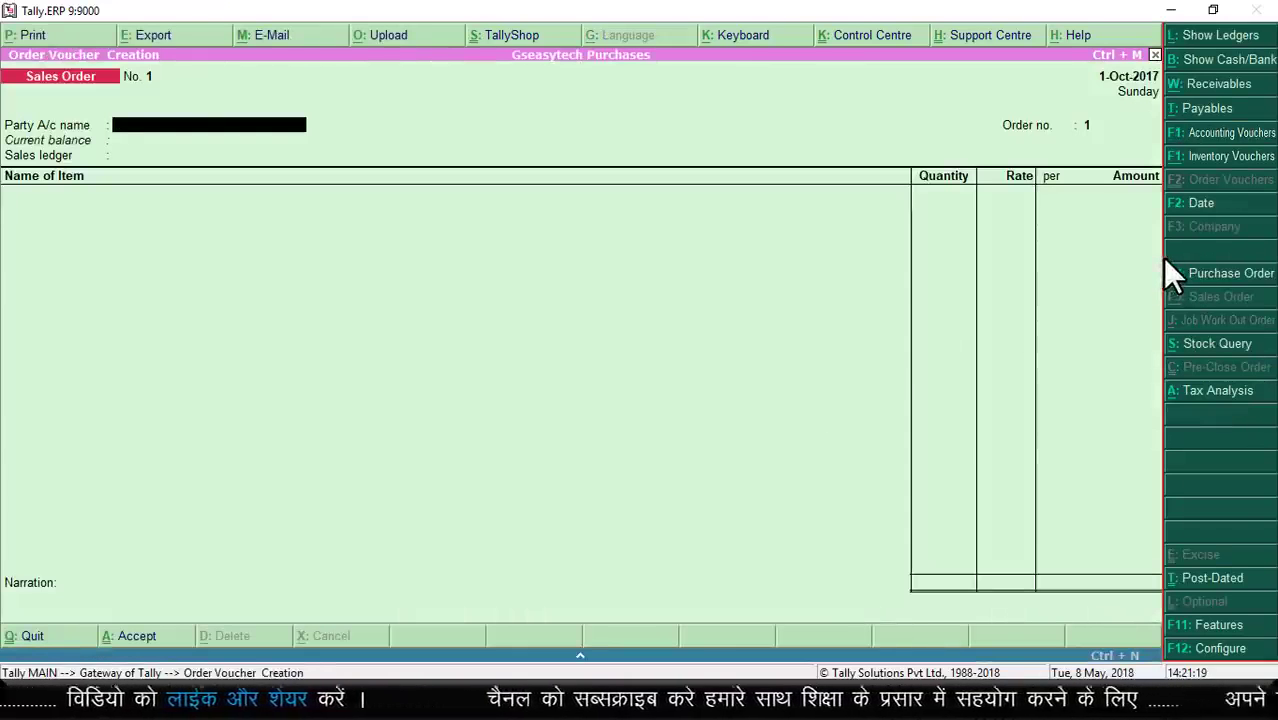
{"action": "left_click", "coordinate": [1210, 275]}
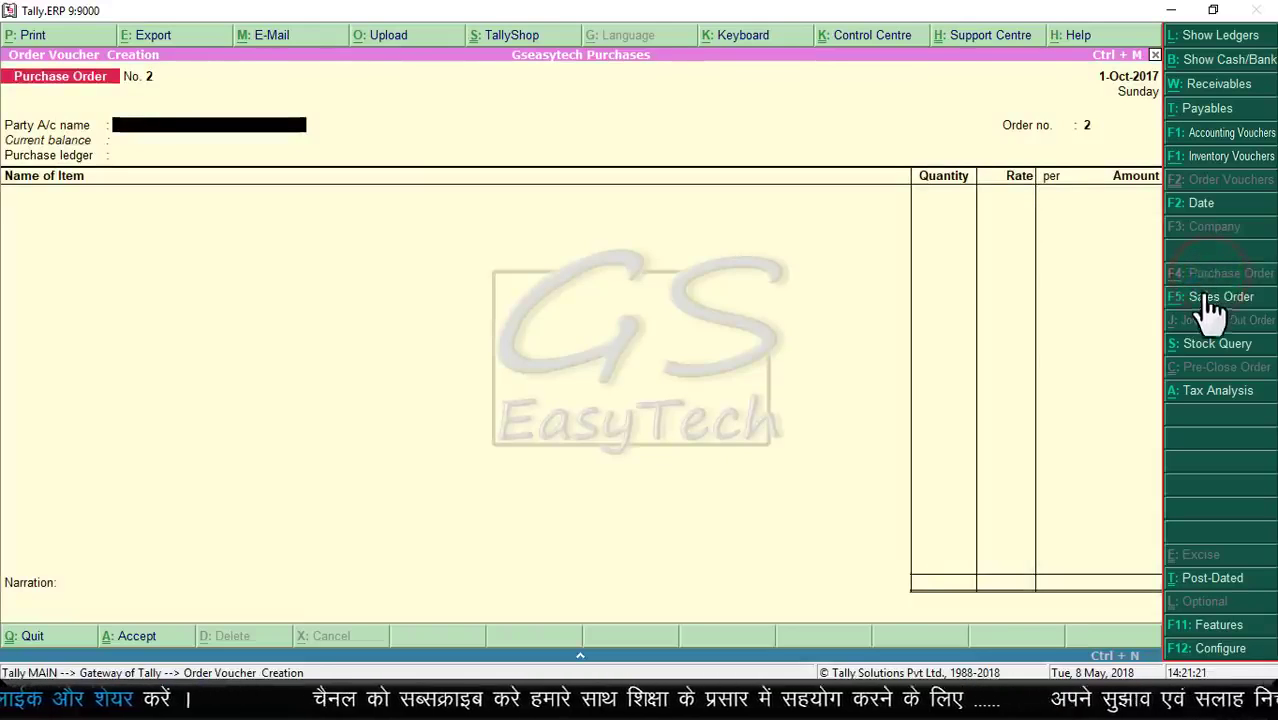
{"action": "left_click", "coordinate": [1209, 298]}
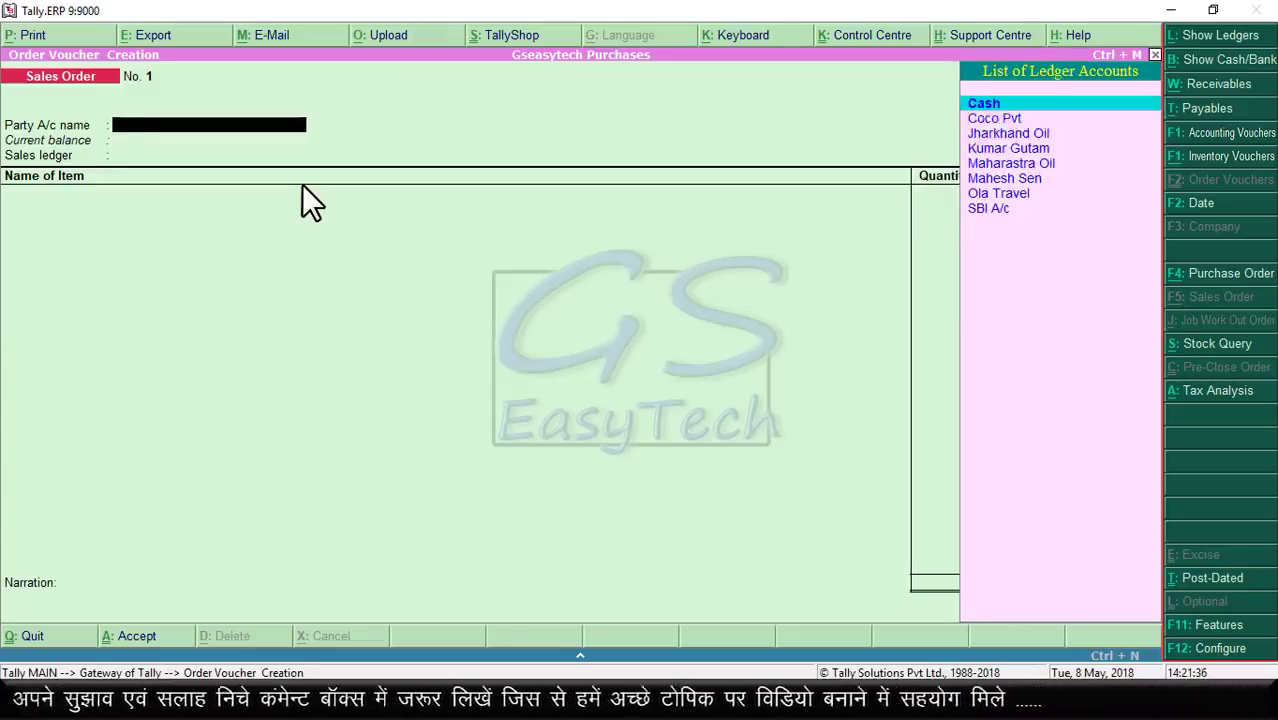
{"action": "key", "text": "Down"}
{"action": "key", "text": "Down"}
{"action": "key", "text": "Down"}
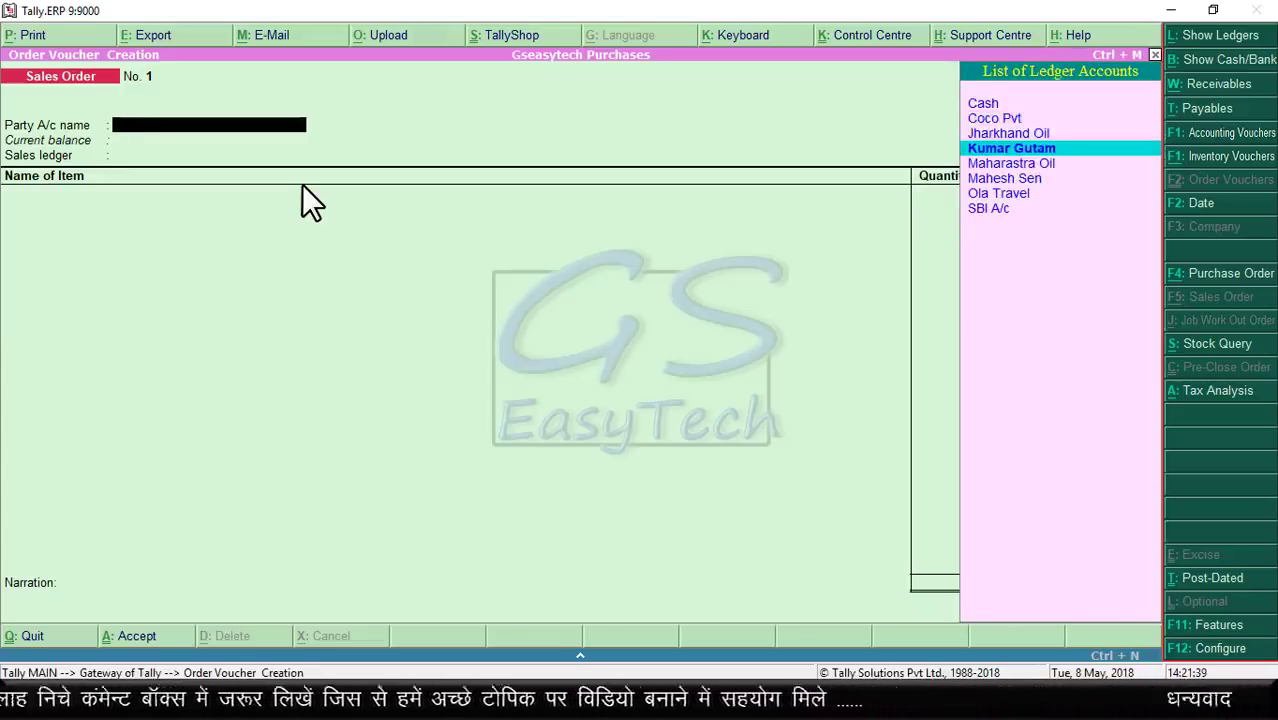
{"action": "key", "text": "Return"}
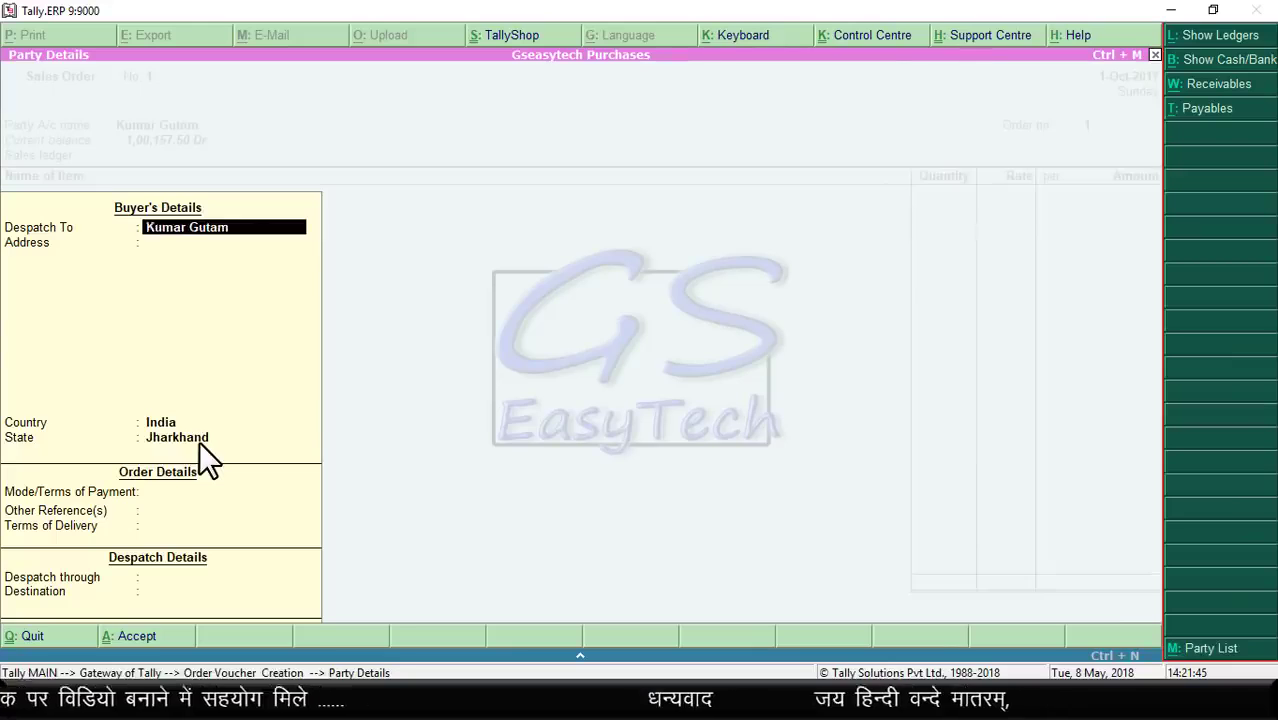
Accept the default party details and order number, and set the sales ledger to Sales A/c
{"action": "key", "text": "Return"}
{"action": "key", "text": "Return"}
{"action": "key", "text": "Return"}
{"action": "key", "text": "Return"}
{"action": "key", "text": "Return"}
{"action": "key", "text": "Return"}
{"action": "key", "text": "Return"}
{"action": "key", "text": "Return"}
{"action": "key", "text": "Return"}
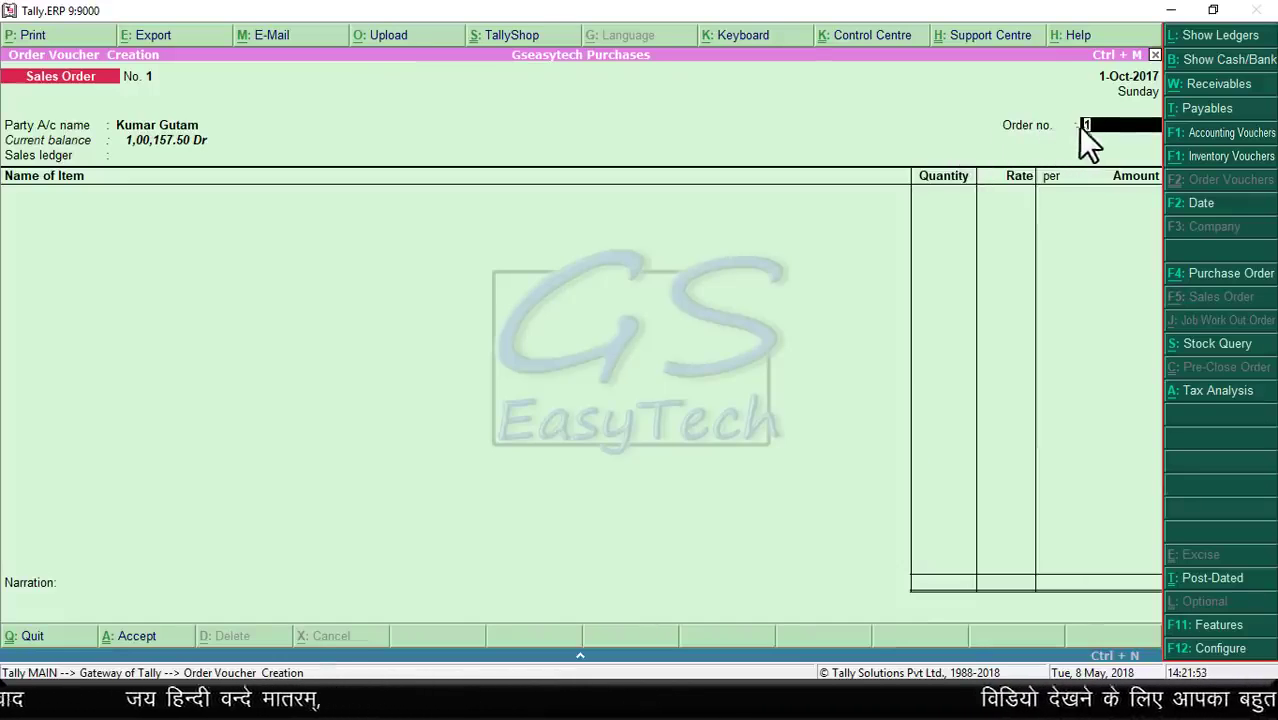
{"action": "key", "text": "Return"}
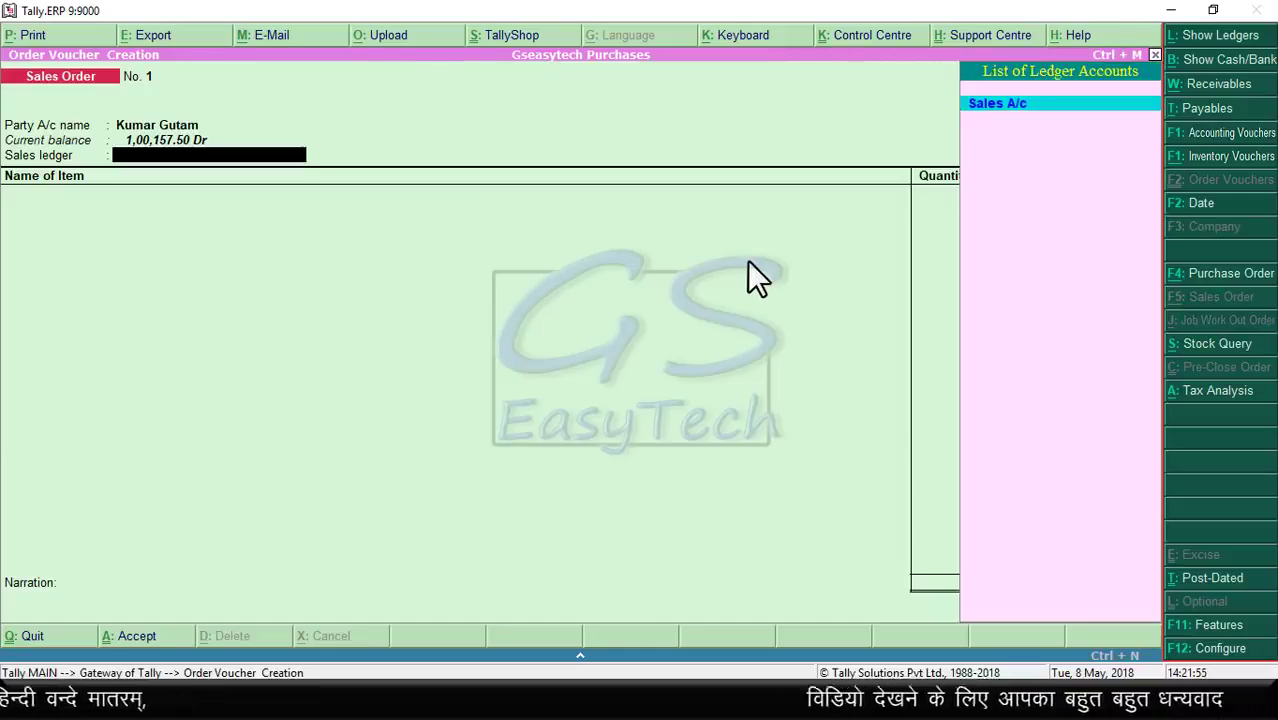
{"action": "key", "text": "Return"}
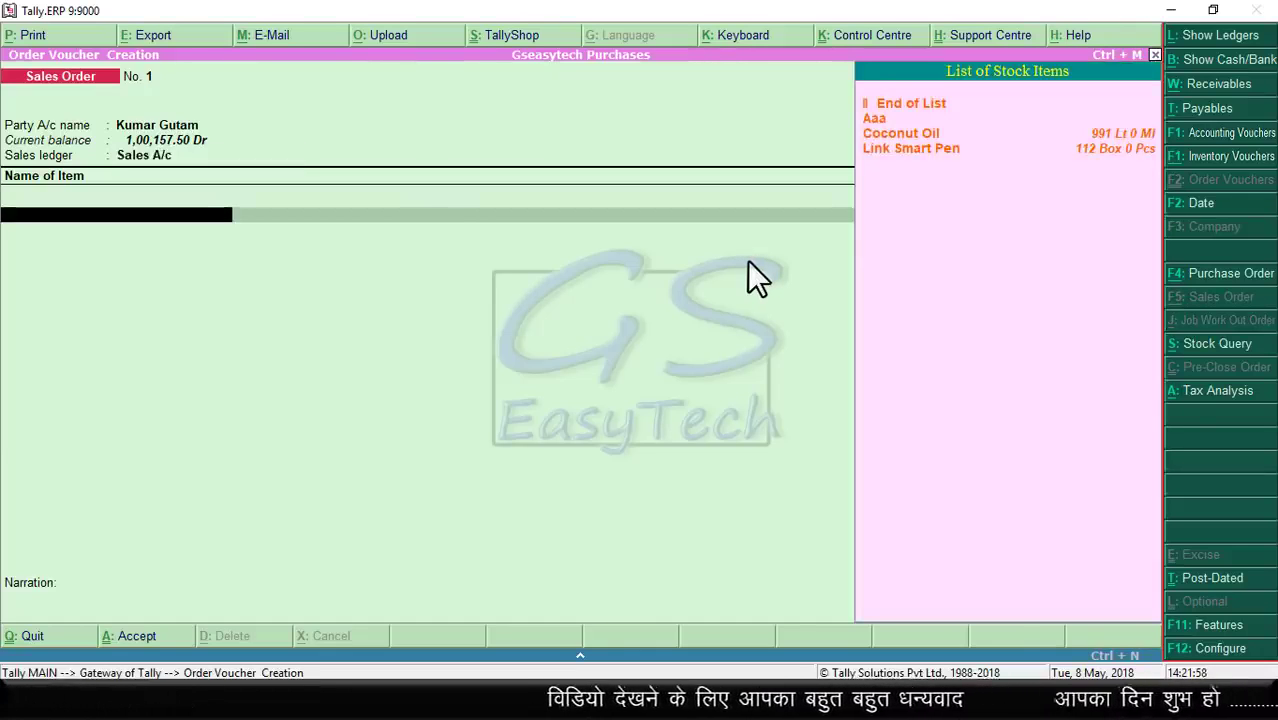
Add Coconut Oil to the sales order, due on 1-Oct-2017, with quantity 5 Lt at a rate of 150.00
{"action": "left_click", "coordinate": [888, 136]}
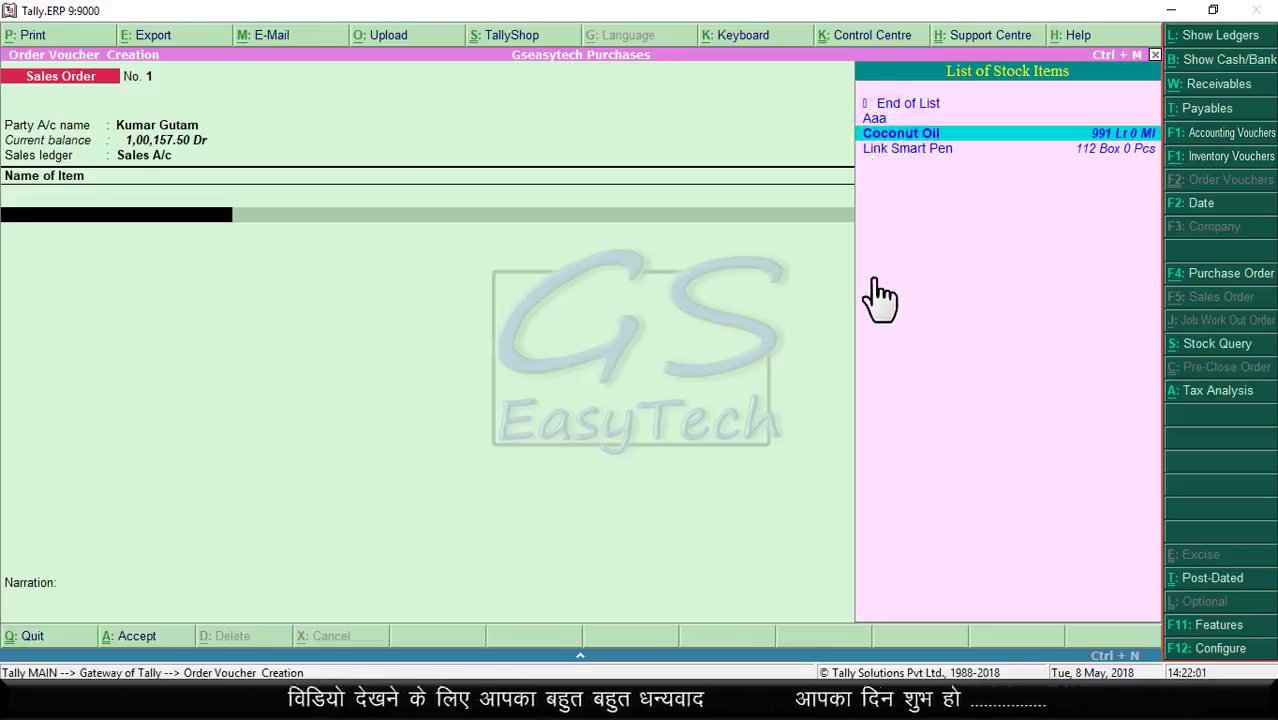
{"action": "key", "text": "Return"}
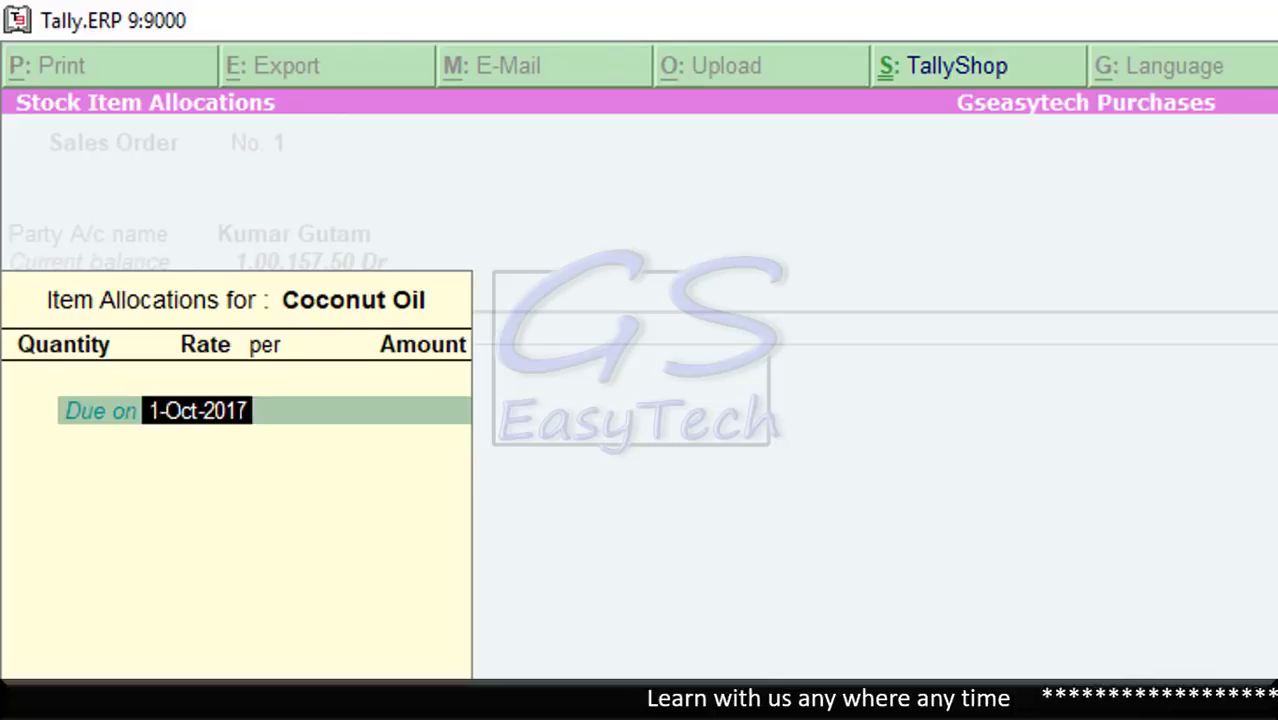
{"action": "key", "text": "Return"}
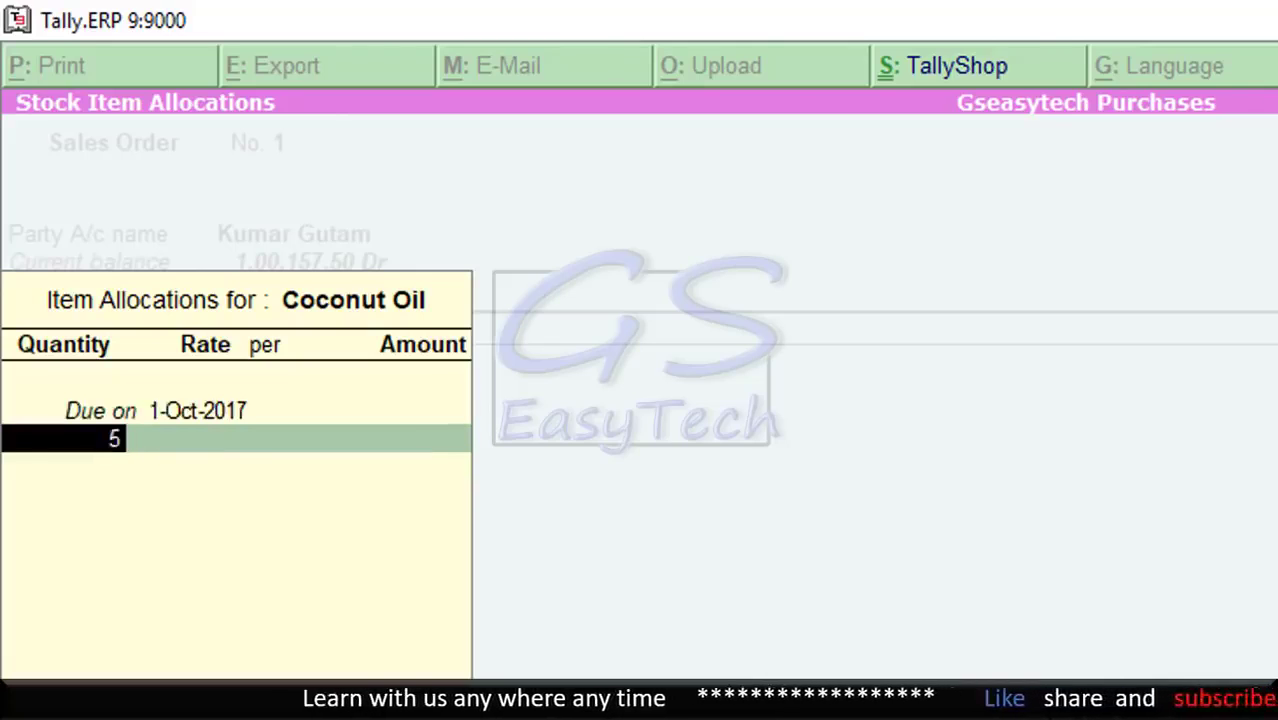
{"action": "key", "text": "Return"}
{"action": "key", "text": "Return"}
{"action": "key", "text": "Return"}
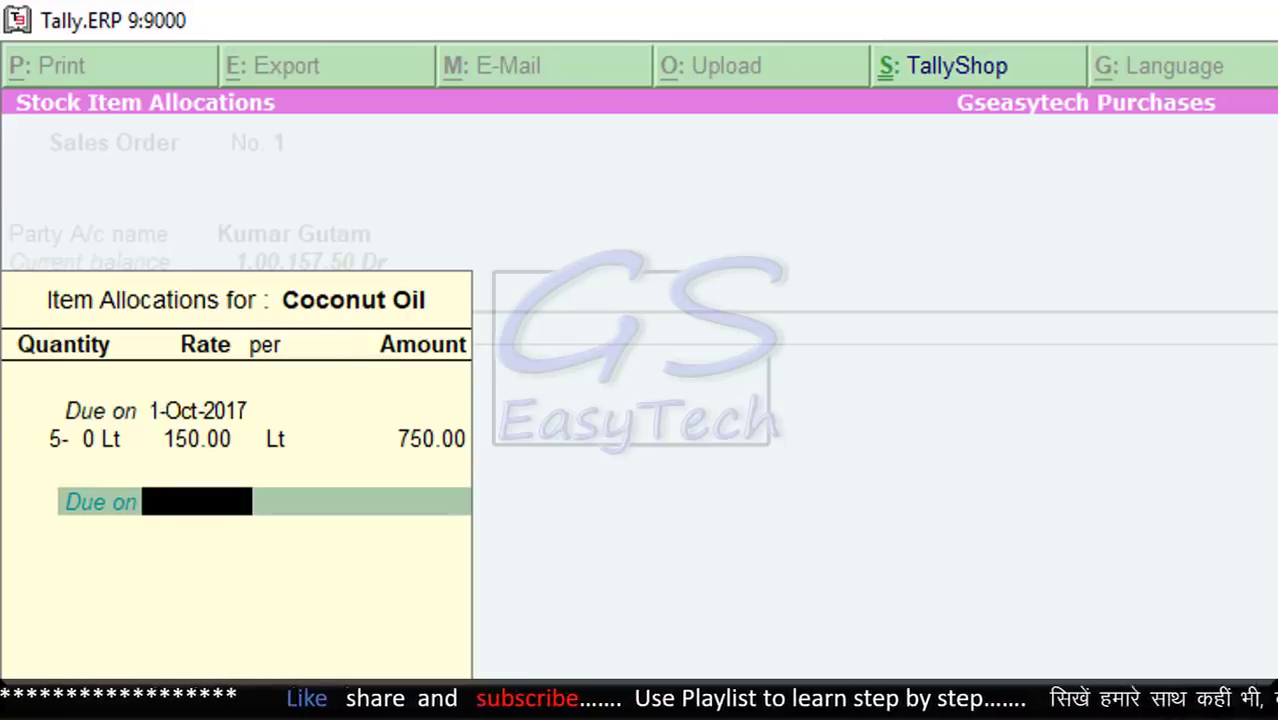
{"action": "key", "text": "Return"}
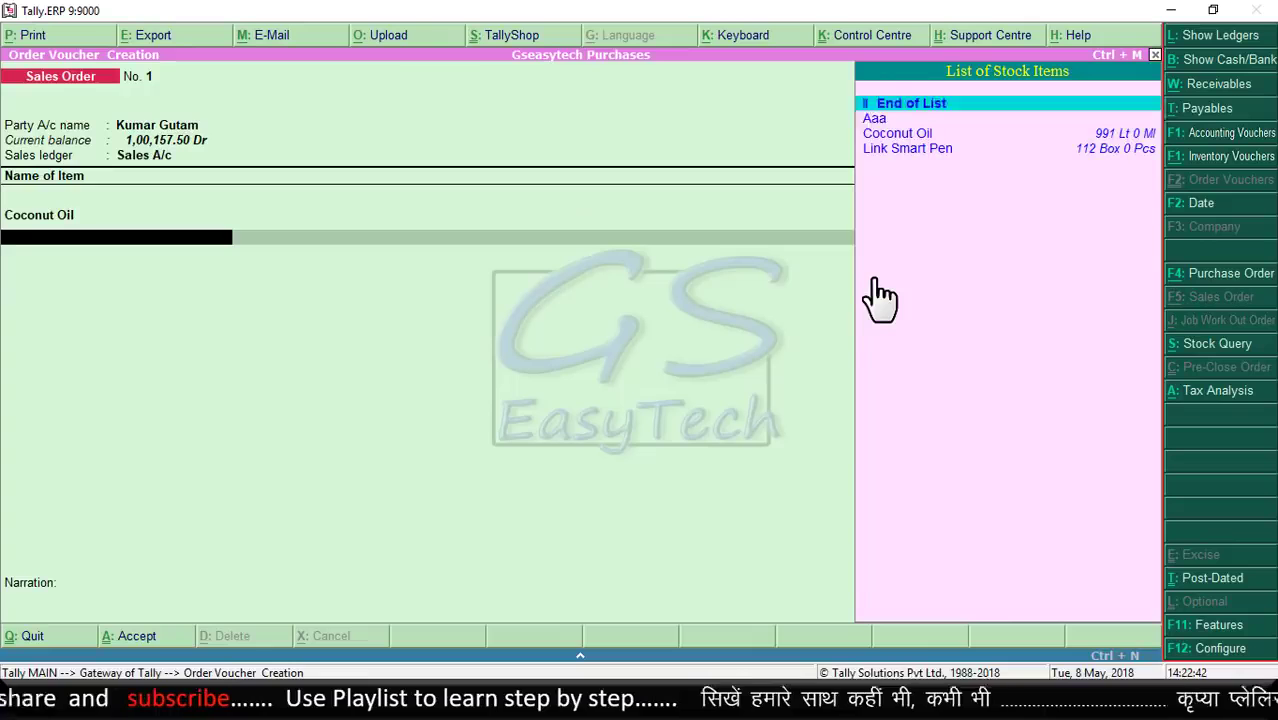
Add Link Smart Pen to the sales order, due on 1-Oct-2017, with quantity 5 Box at 6.50 per Pcs
{"action": "key", "text": "Down"}
{"action": "key", "text": "Down"}
{"action": "key", "text": "Down"}
{"action": "key", "text": "Return"}
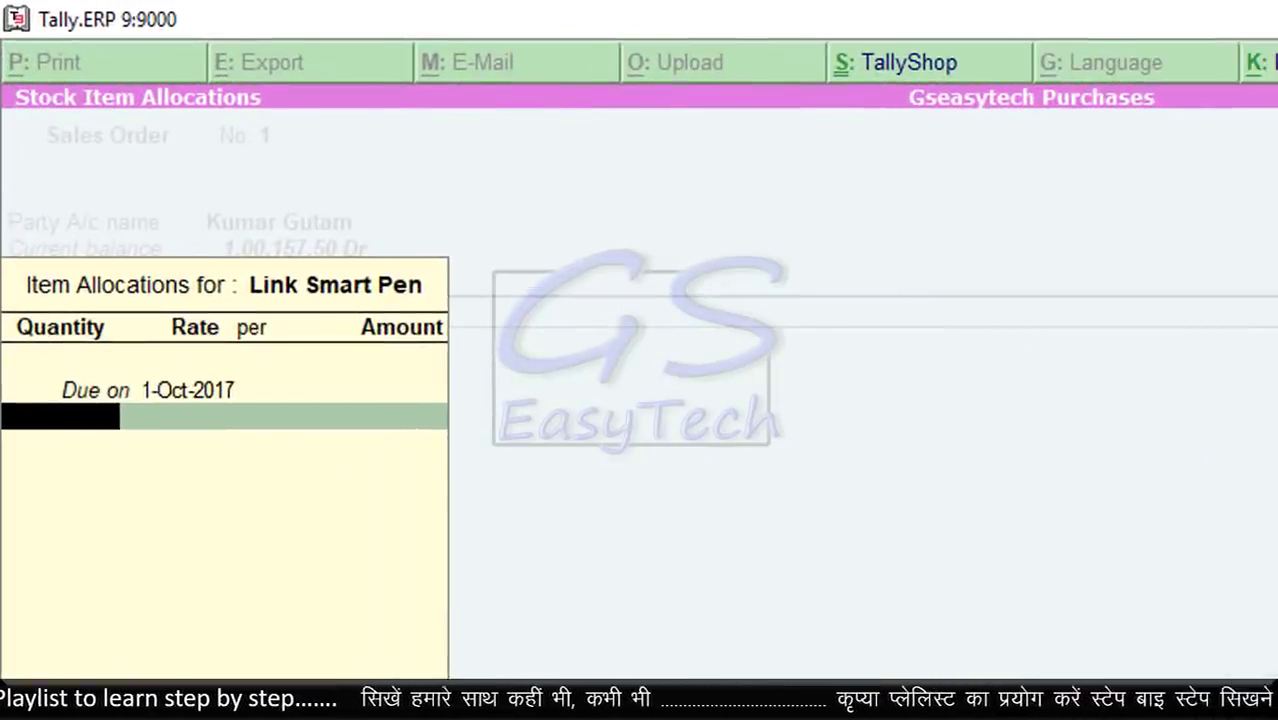
{"action": "type", "text": "5"}
{"action": "key", "text": "Return"}
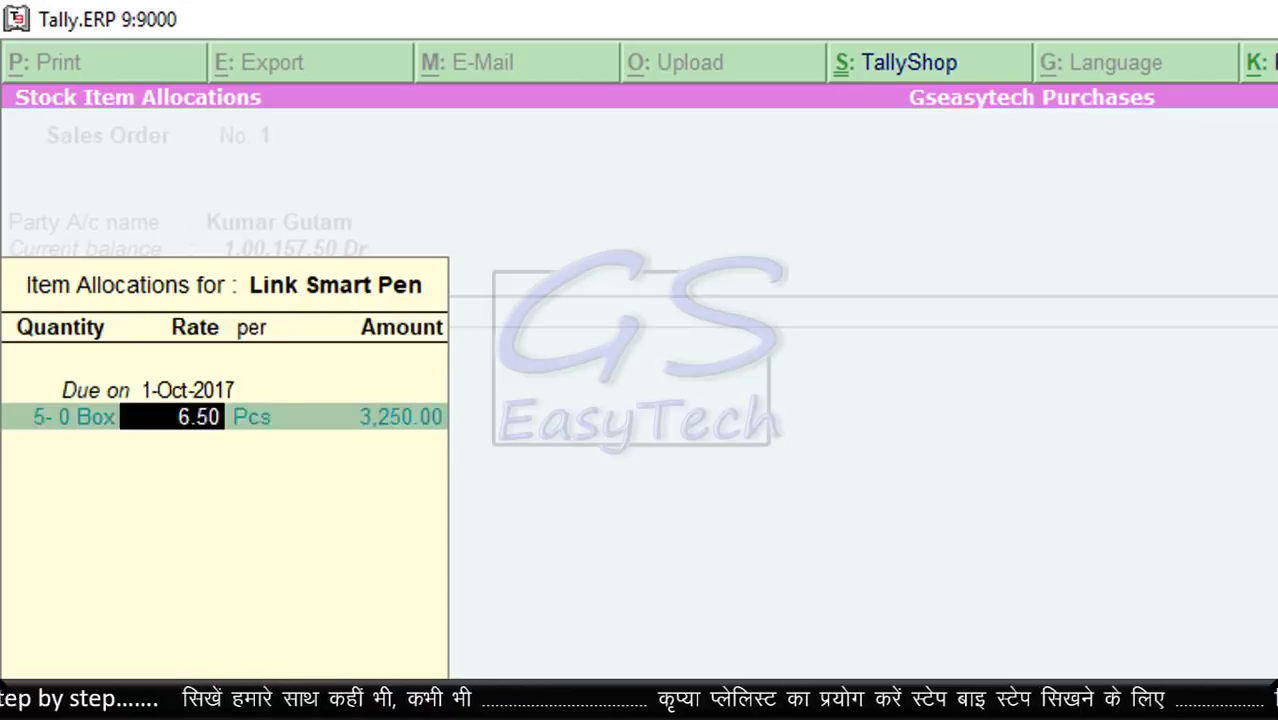
{"action": "key", "text": "Return"}
{"action": "key", "text": "Return"}
{"action": "key", "text": "Return"}
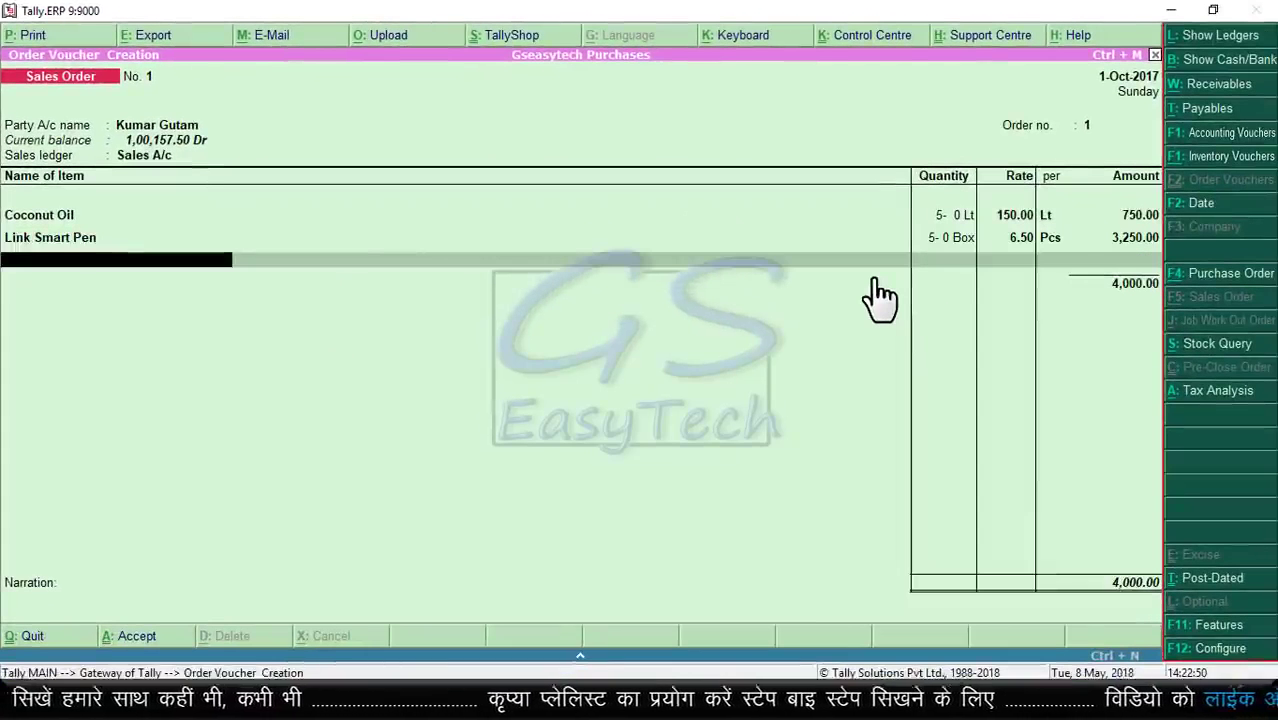
End the item list and add the CGST ledger below it, leaving its description blank
{"action": "key", "text": "Return"}
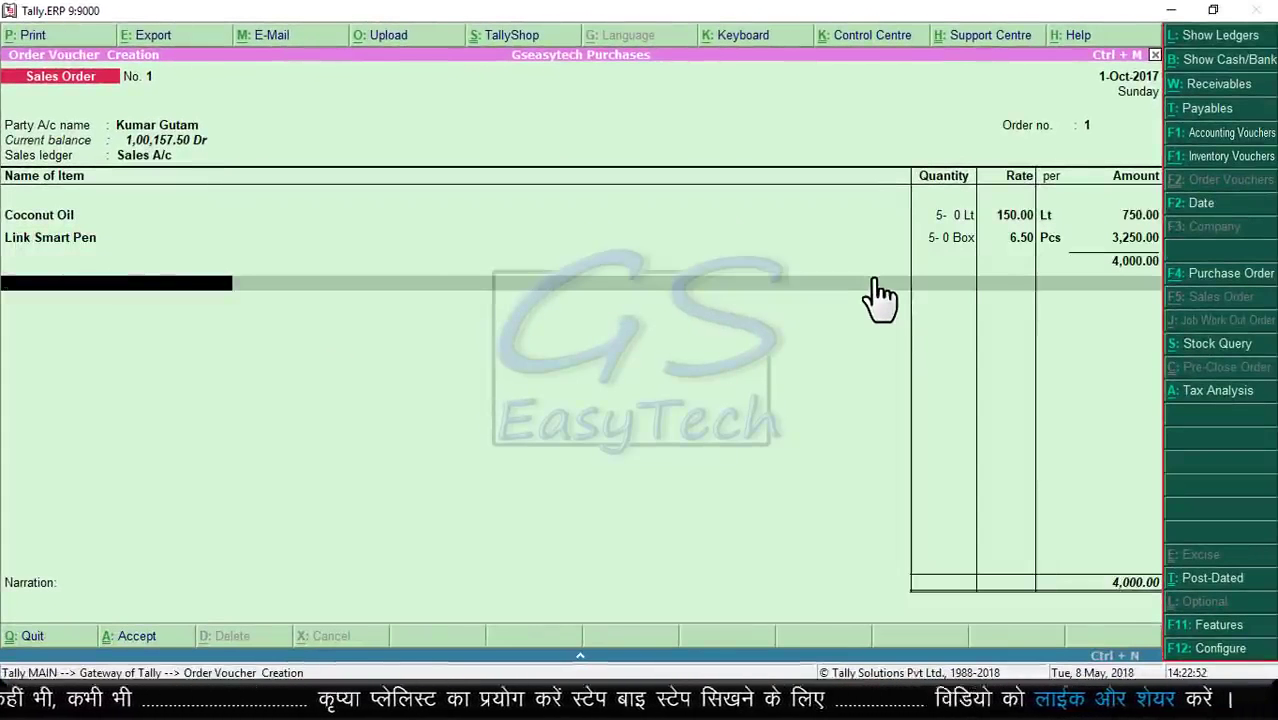
{"action": "type", "text": "Cg"}
{"action": "key", "text": "Return"}
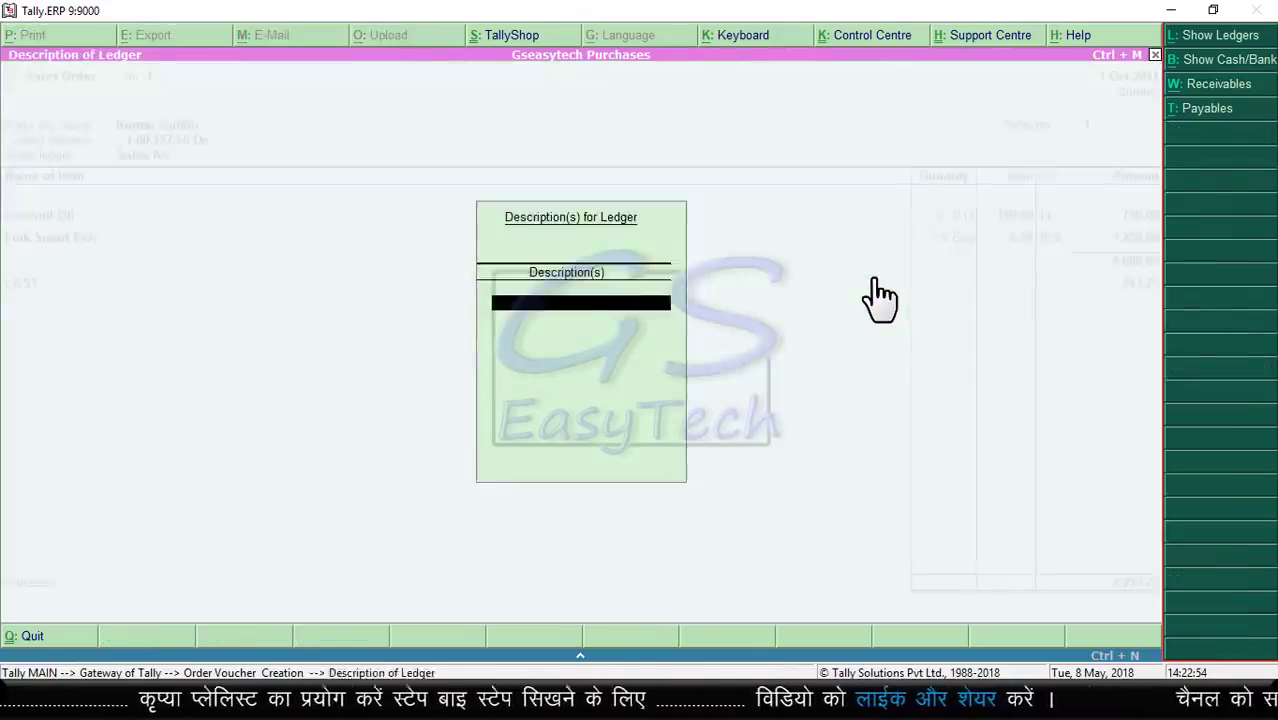
{"action": "key", "text": "Return"}
{"action": "key", "text": "Return"}
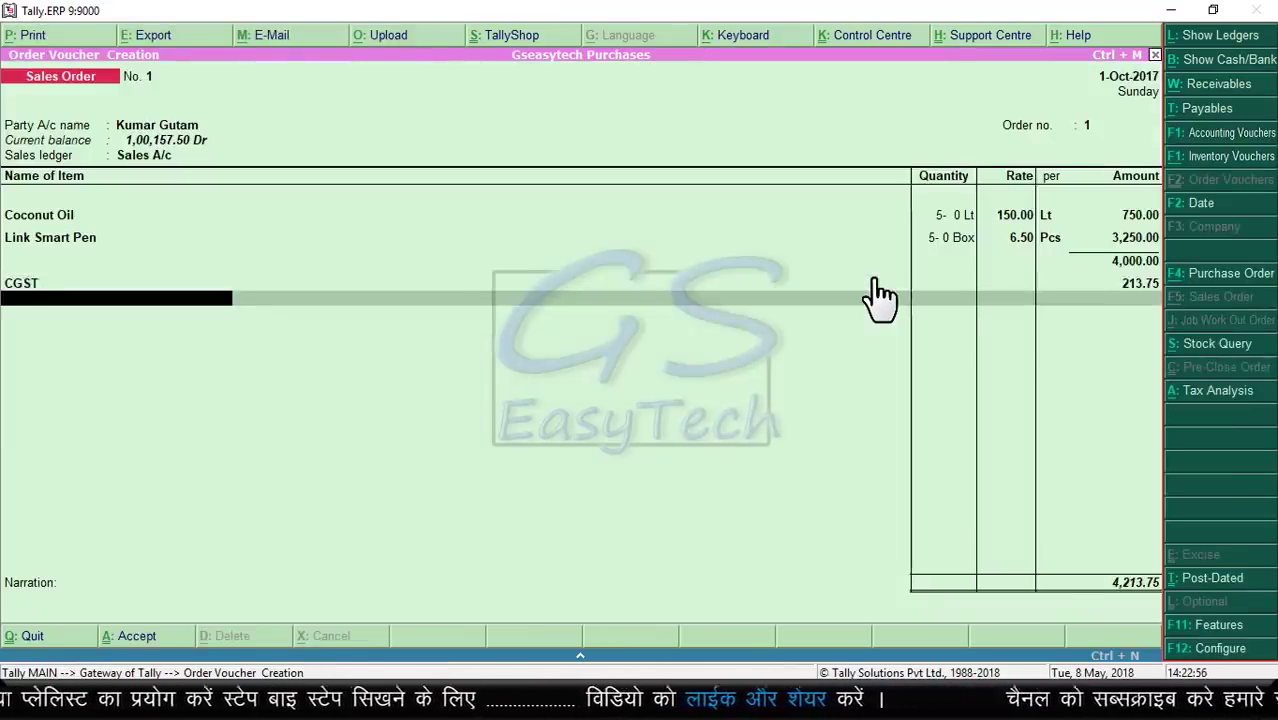
Add the SGST ledger with a blank description and save the sales order without a narration
{"action": "type", "text": "S"}
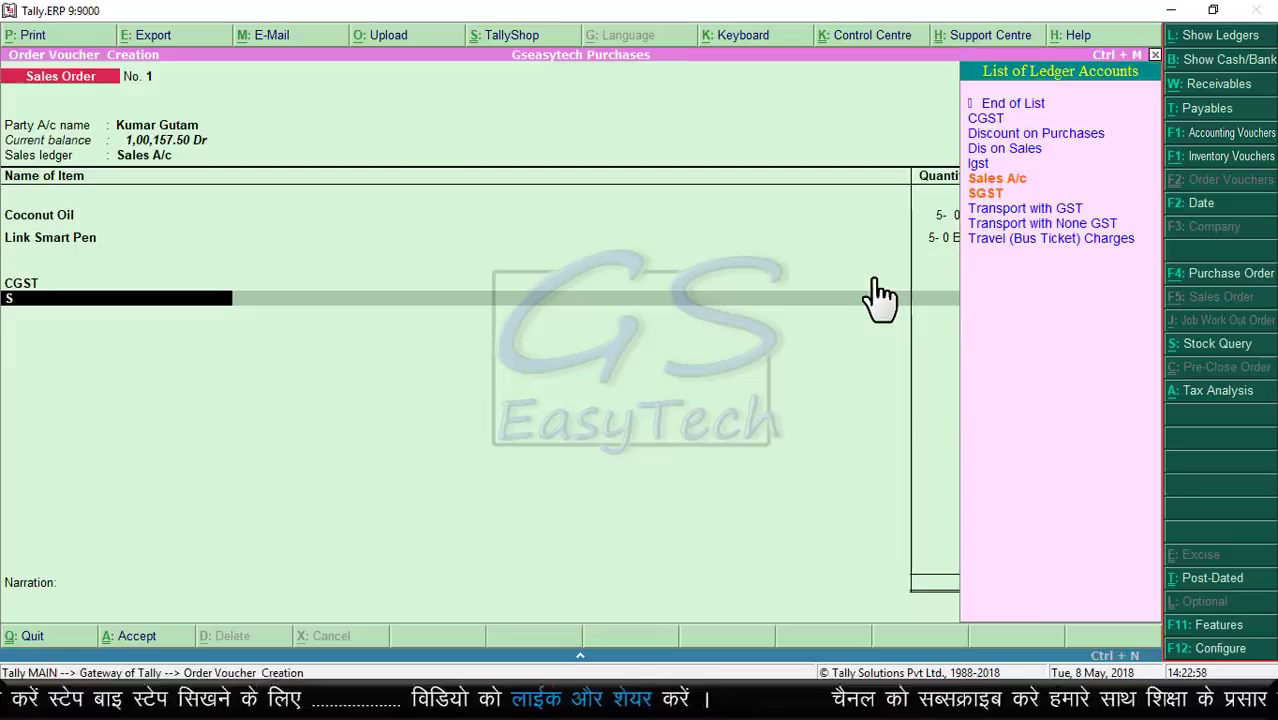
{"action": "key", "text": "Return"}
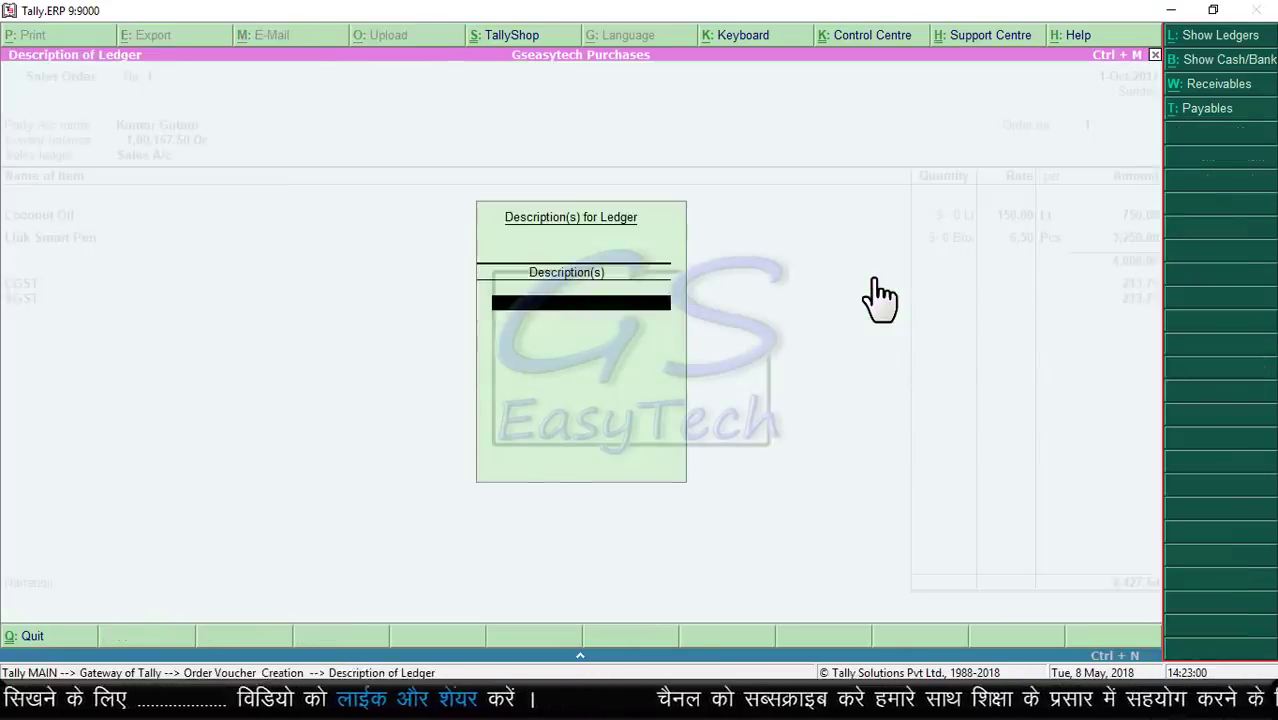
{"action": "key", "text": "Return"}
{"action": "key", "text": "Return"}
{"action": "key", "text": "Return"}
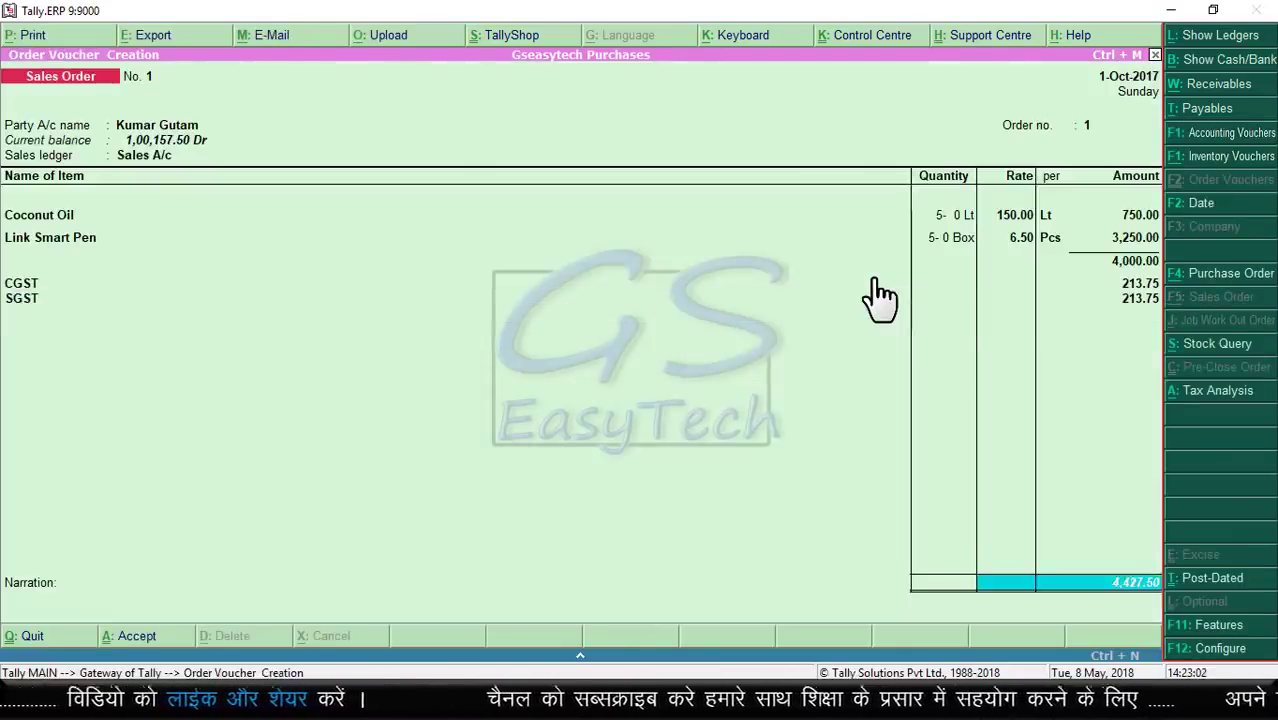
{"action": "key", "text": "Return"}
{"action": "key", "text": "Return"}
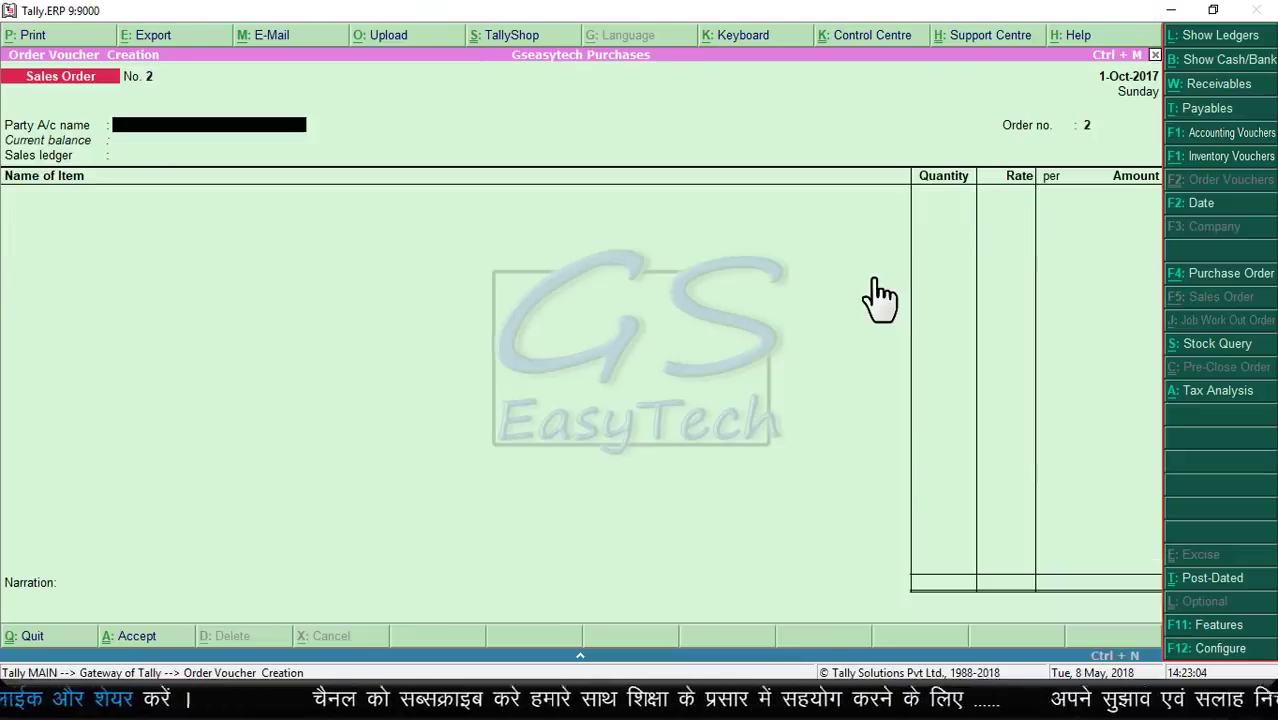
Leave the order voucher entry and open the Sales Order Outstandings choices among the statements of inventory
{"action": "key", "text": "Escape"}
{"action": "key", "text": "Return"}
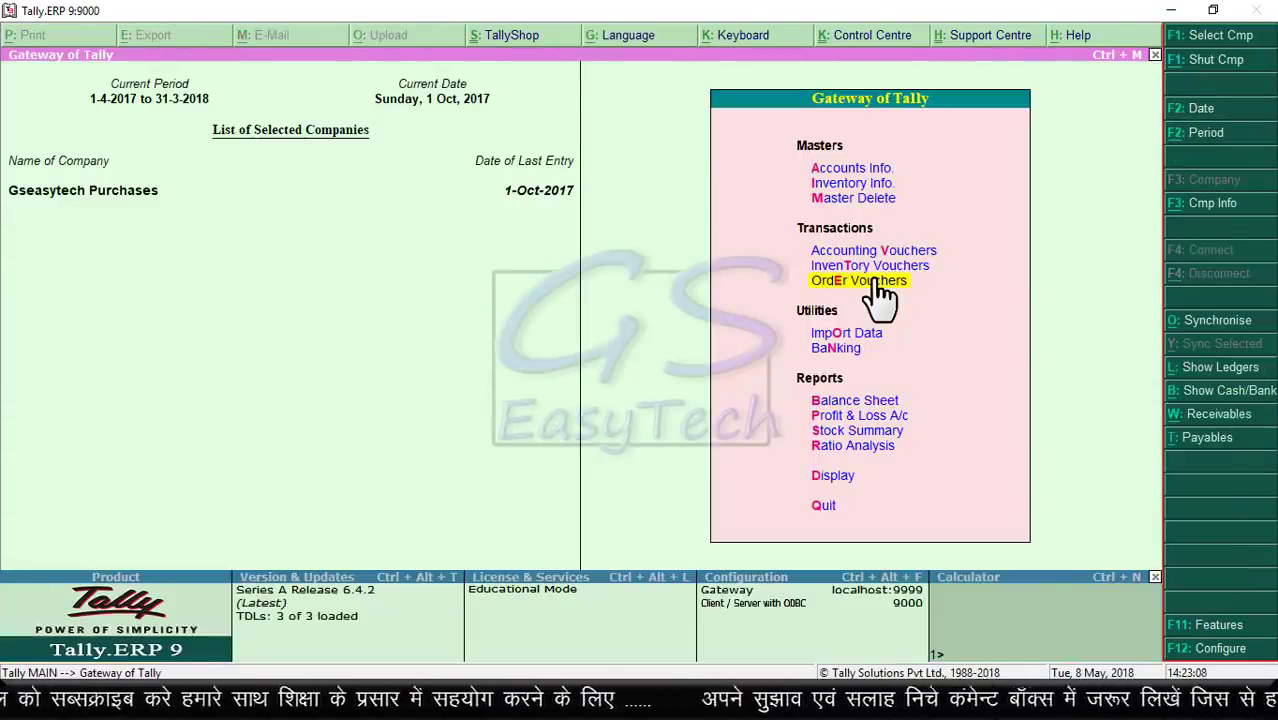
{"action": "key", "text": "Down"}
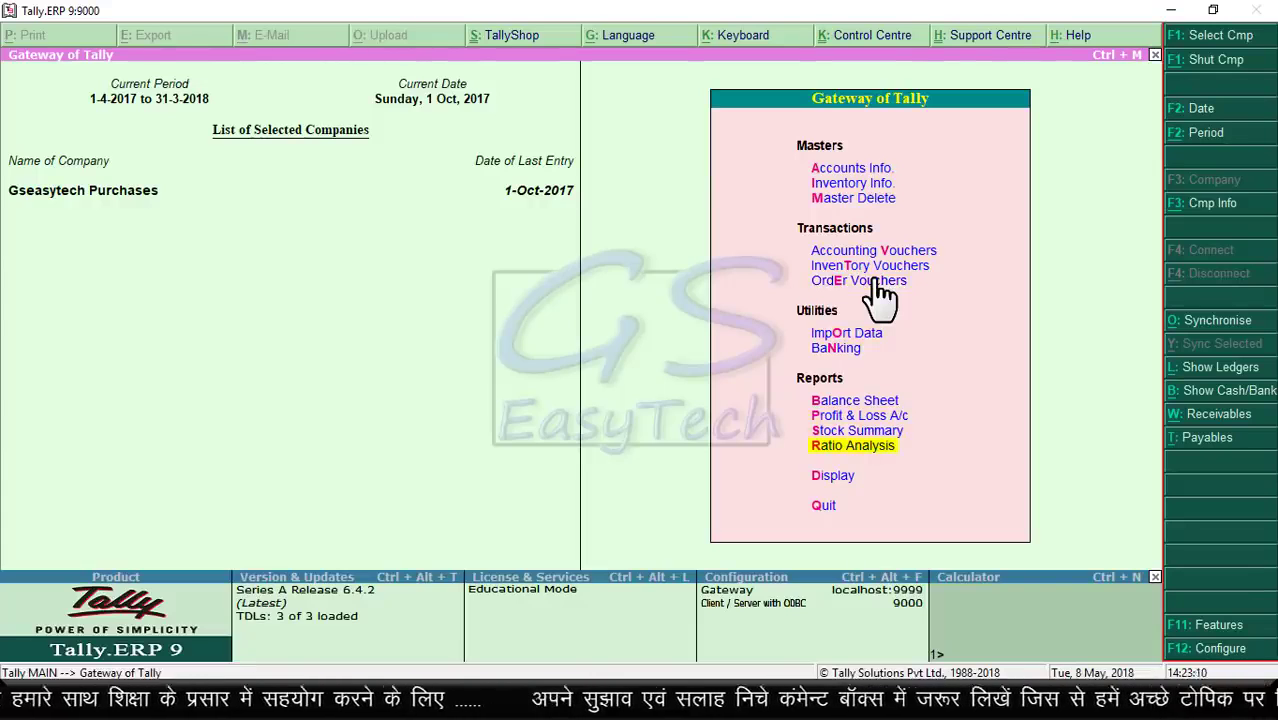
{"action": "key", "text": "Down"}
{"action": "key", "text": "Return"}
{"action": "key", "text": "e"}
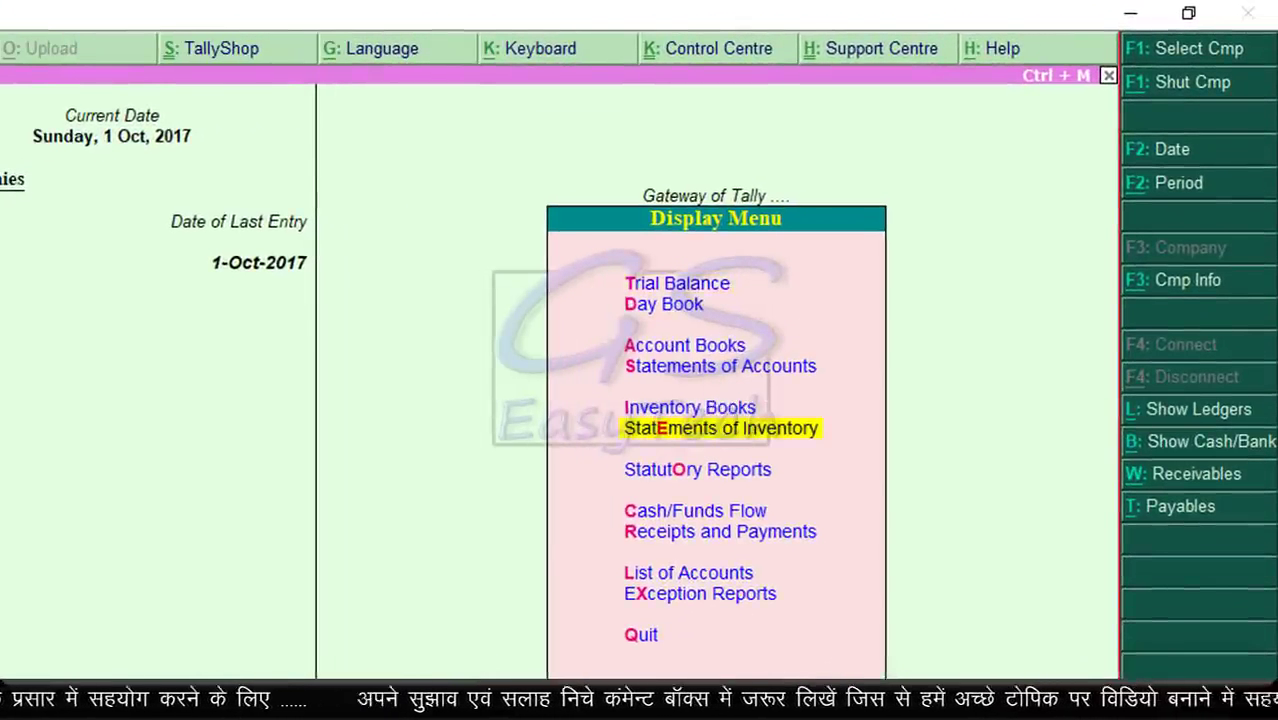
{"action": "key", "text": "Return"}
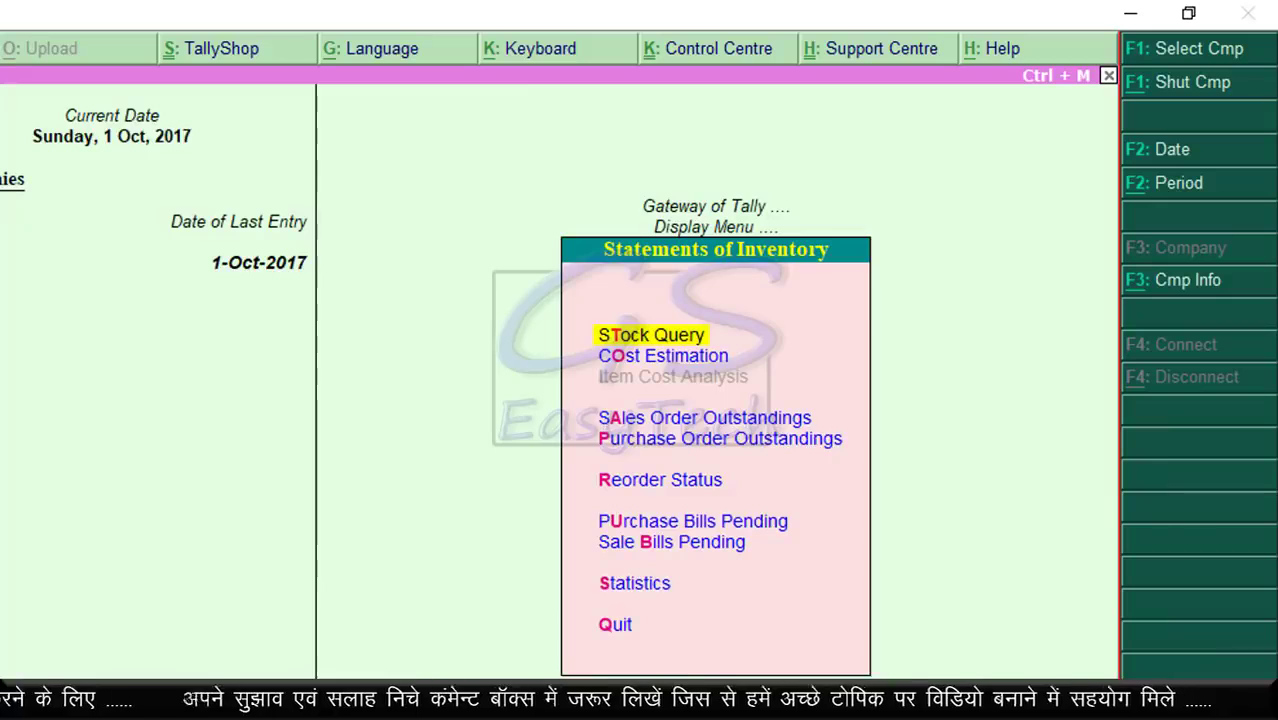
{"action": "key", "text": "Down"}
{"action": "key", "text": "Down"}
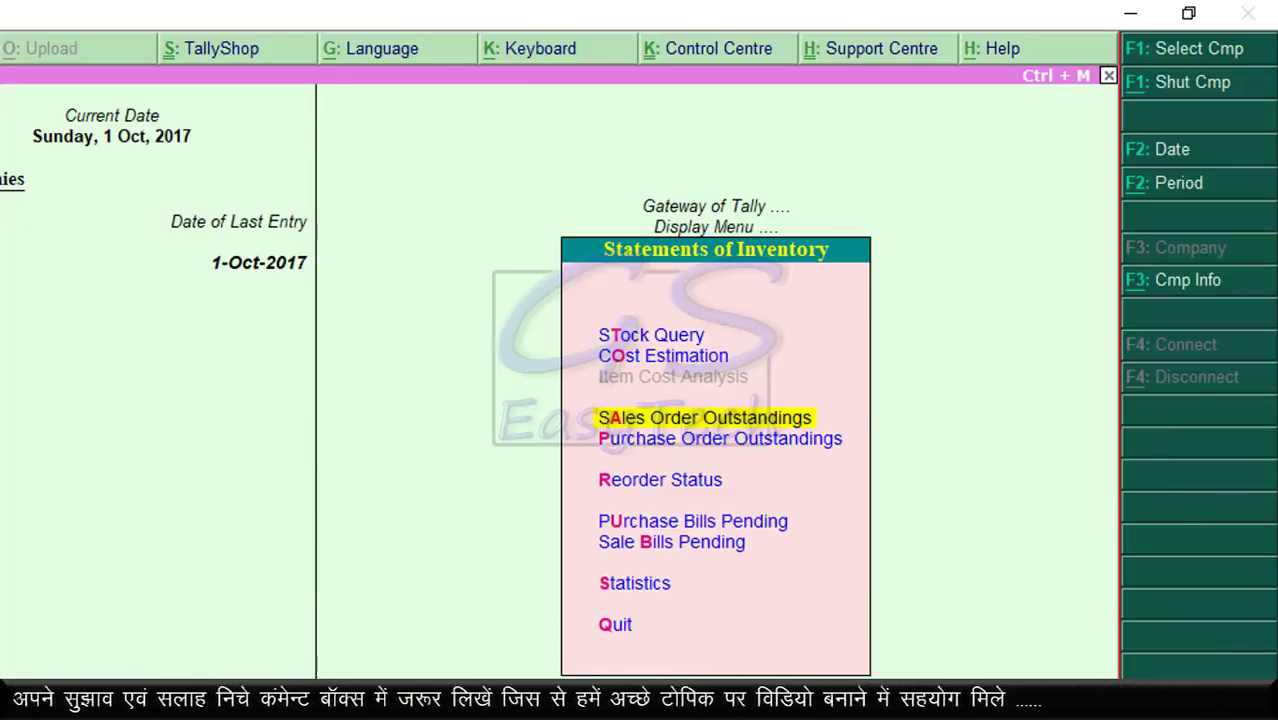
{"action": "key", "text": "Return"}
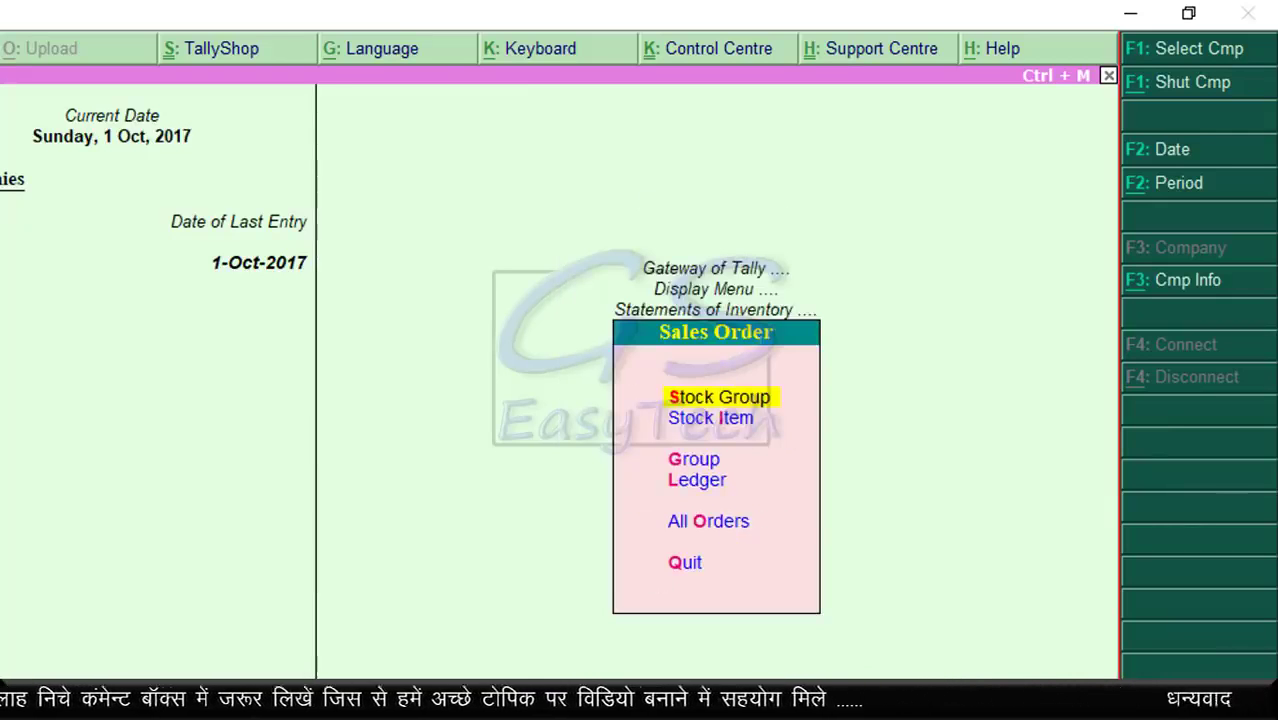
Open the sales order outstandings for all orders and examine the ordered and balance quantities, rates, values and due dates
{"action": "key", "text": "Down"}
{"action": "key", "text": "Down"}
{"action": "key", "text": "Down"}
{"action": "key", "text": "Down"}
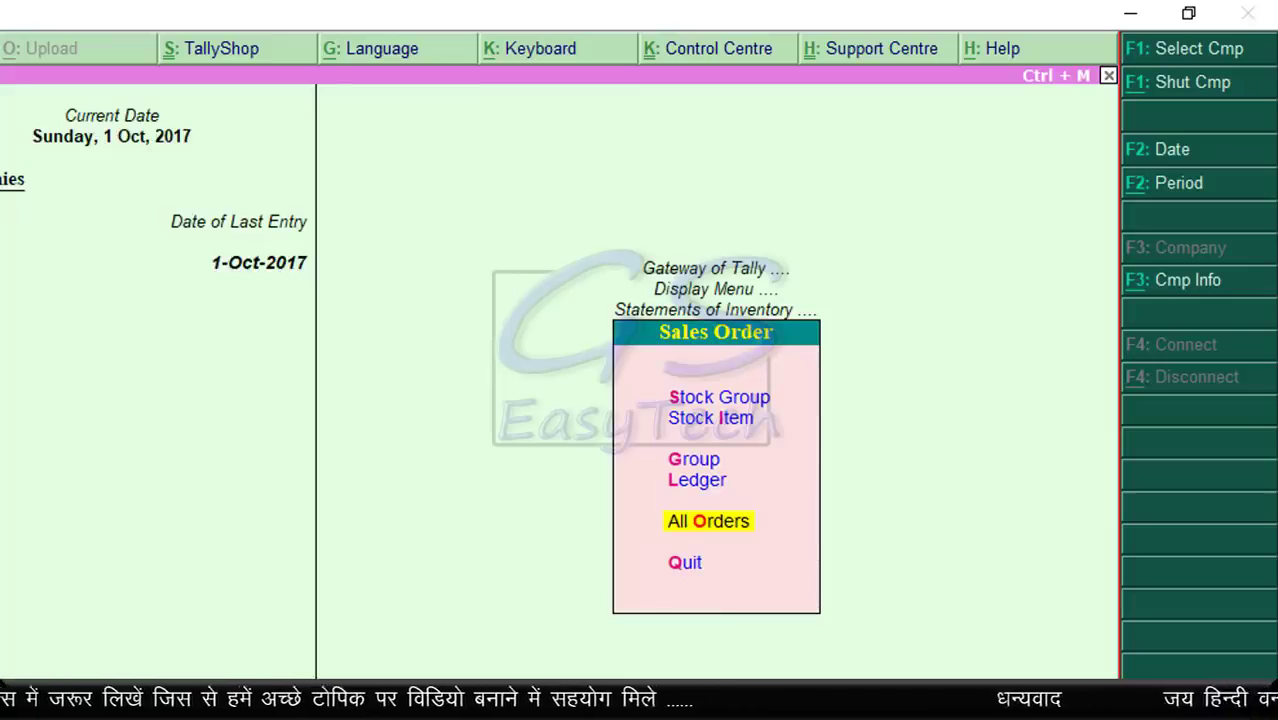
{"action": "key", "text": "Up"}
{"action": "key", "text": "Up"}
{"action": "key", "text": "Up"}
{"action": "key", "text": "Up"}
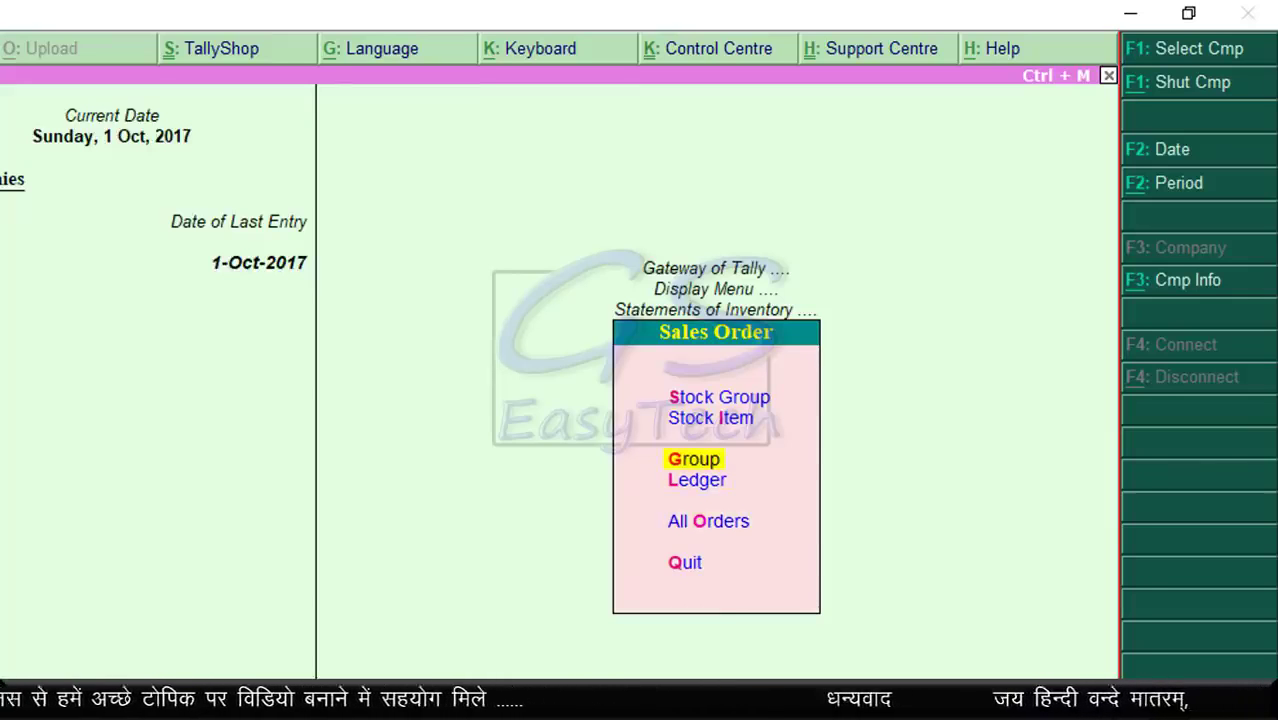
{"action": "key", "text": "Down"}
{"action": "key", "text": "Down"}
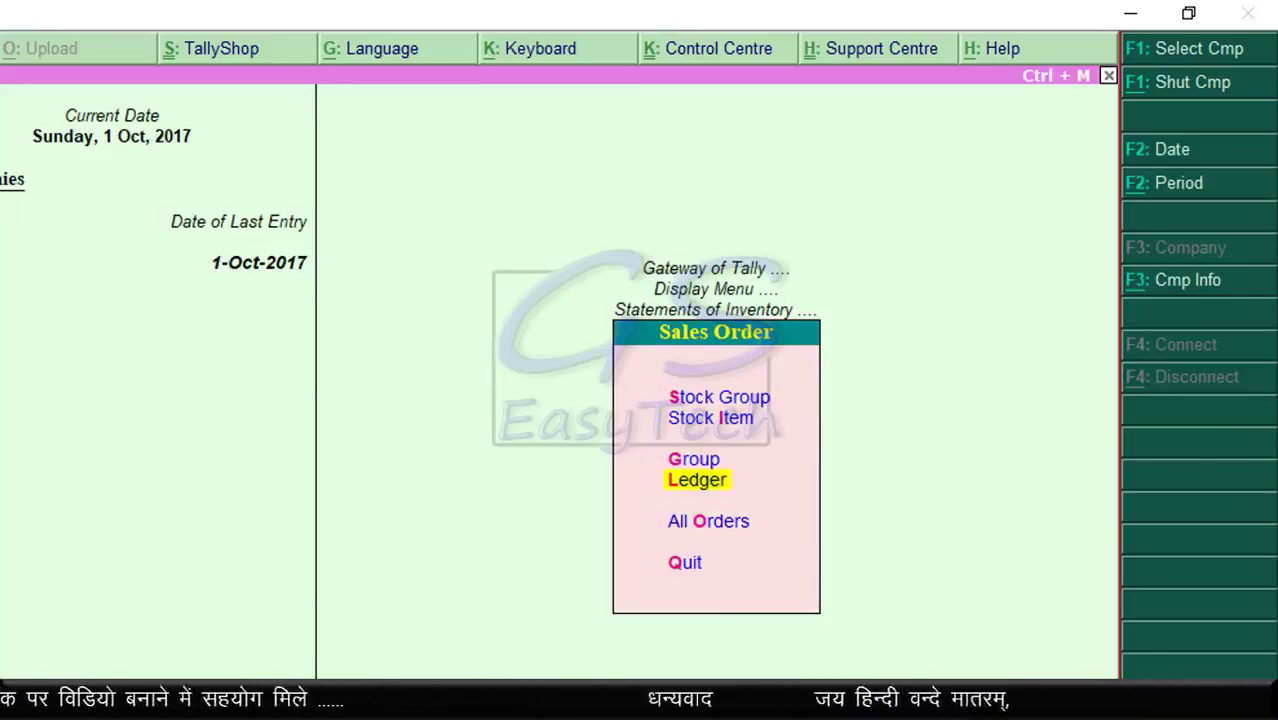
{"action": "key", "text": "Down"}
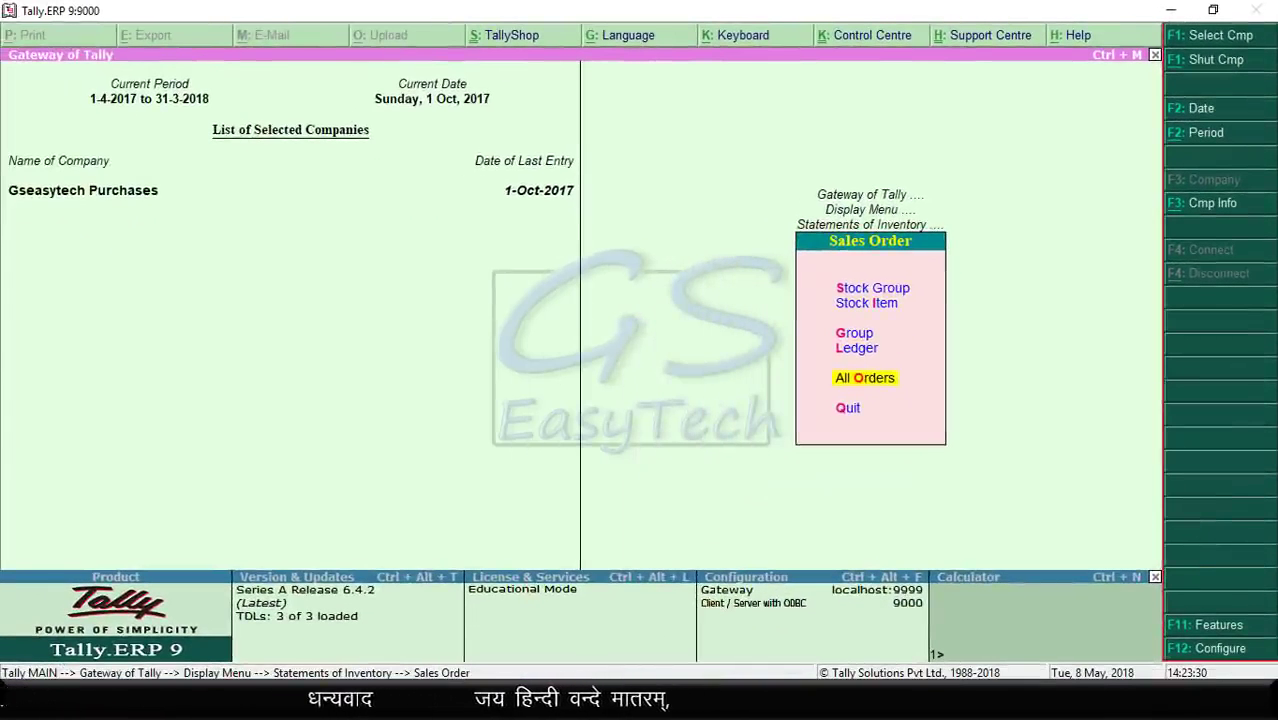
{"action": "key", "text": "Return"}
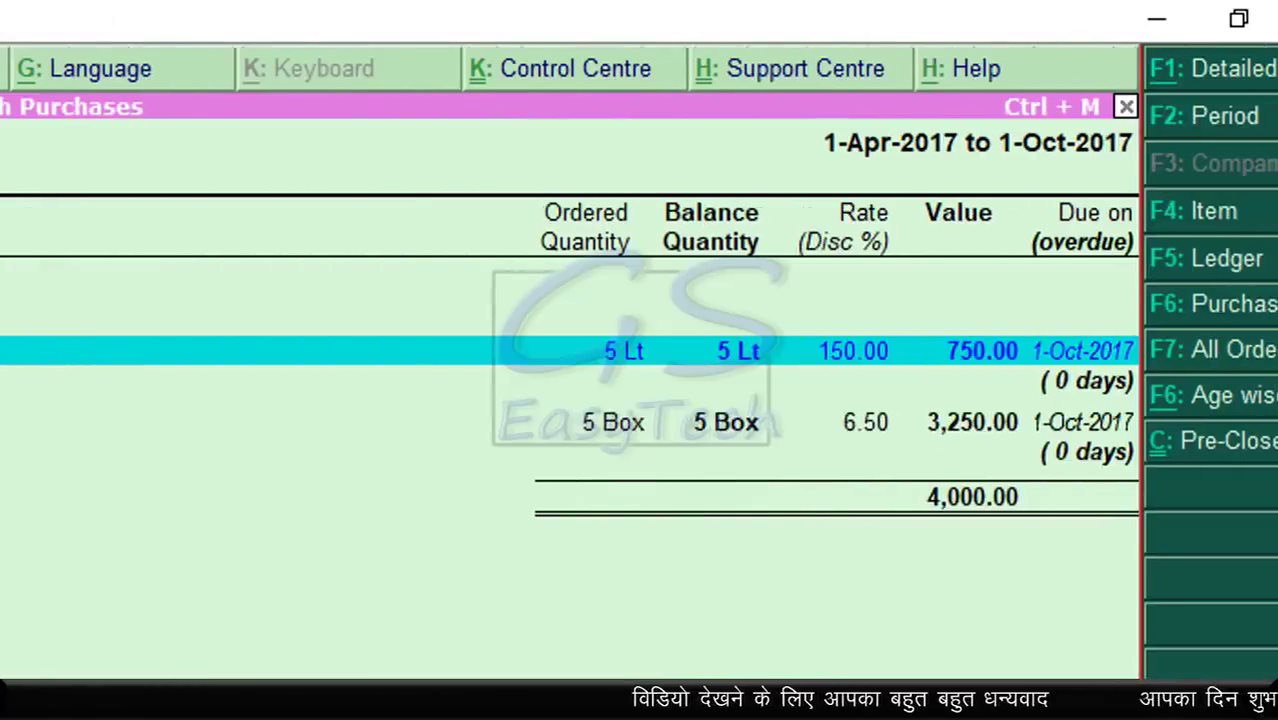
{"action": "key", "text": "Down"}
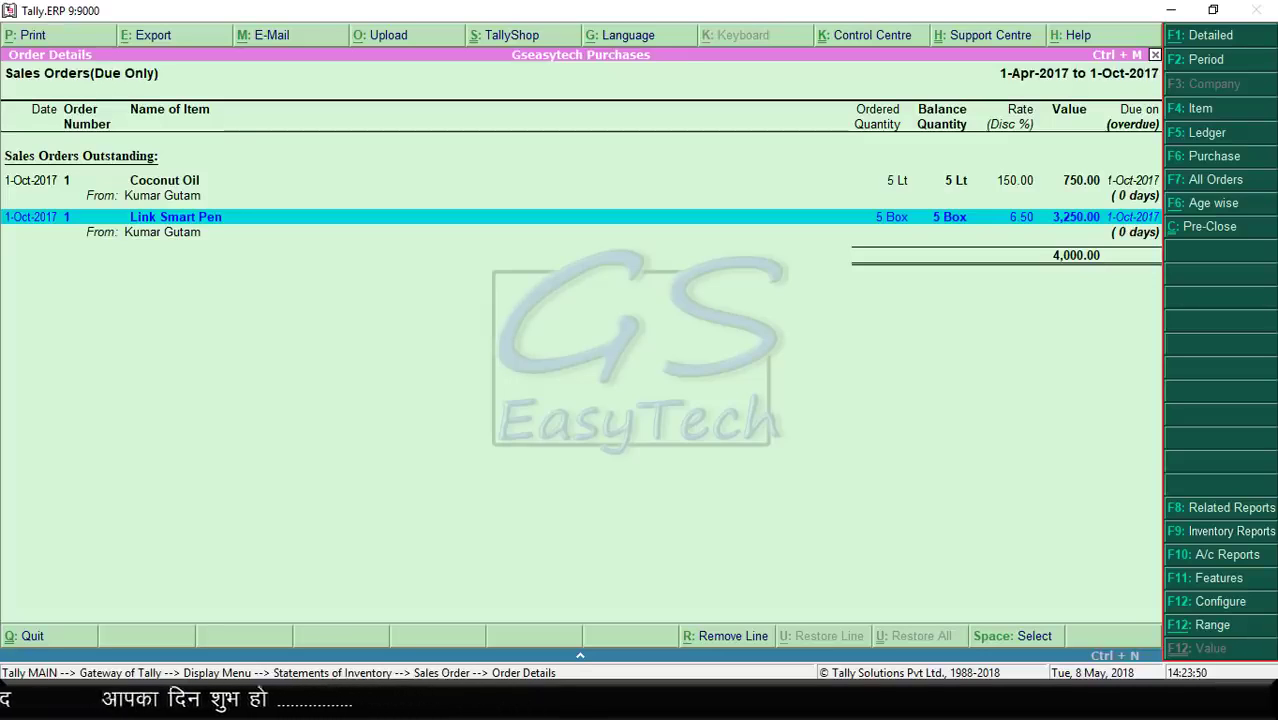
Close the outstandings report and start a new Delivery Note among the inventory vouchers
{"action": "key", "text": "Escape"}
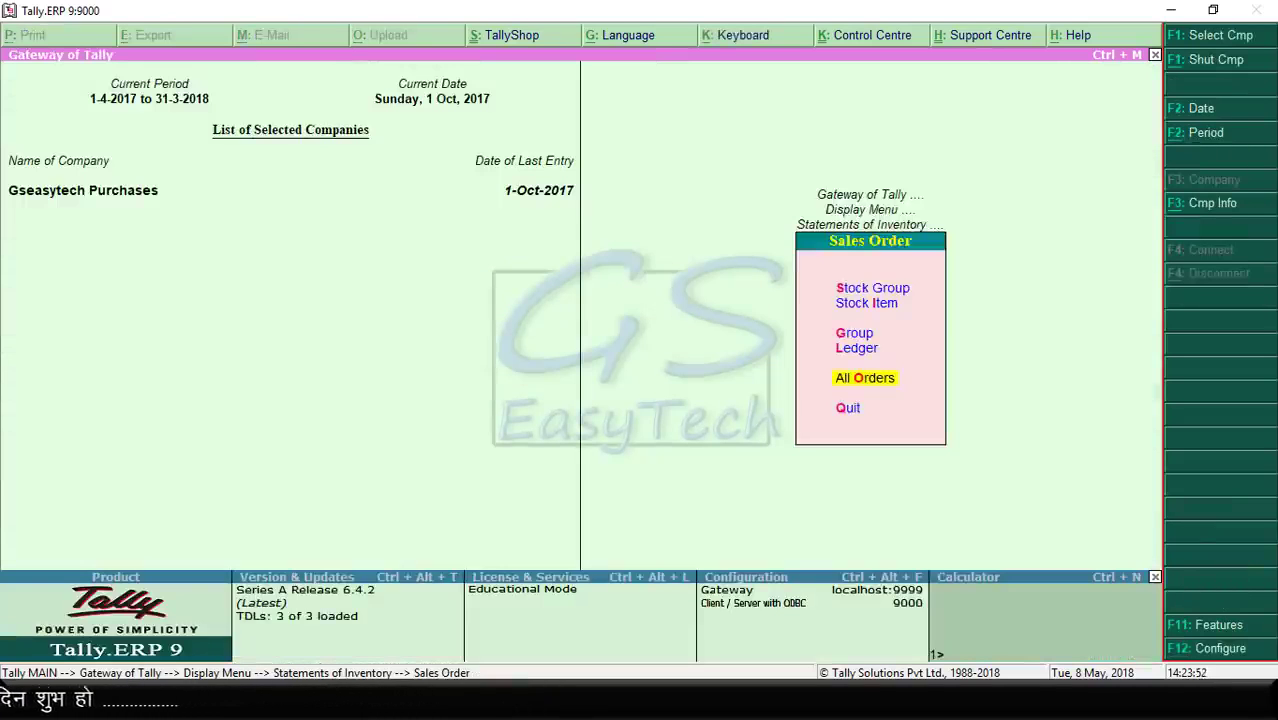
{"action": "key", "text": "Escape"}
{"action": "key", "text": "Escape"}
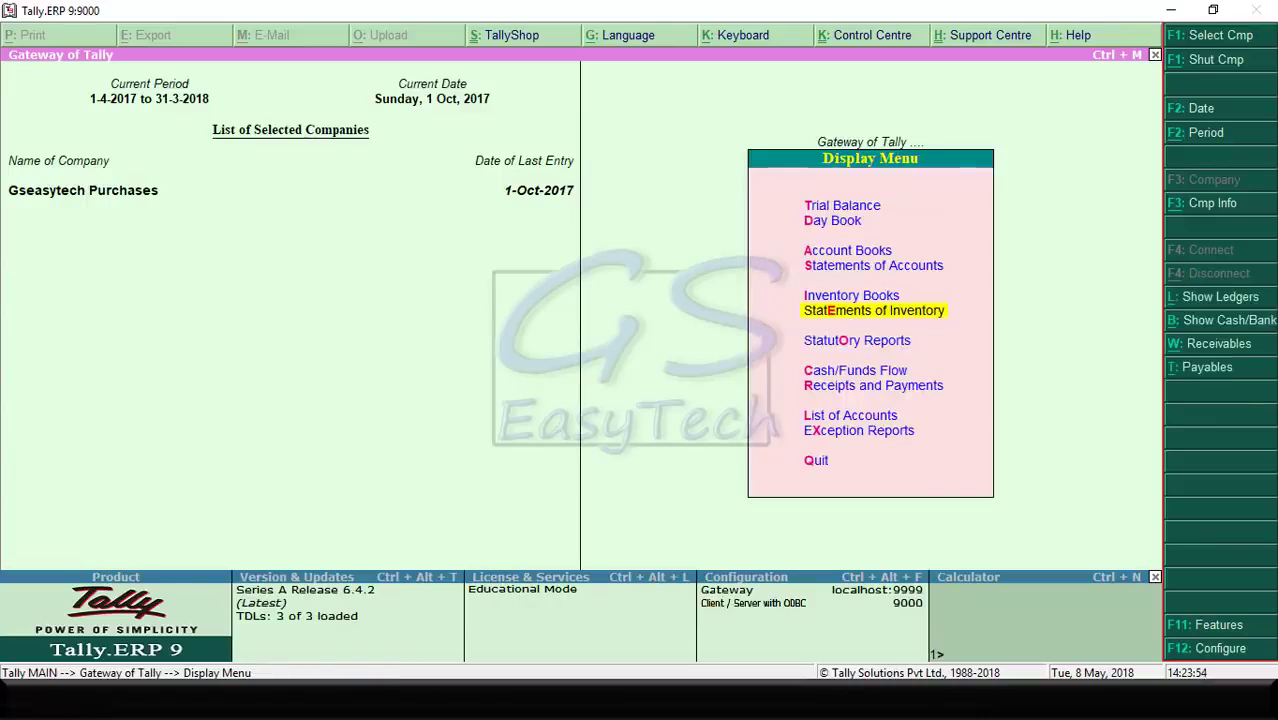
{"action": "key", "text": "Escape"}
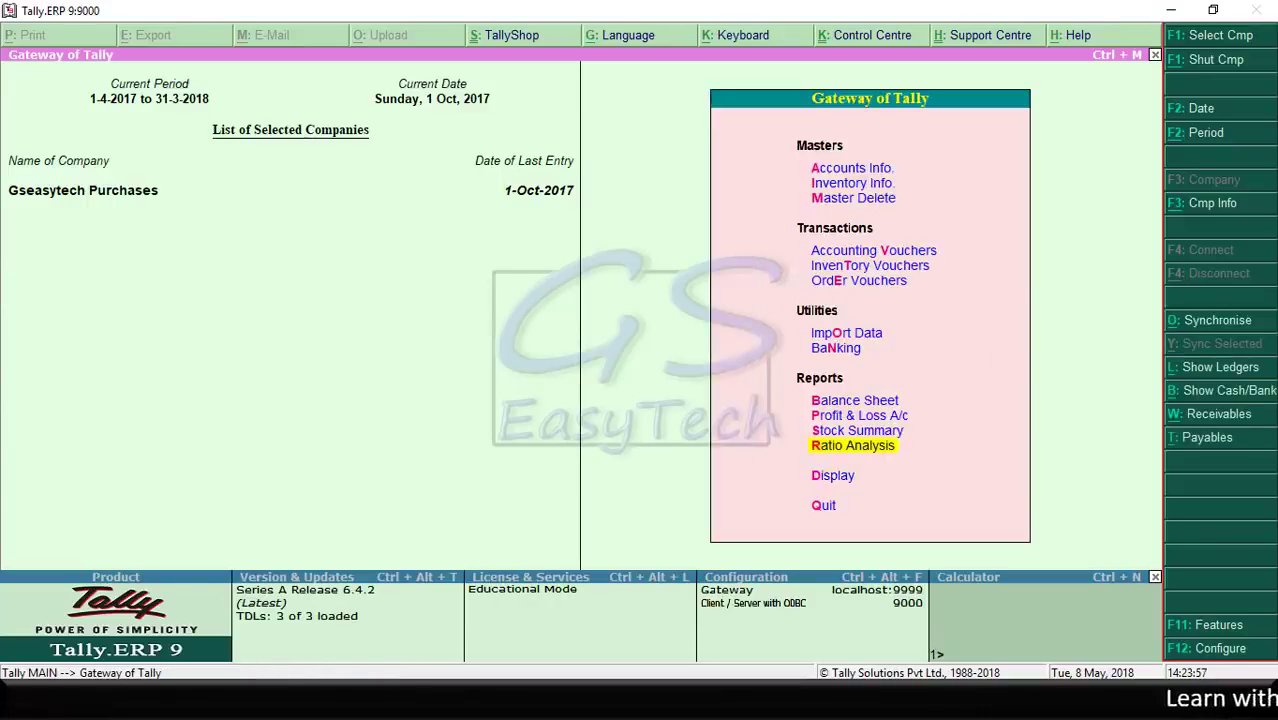
{"action": "key", "text": "Up"}
{"action": "key", "text": "Up"}
{"action": "key", "text": "Up"}
{"action": "key", "text": "Up"}
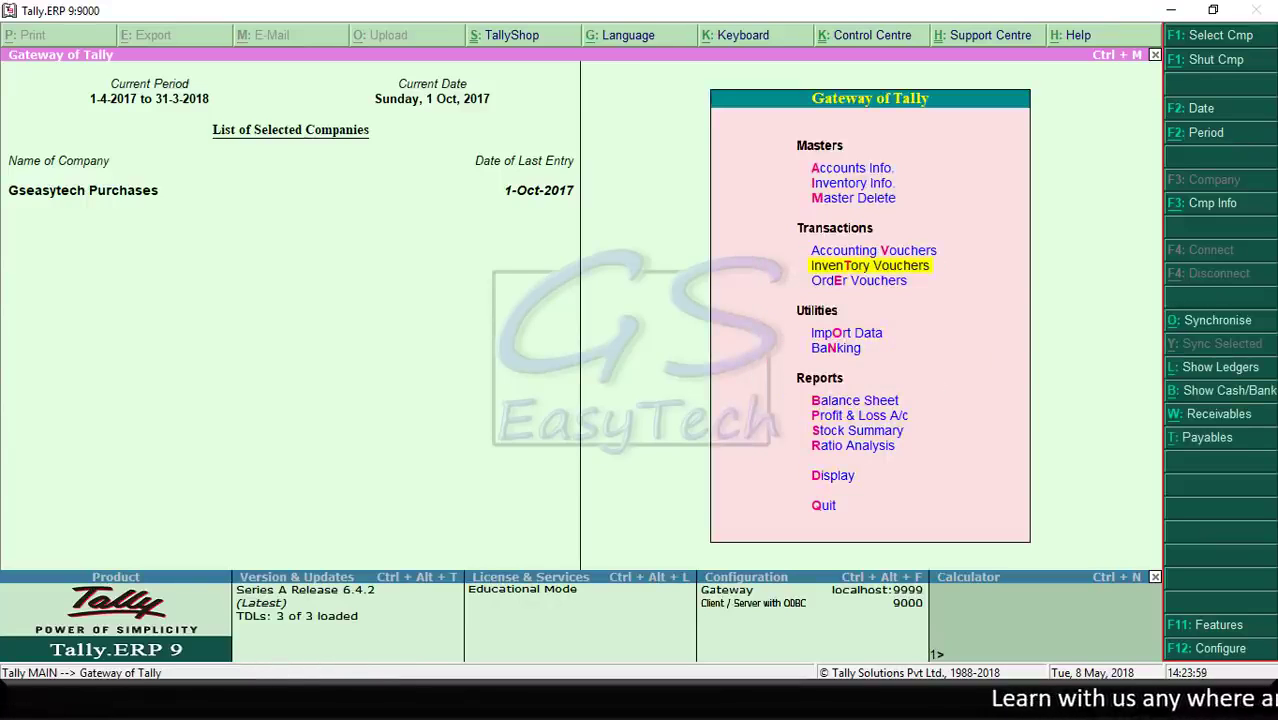
{"action": "key", "text": "Return"}
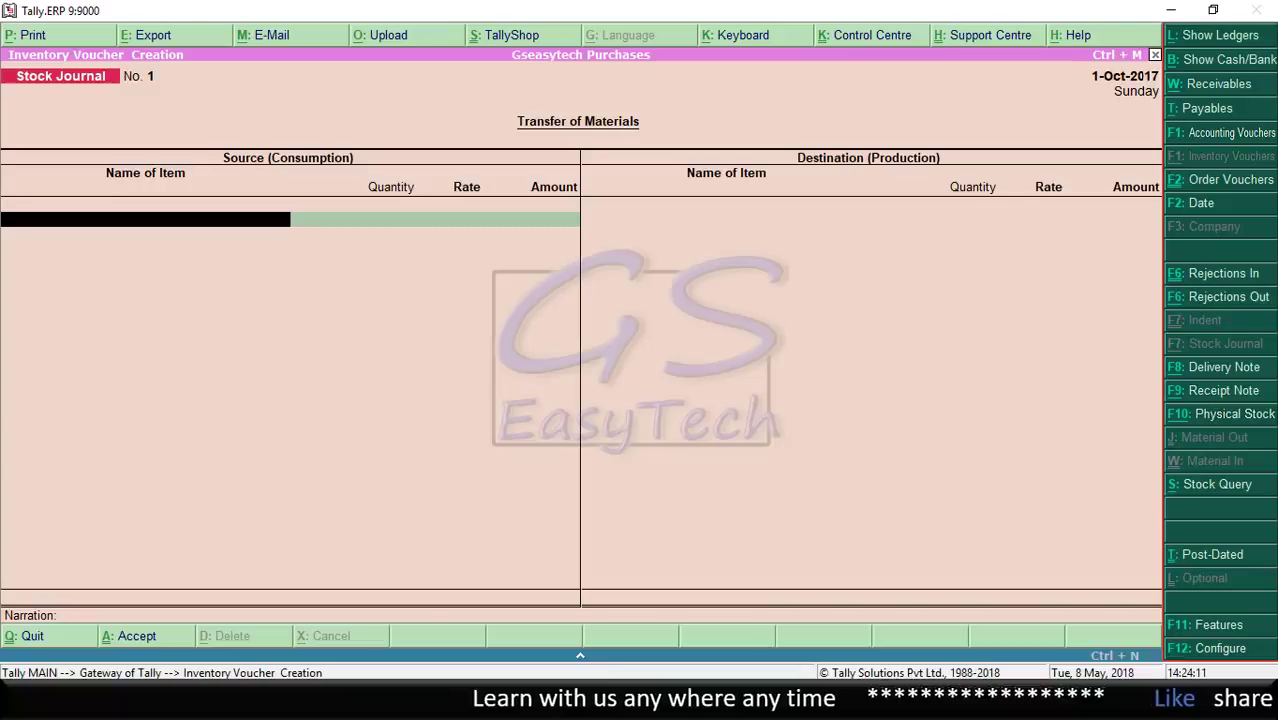
{"action": "left_click", "coordinate": [1200, 369]}
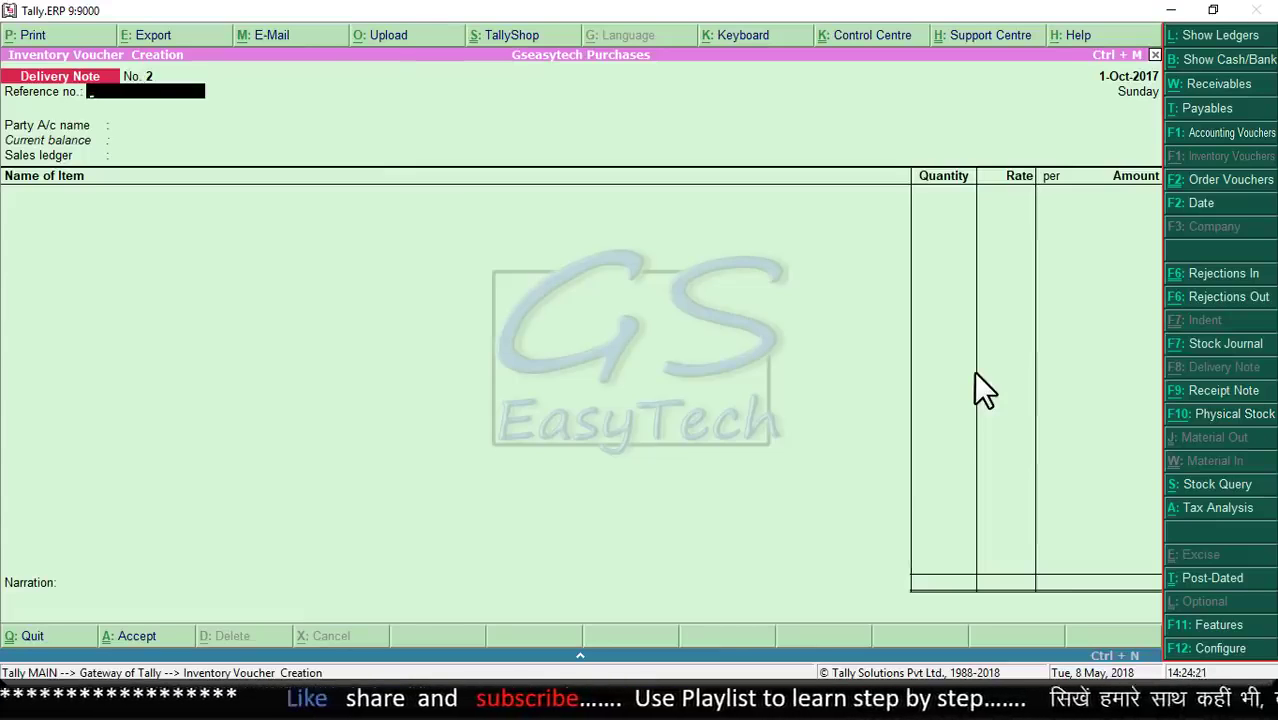
Enter oct-001 as the delivery note's reference number and choose the customer from the sales order as the party account
{"action": "type", "text": "oct-"}
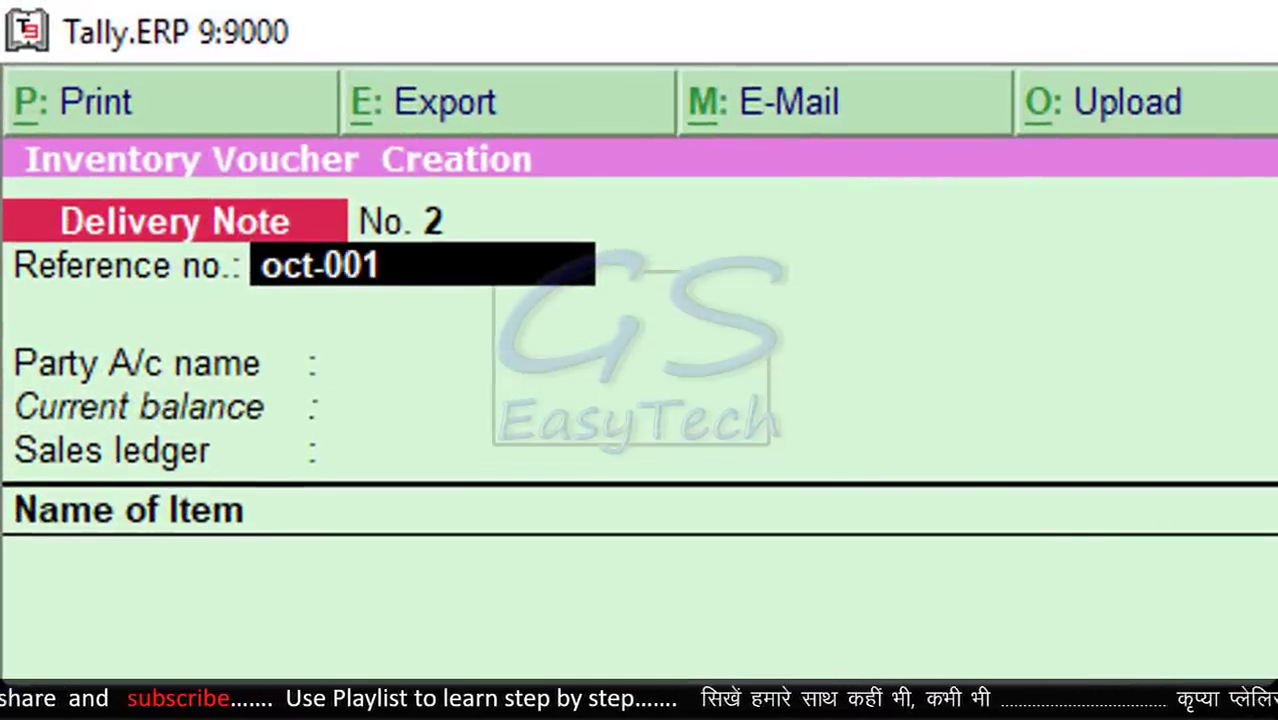
{"action": "type", "text": "001"}
{"action": "key", "text": "Return"}
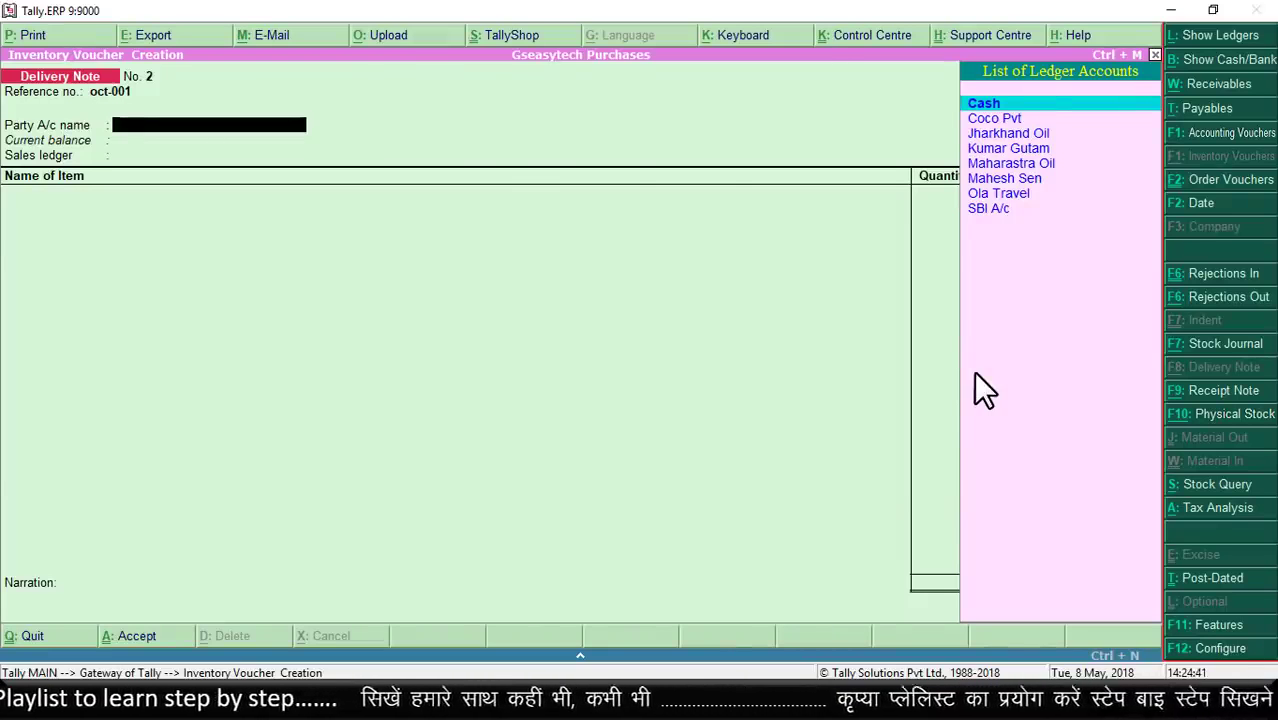
{"action": "type", "text": "K"}
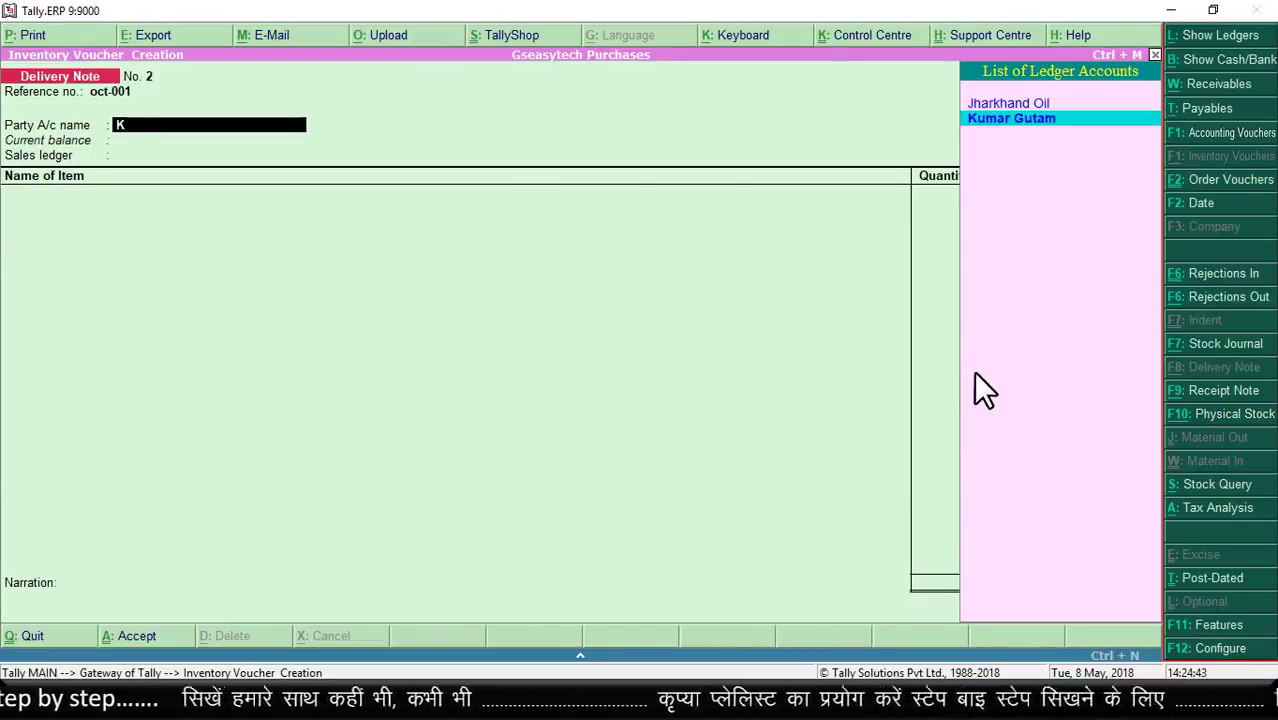
{"action": "key", "text": "Return"}
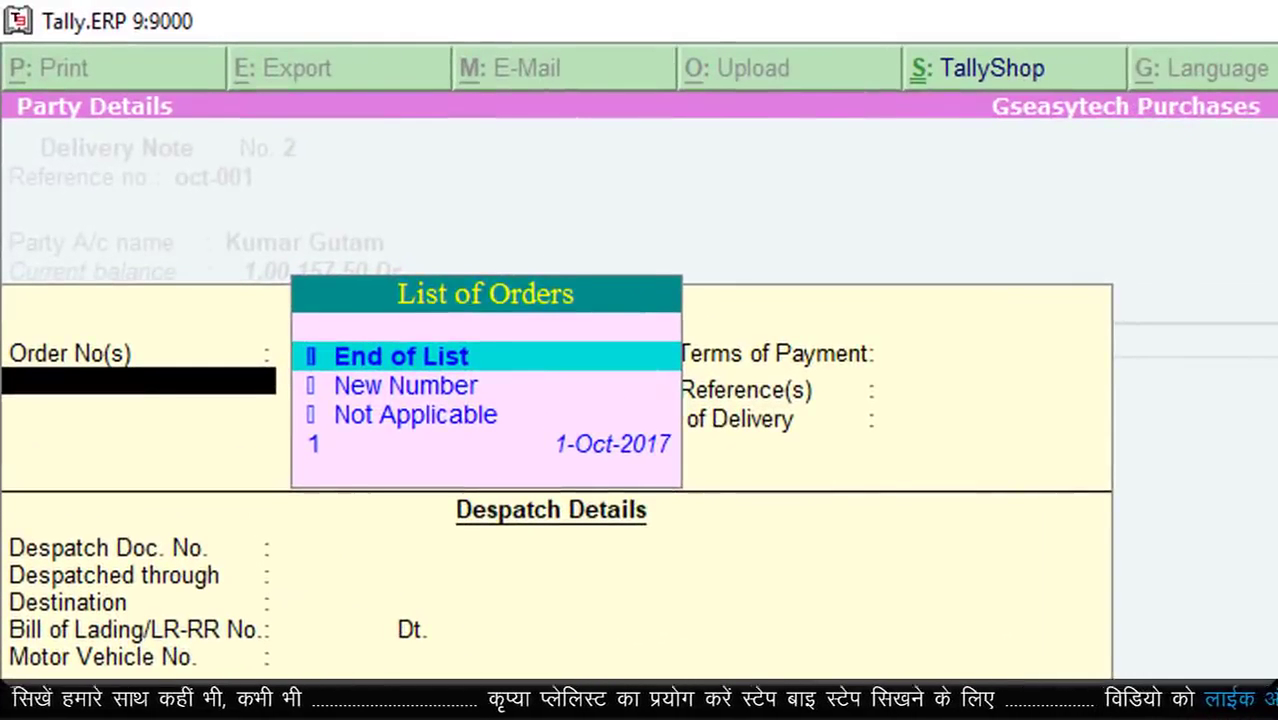
{"action": "key", "text": "ctrl+alt+d"}
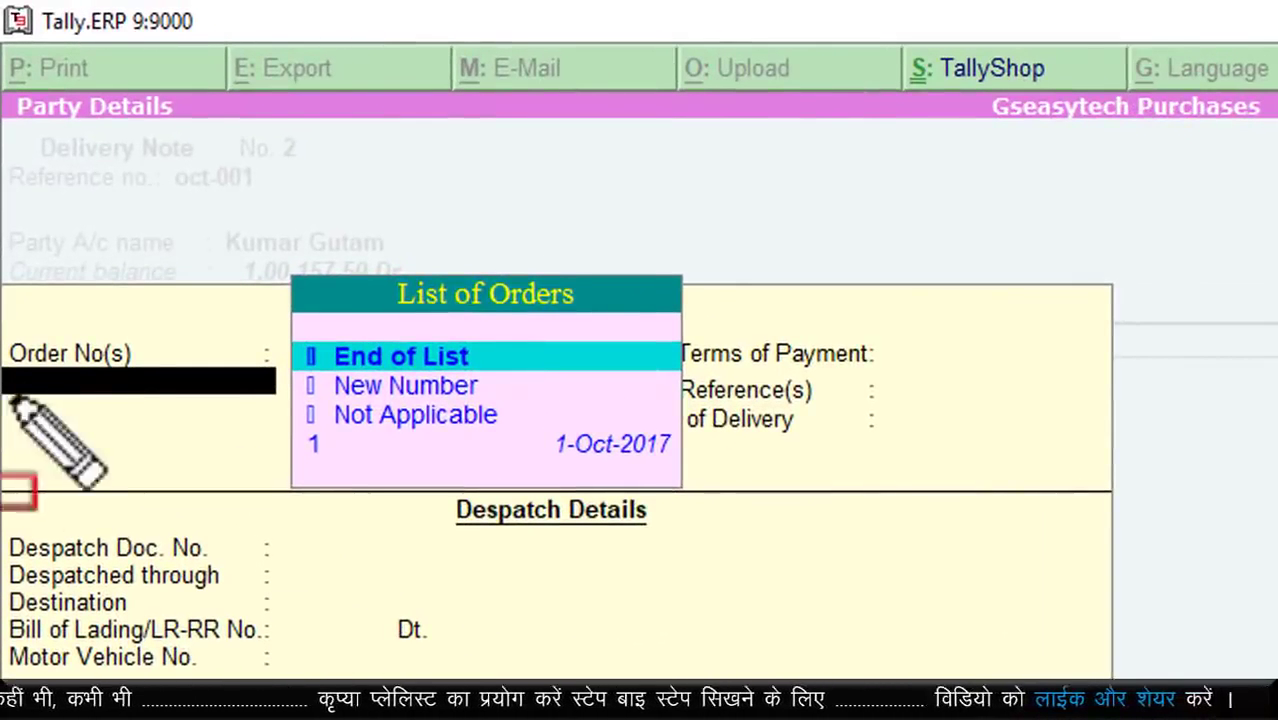
{"action": "mouse_move", "coordinate": [3, 316]}
{"action": "left_mouse_down"}
{"action": "mouse_move", "coordinate": [265, 422]}
{"action": "mouse_move", "coordinate": [690, 440]}
{"action": "mouse_move", "coordinate": [724, 474]}
{"action": "left_mouse_up"}
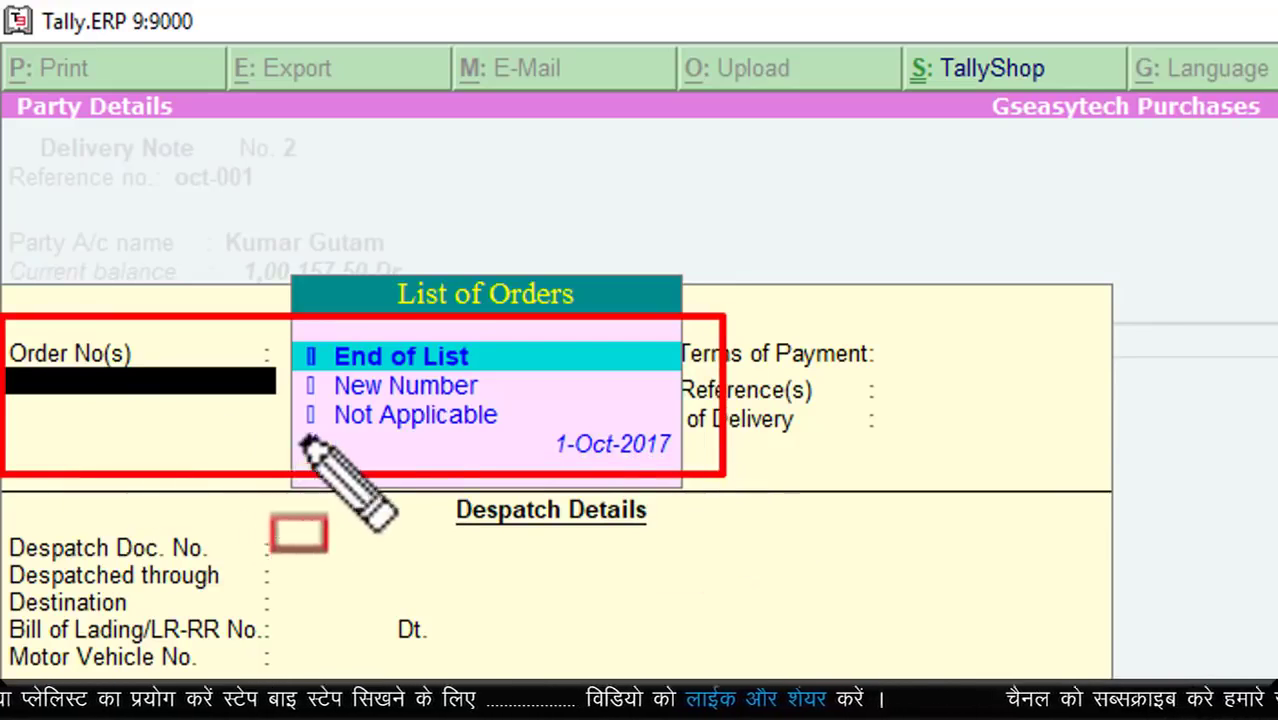
{"action": "mouse_move", "coordinate": [290, 420]}
{"action": "left_mouse_down"}
{"action": "mouse_move", "coordinate": [620, 472]}
{"action": "mouse_move", "coordinate": [674, 463]}
{"action": "left_mouse_up"}
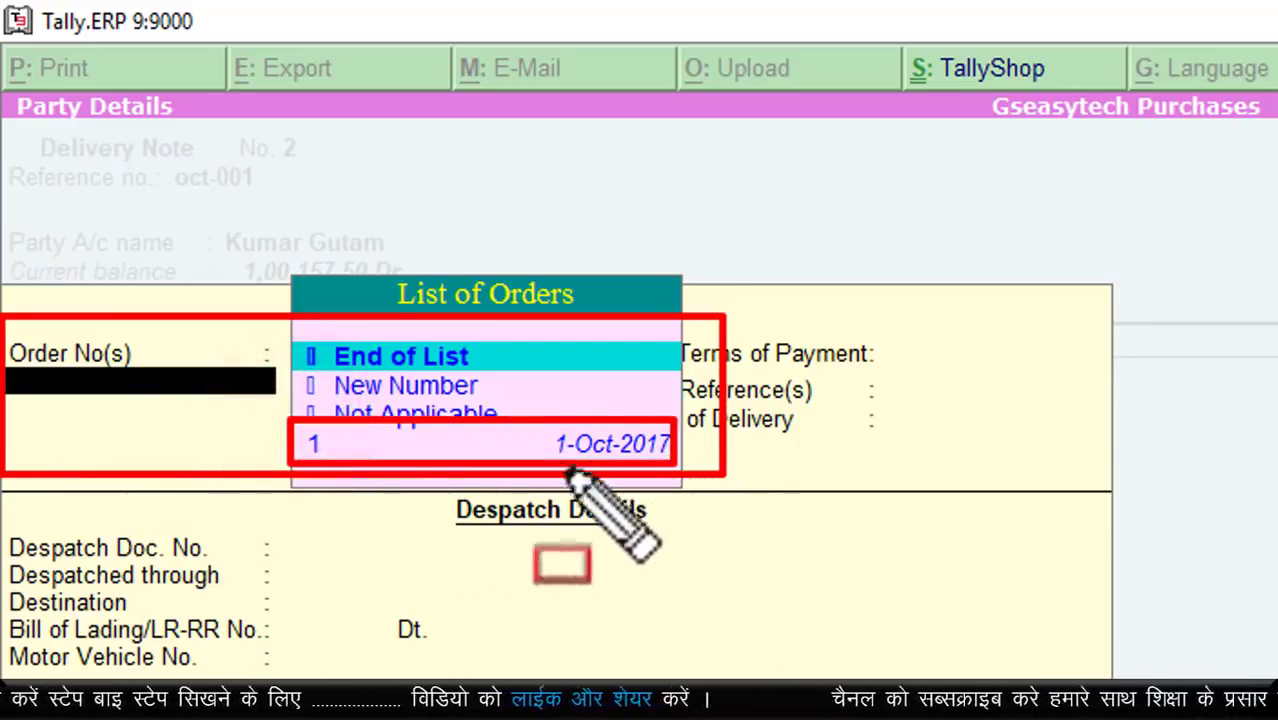
{"action": "key", "text": "Escape"}
Link the delivery note to order 1 dated 1-Oct-2017, leaving the despatch details blank and accepting the prefilled buyer details
{"action": "left_click", "coordinate": [429, 447]}
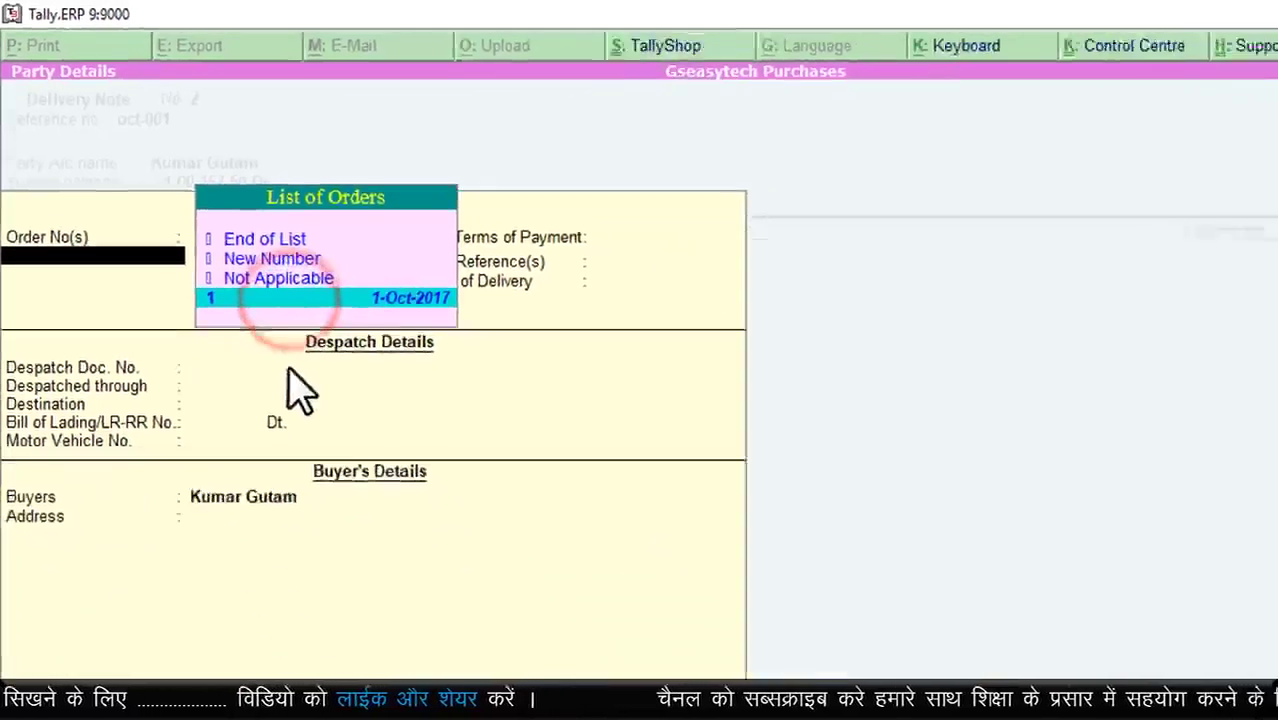
{"action": "key", "text": "Return"}
{"action": "key", "text": "Return"}
{"action": "key", "text": "Return"}
{"action": "key", "text": "Return"}
{"action": "key", "text": "Return"}
{"action": "key", "text": "Return"}
{"action": "key", "text": "Return"}
{"action": "key", "text": "Return"}
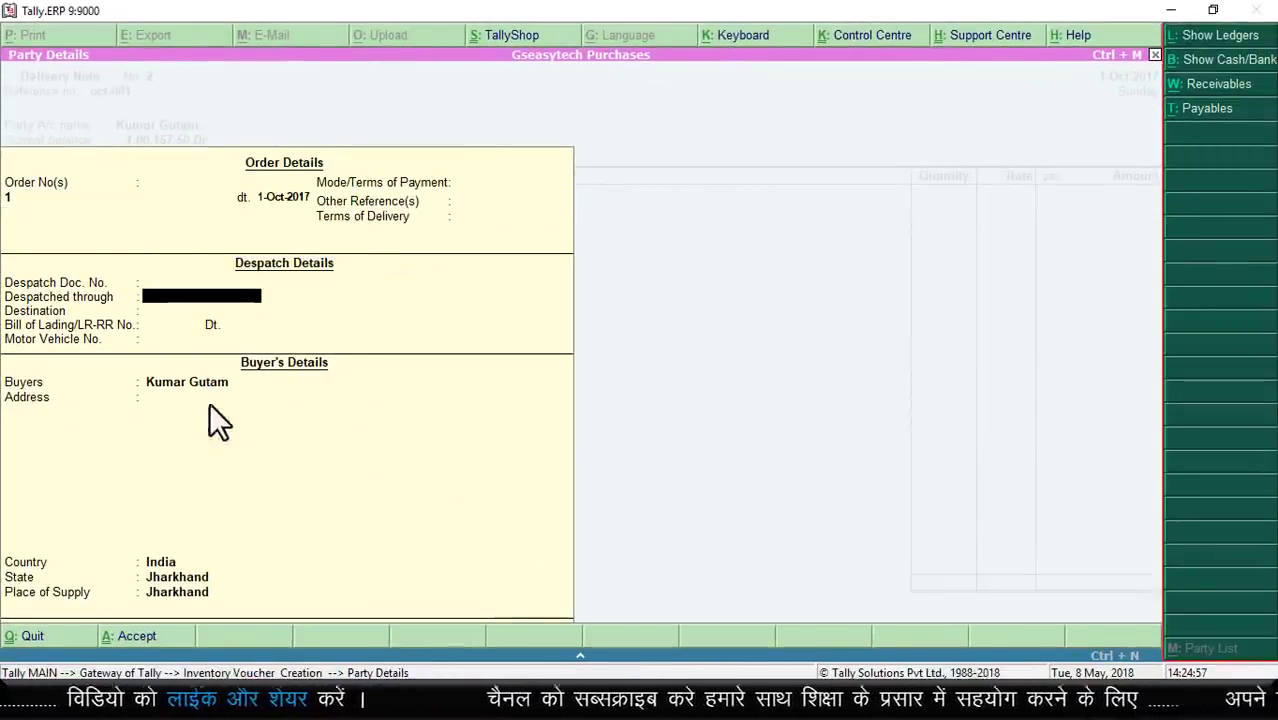
{"action": "key", "text": "Return"}
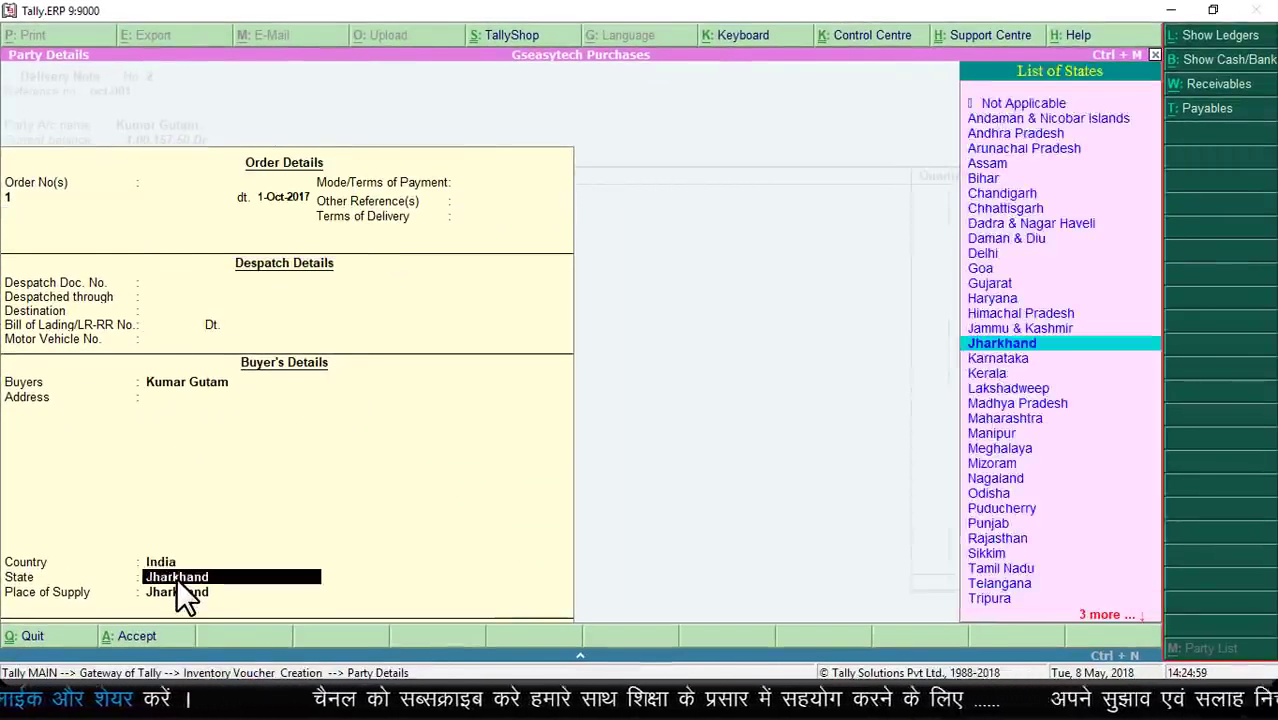
{"action": "key", "text": "Return"}
{"action": "key", "text": "Return"}
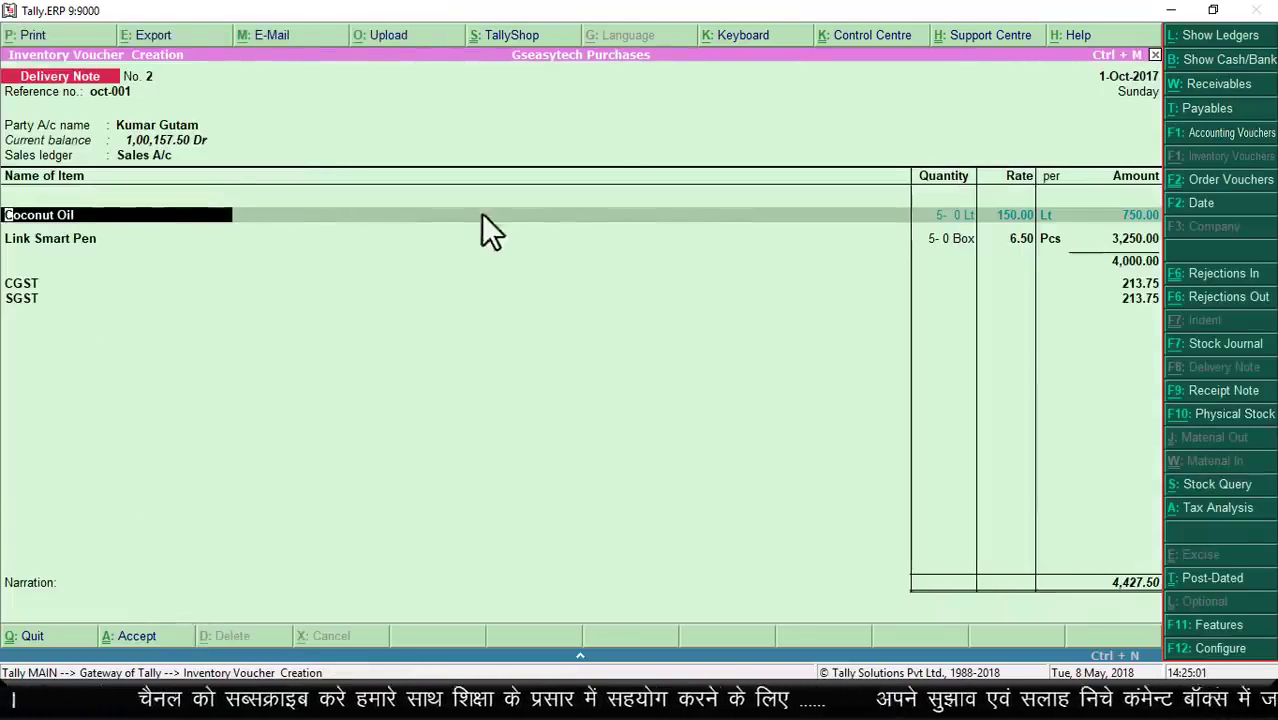
Allocate 3 Lt of Coconut Oil to tracking number oct-001 against order 1, keeping the rate, and end its allocation list
{"action": "key", "text": "Return"}
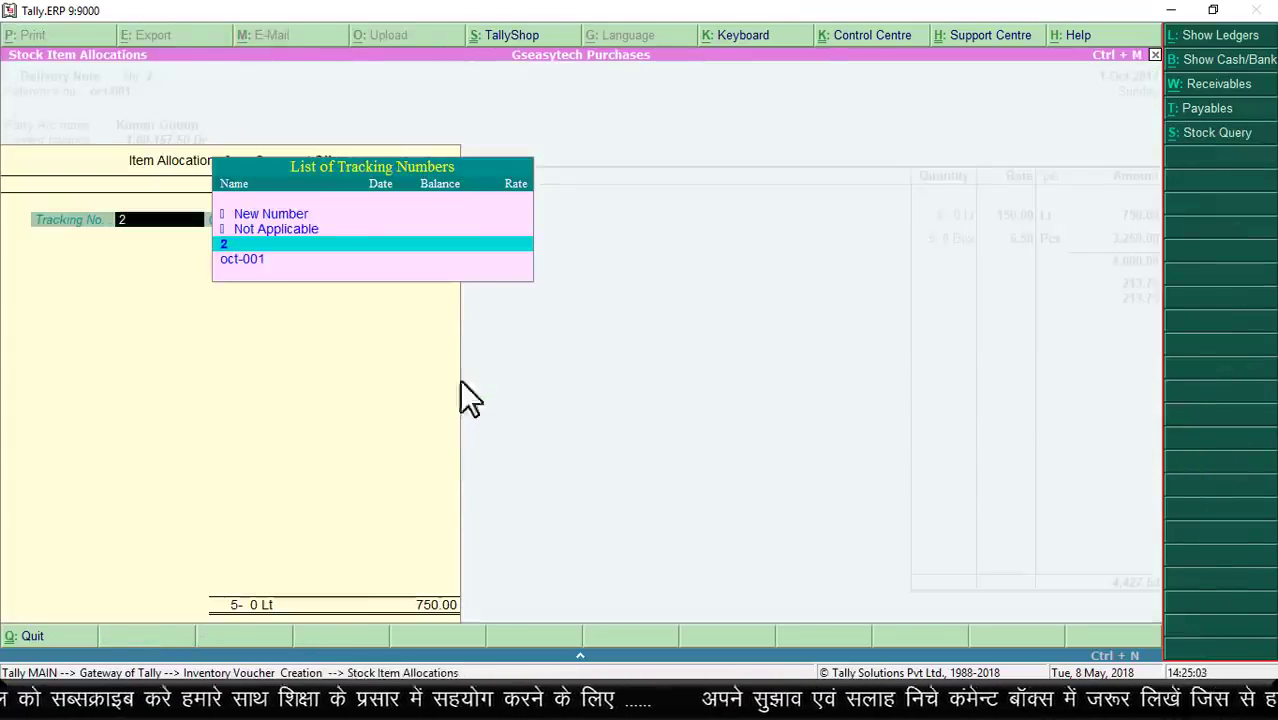
{"action": "left_click", "coordinate": [257, 260]}
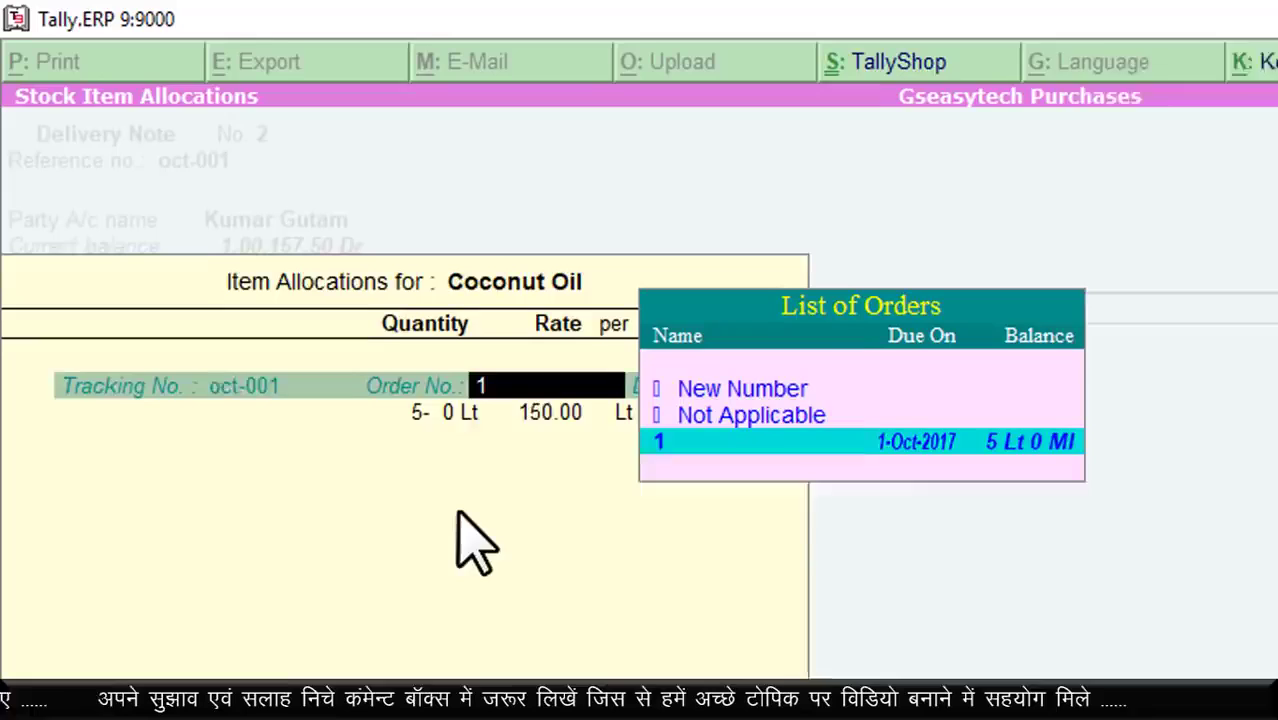
{"action": "key", "text": "Return"}
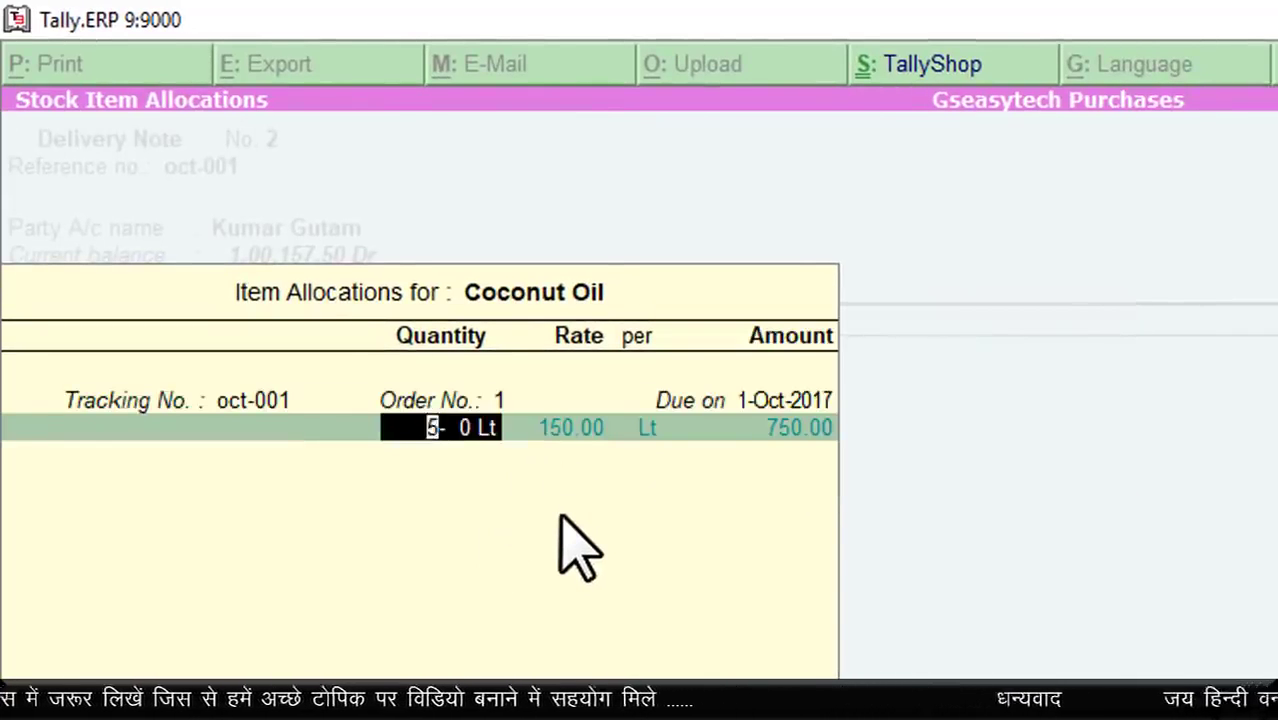
{"action": "type", "text": "3"}
{"action": "key", "text": "Return"}
{"action": "key", "text": "Return"}
{"action": "key", "text": "Return"}
{"action": "key", "text": "Return"}
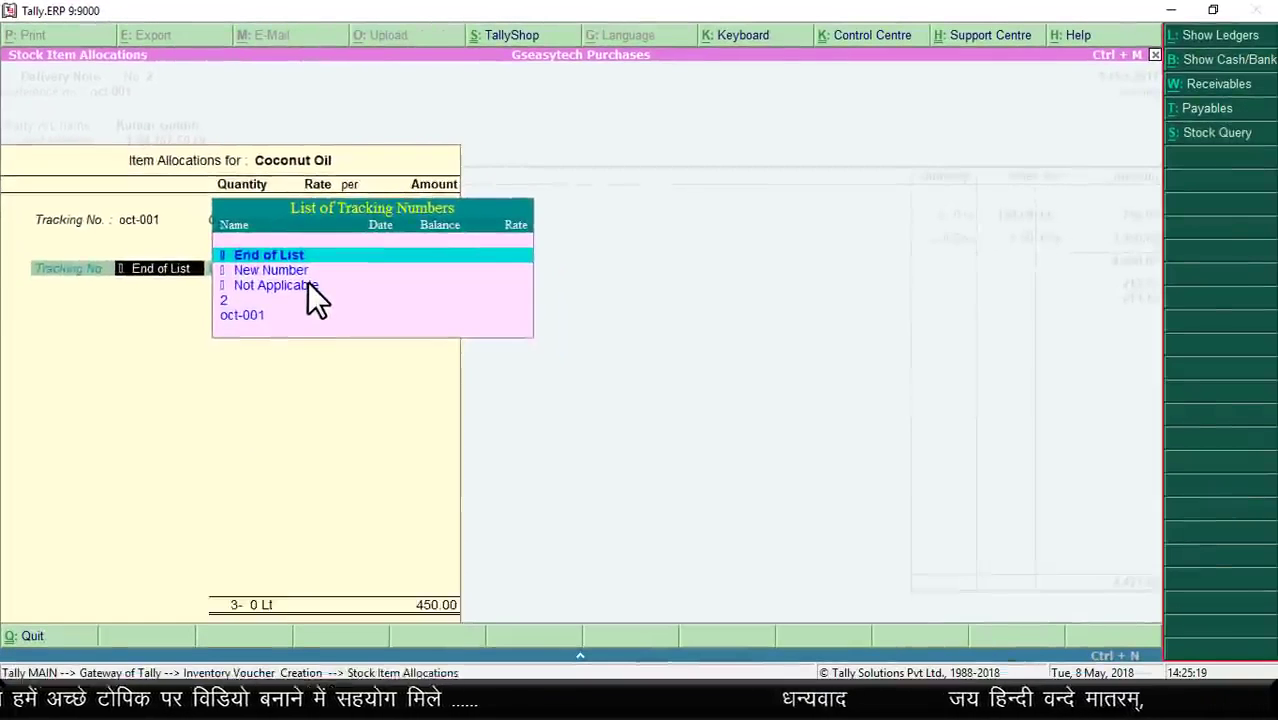
{"action": "key", "text": "Return"}
Allocate 3 Box of Link Smart Pen to tracking number oct-001 against order 1, keeping the rate, and end its allocation list
{"action": "key", "text": "Return"}
{"action": "key", "text": "Return"}
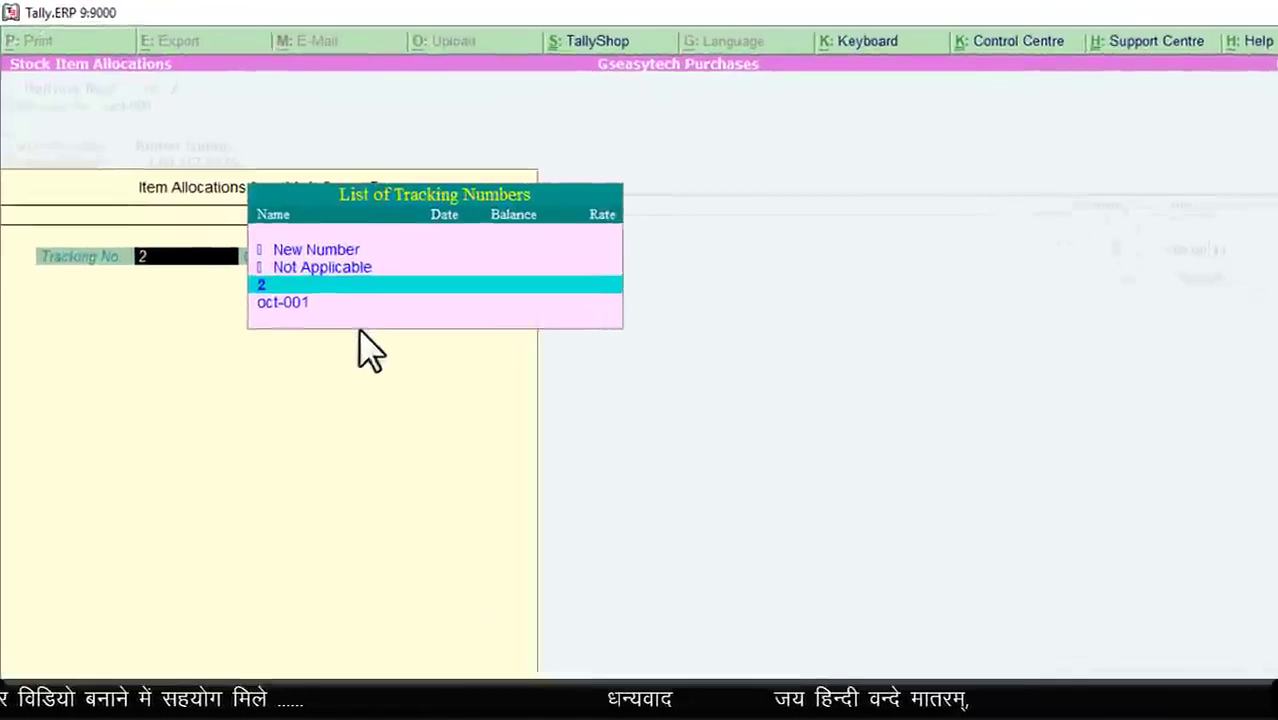
{"action": "key", "text": "Down"}
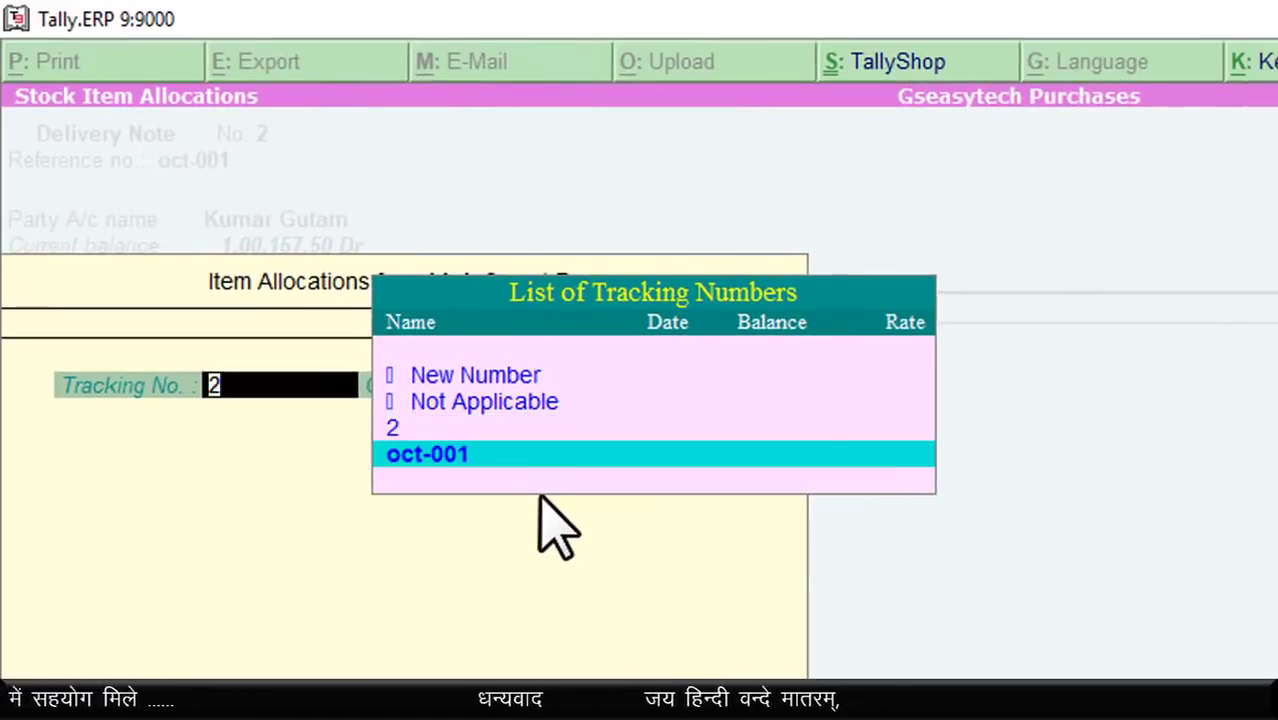
{"action": "key", "text": "Return"}
{"action": "key", "text": "Return"}
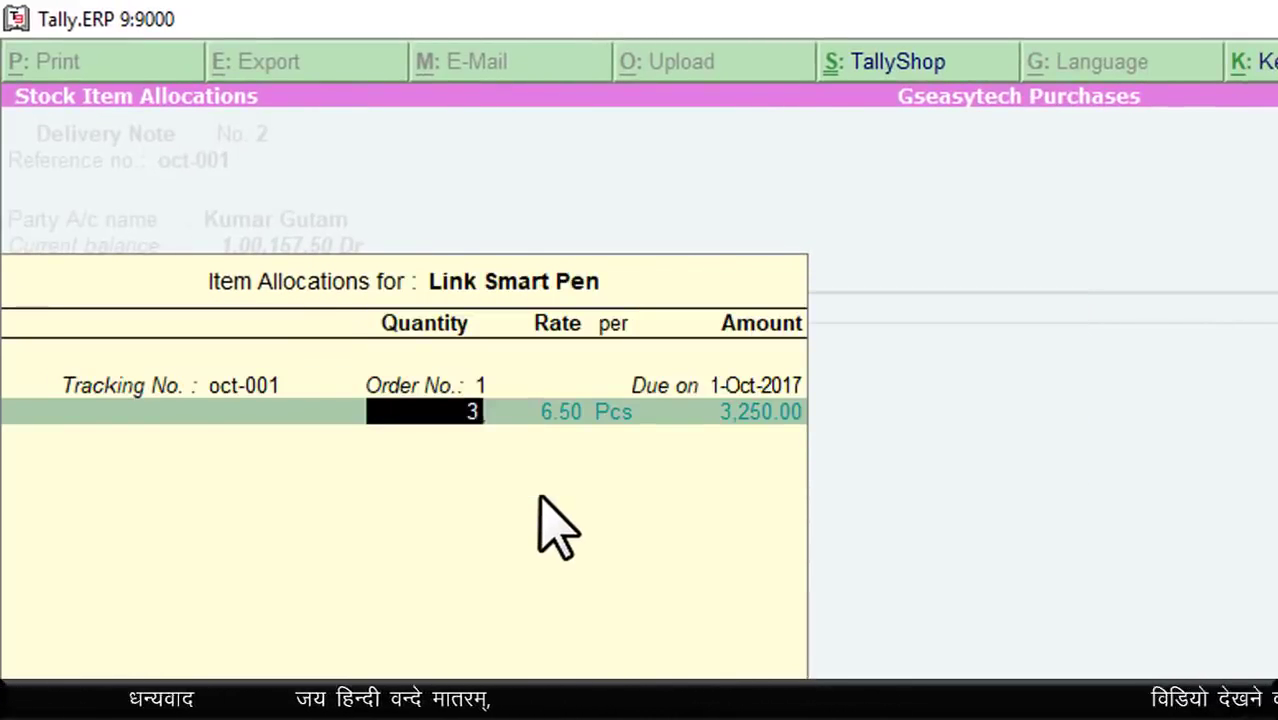
{"action": "key", "text": "Return"}
{"action": "key", "text": "Return"}
{"action": "key", "text": "Return"}
{"action": "key", "text": "Return"}
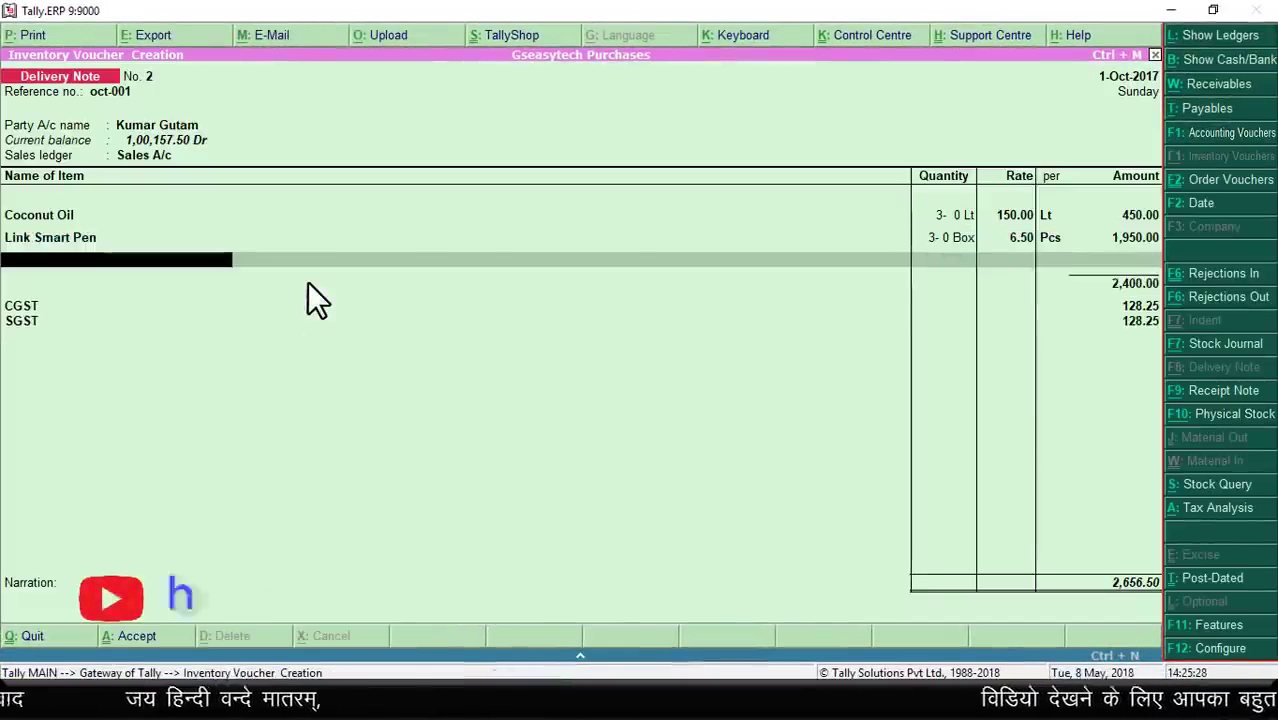
End the item list, keep the CGST and SGST lines without descriptions or narration, save the delivery note and leave voucher entry
{"action": "key", "text": "Return"}
{"action": "key", "text": "Return"}
{"action": "key", "text": "Return"}
{"action": "key", "text": "Return"}
{"action": "key", "text": "Return"}
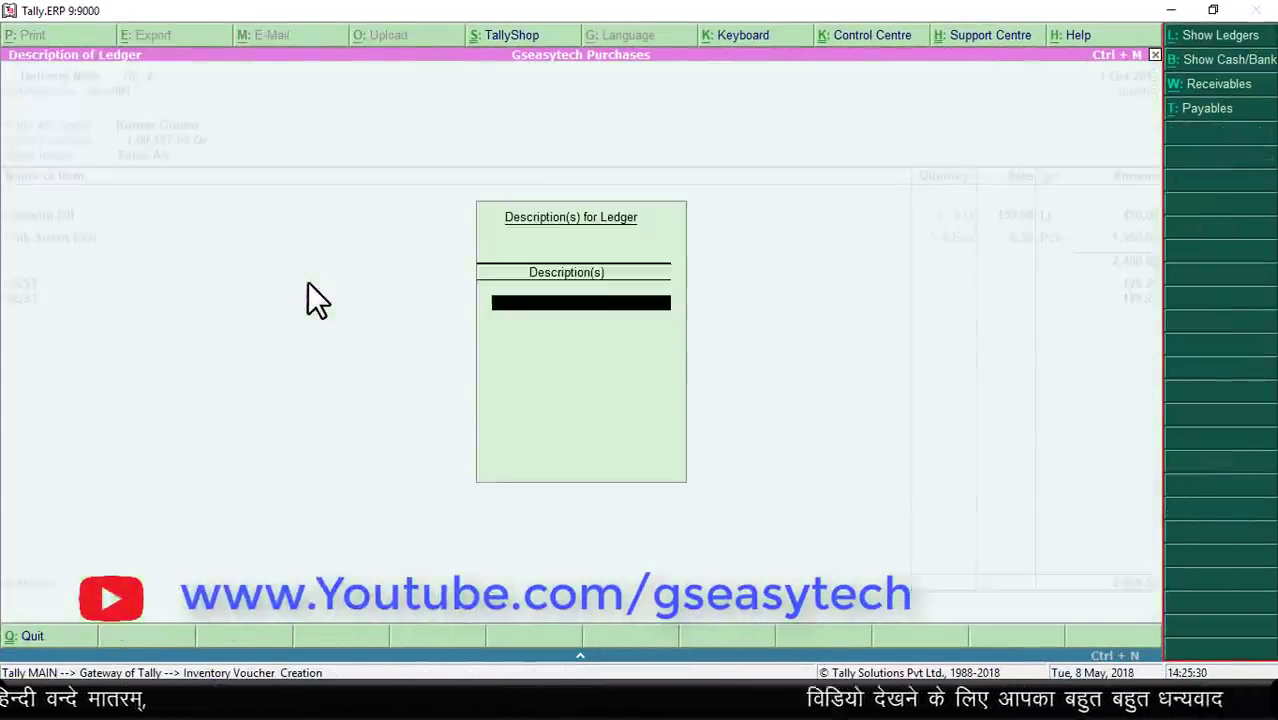
{"action": "key", "text": "Return"}
{"action": "key", "text": "Return"}
{"action": "key", "text": "Return"}
{"action": "key", "text": "Return"}
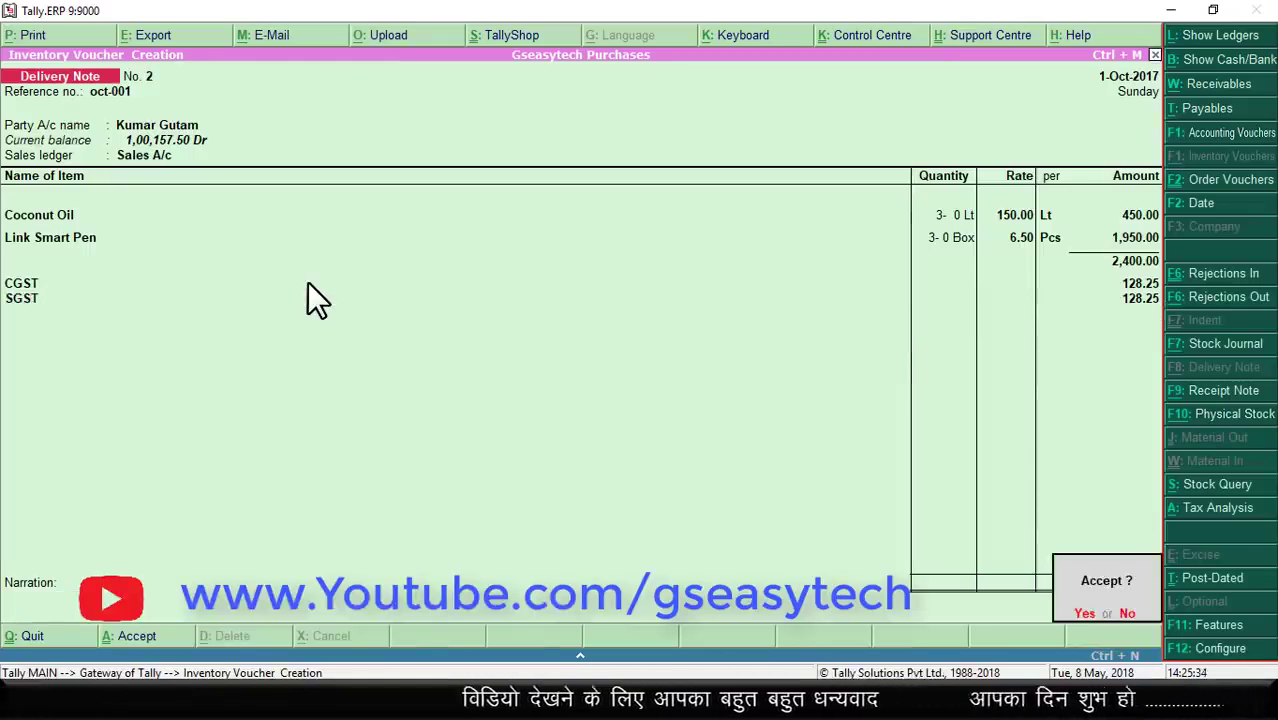
{"action": "key", "text": "Return"}
{"action": "key", "text": "Escape"}
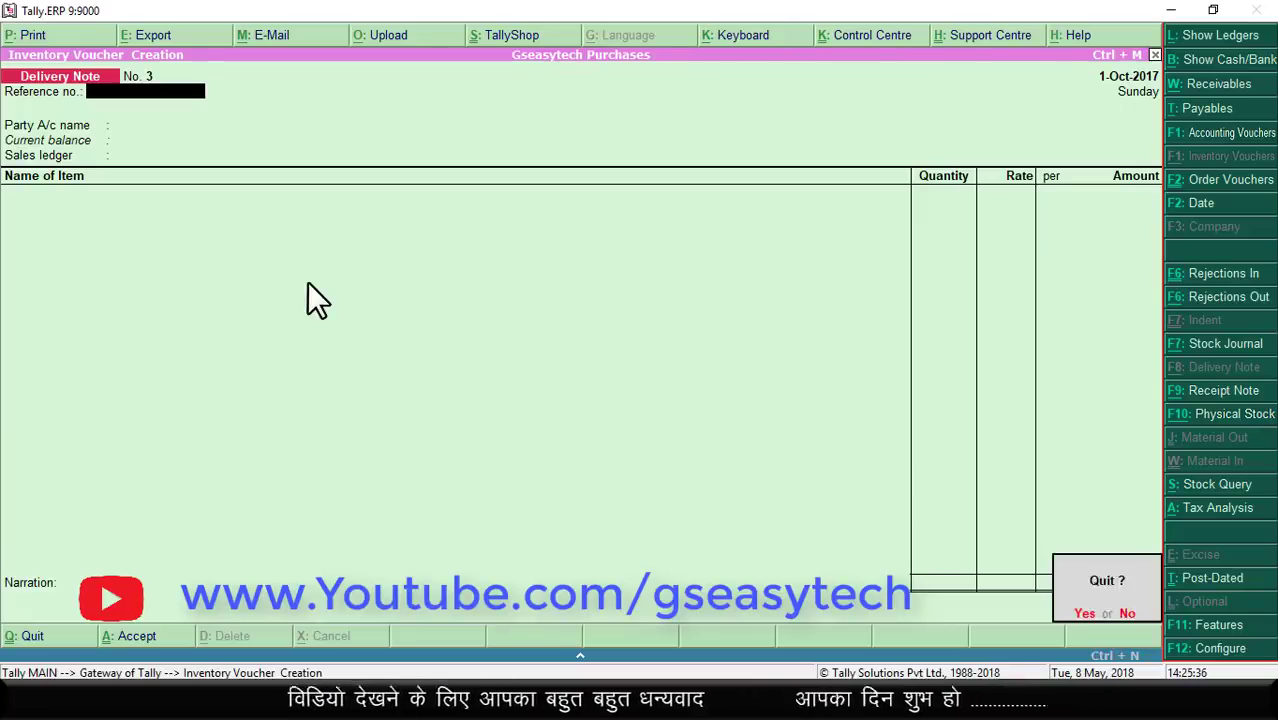
{"action": "key", "text": "Return"}
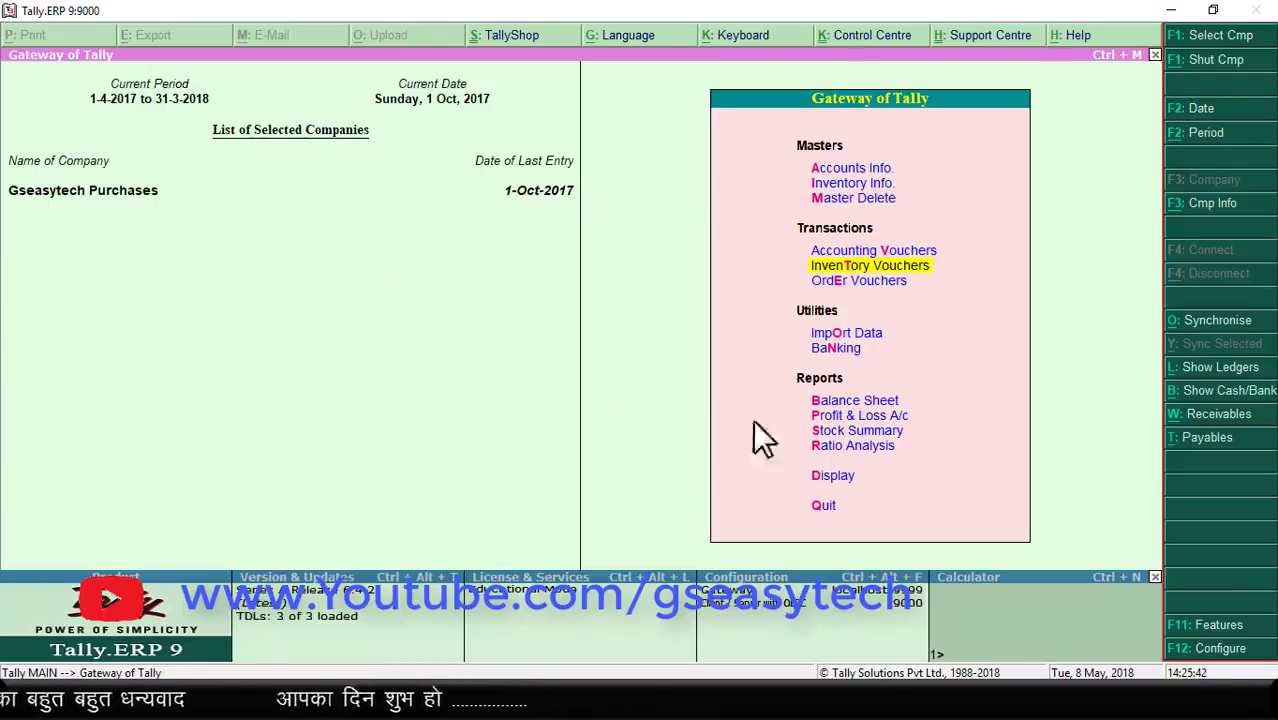
Open the sales order outstandings report for all orders and check the ordered and balance quantities
{"action": "left_click", "coordinate": [828, 476]}
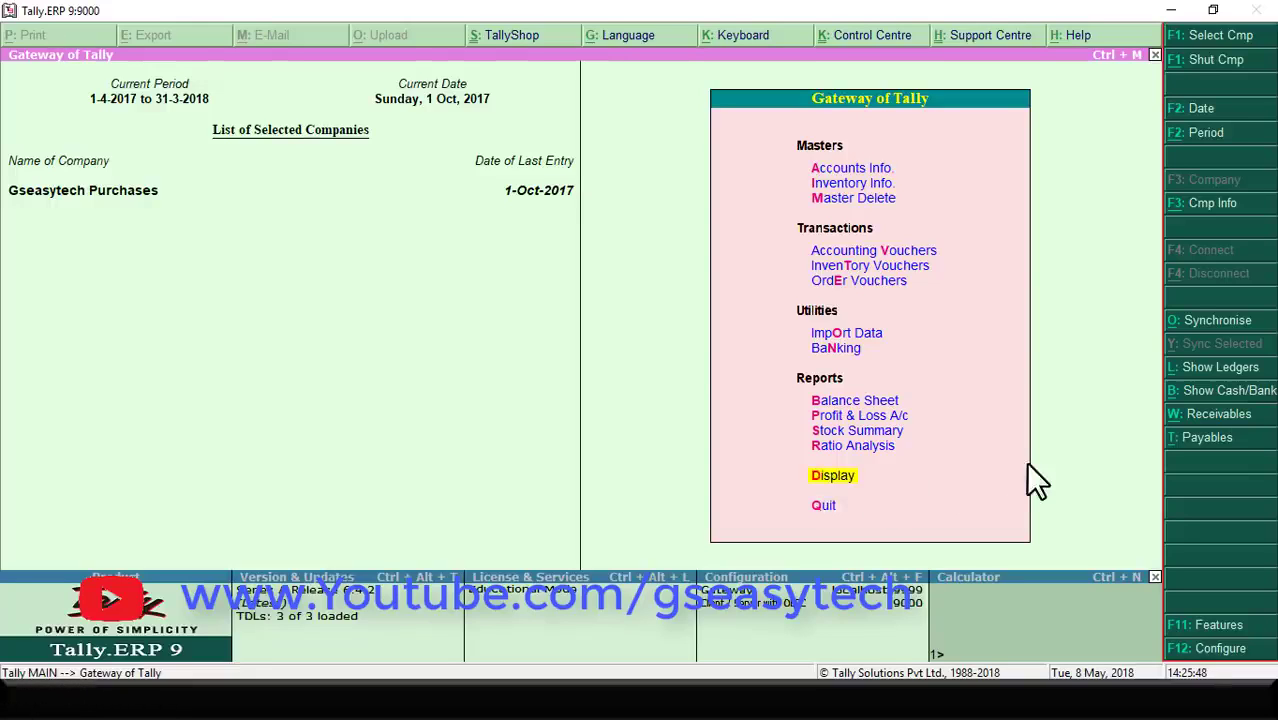
{"action": "key", "text": "Return"}
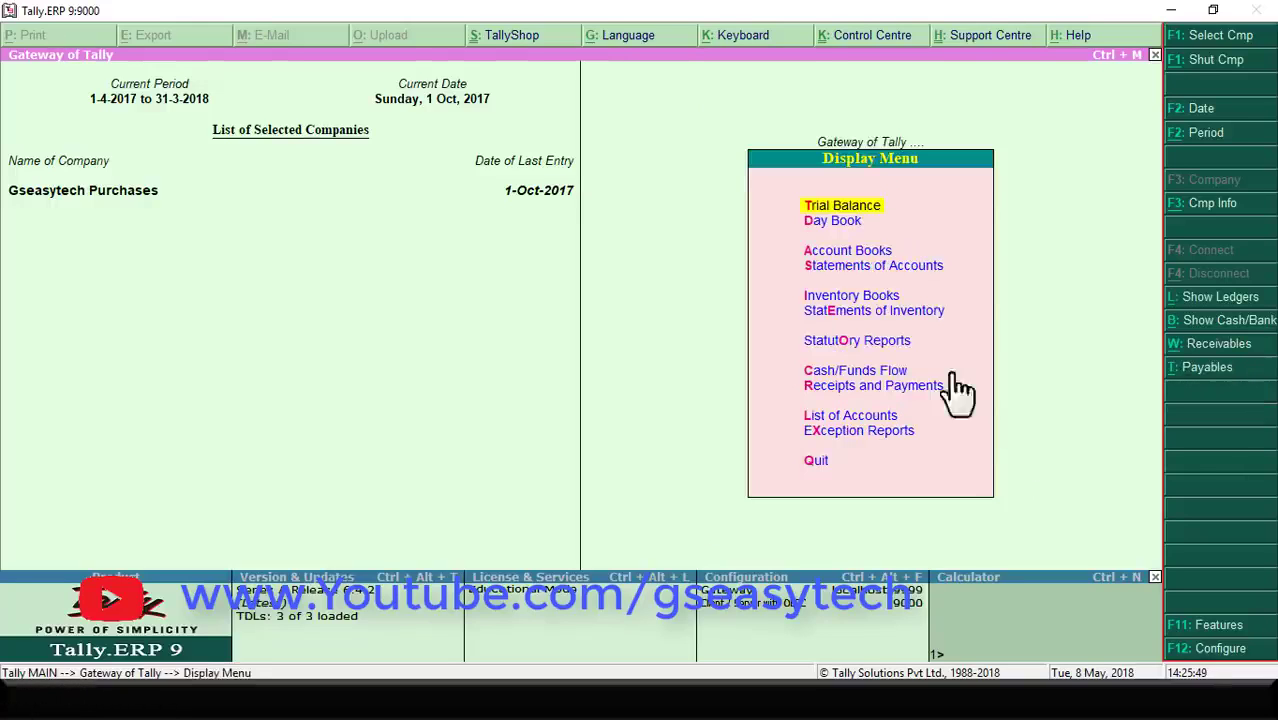
{"action": "left_click", "coordinate": [858, 312]}
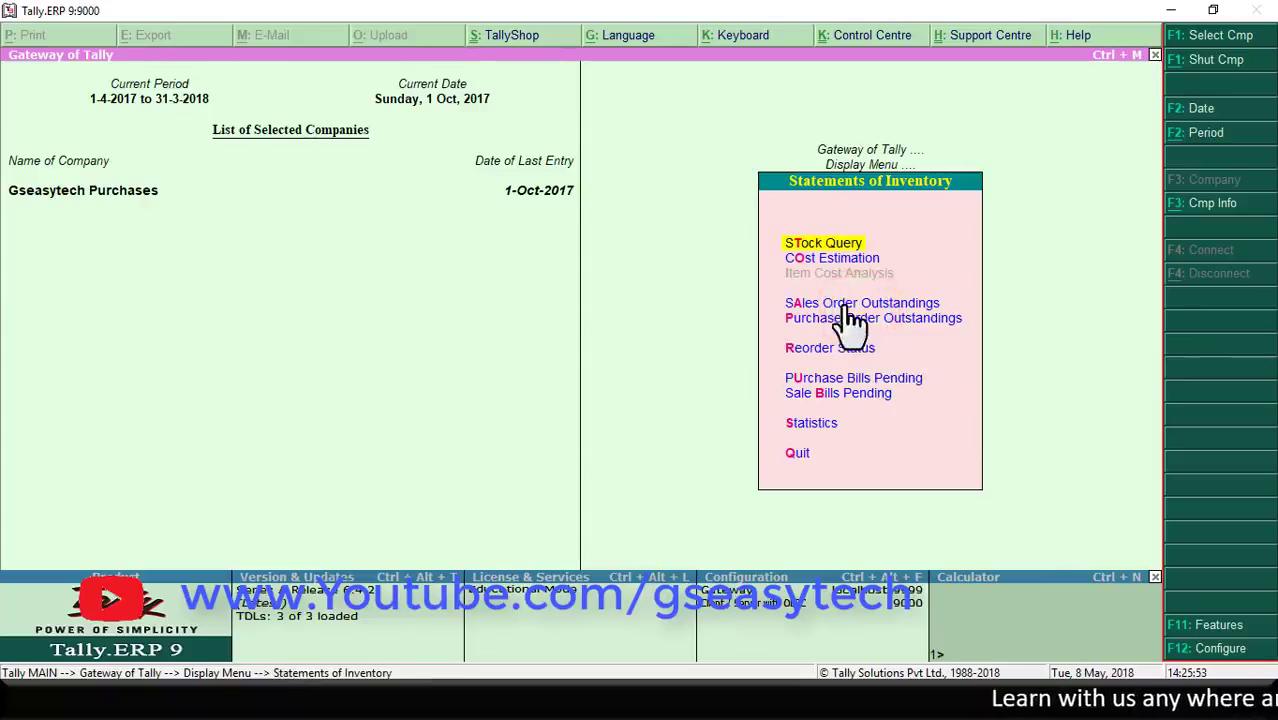
{"action": "left_click", "coordinate": [842, 303]}
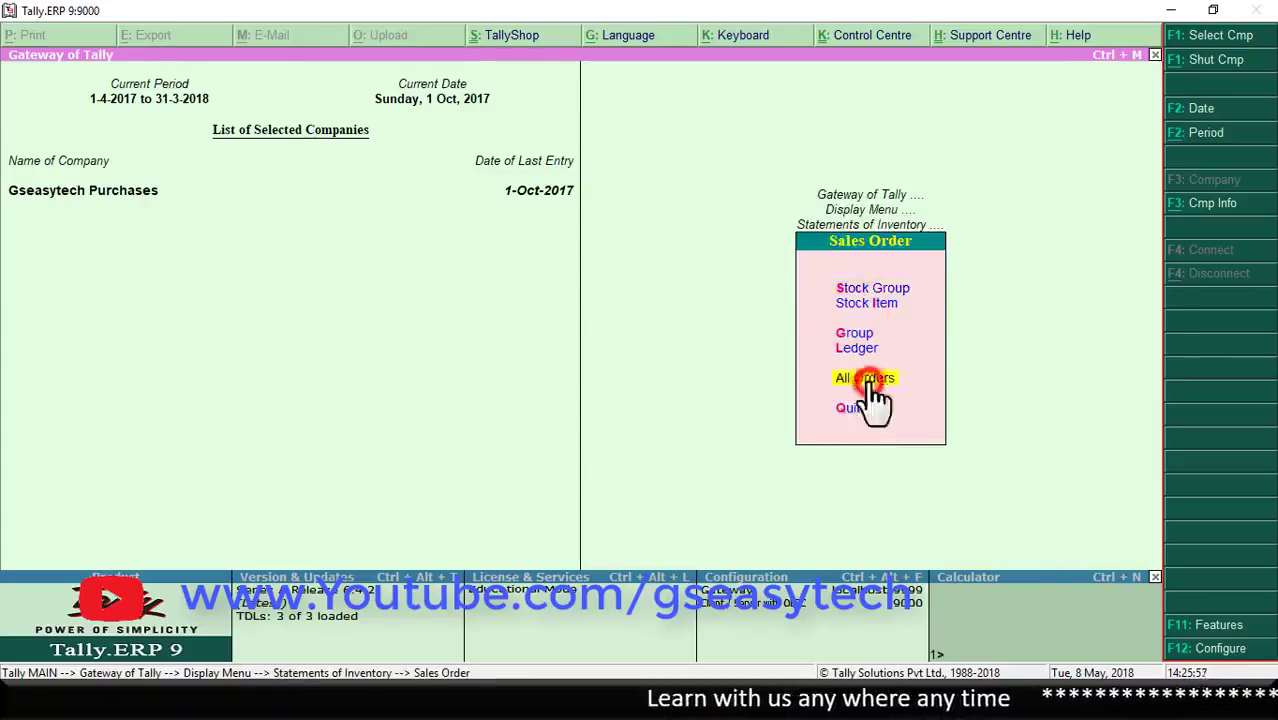
{"action": "left_click", "coordinate": [866, 380]}
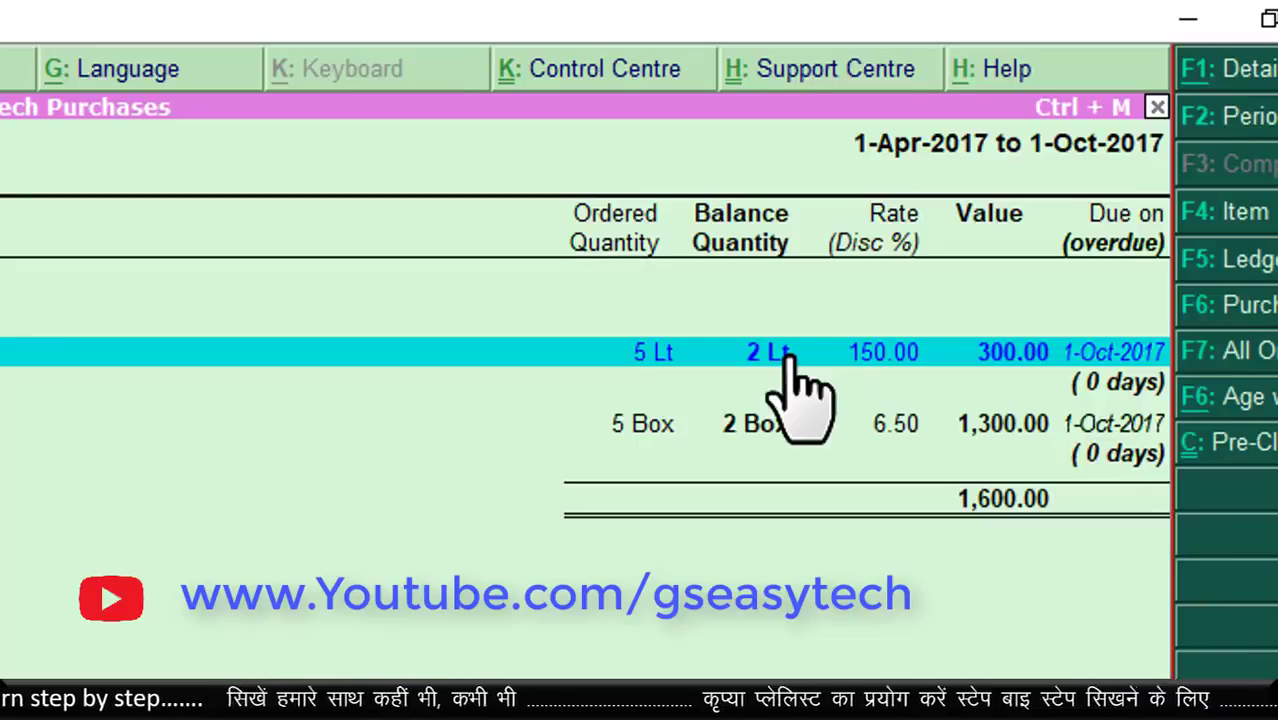
Close the outstandings report and open the pending sales bills report to examine goods delivered but not billed
{"action": "key", "text": "Escape"}
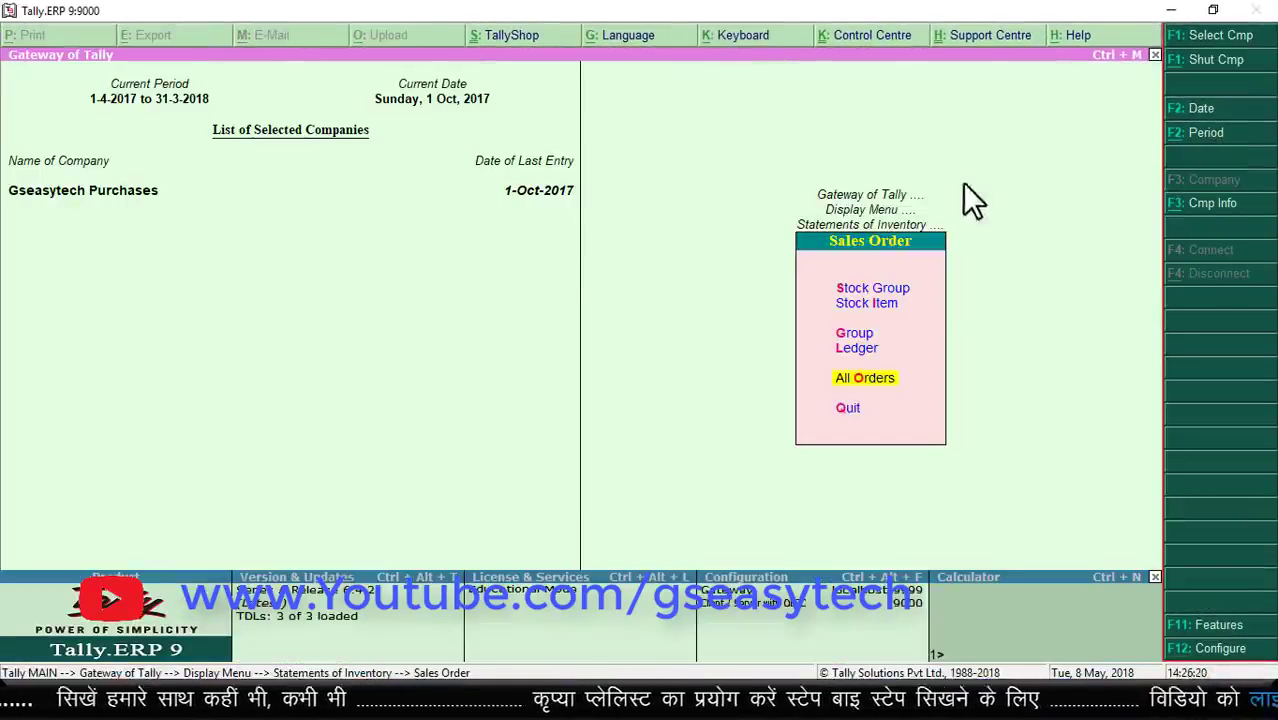
{"action": "key", "text": "Escape"}
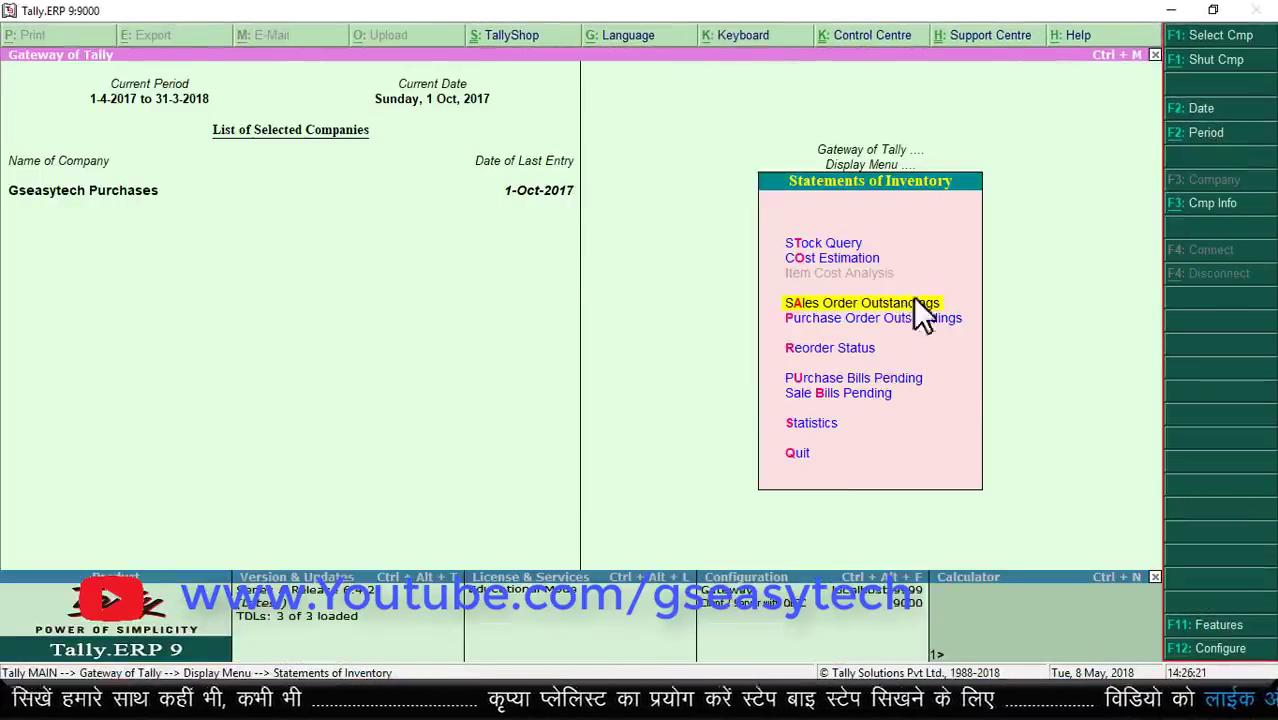
{"action": "double_click", "coordinate": [824, 394]}
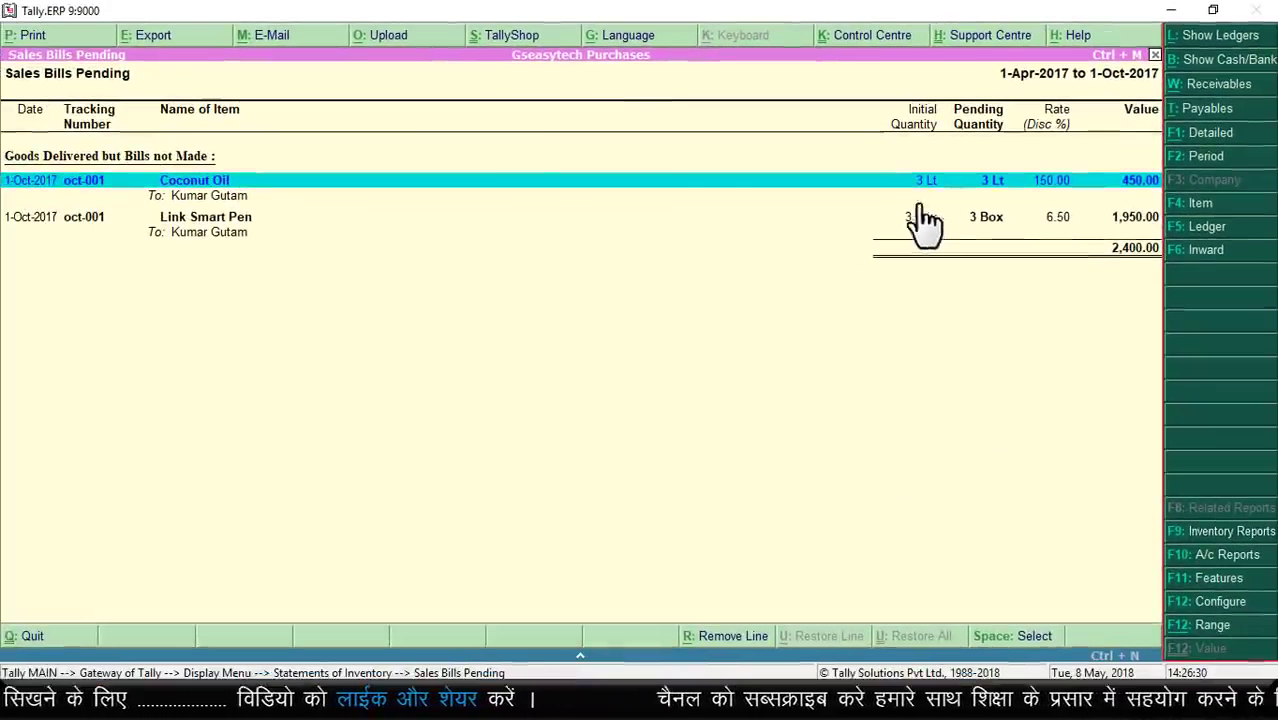
Close the pending bills report and start a new Sales voucher with the voucher class Not Applicable
{"action": "key", "text": "Escape"}
{"action": "key", "text": "Escape"}
{"action": "key", "text": "Escape"}
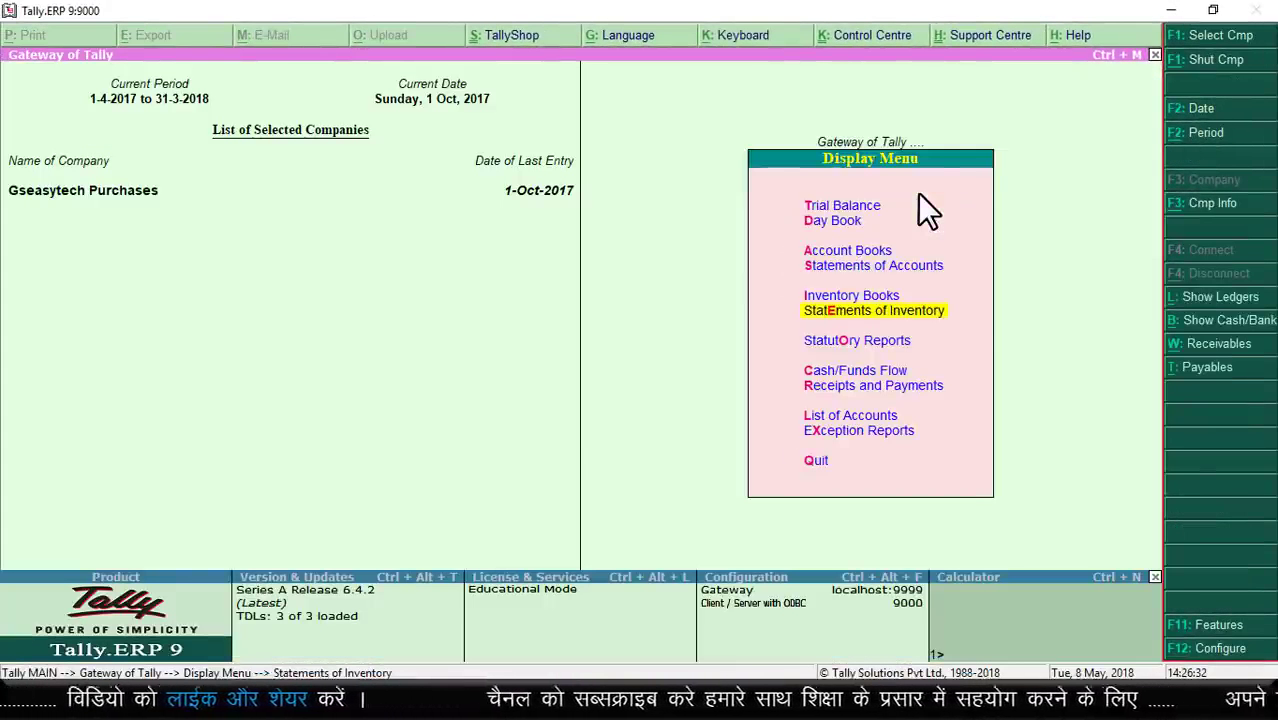
{"action": "left_click", "coordinate": [857, 250]}
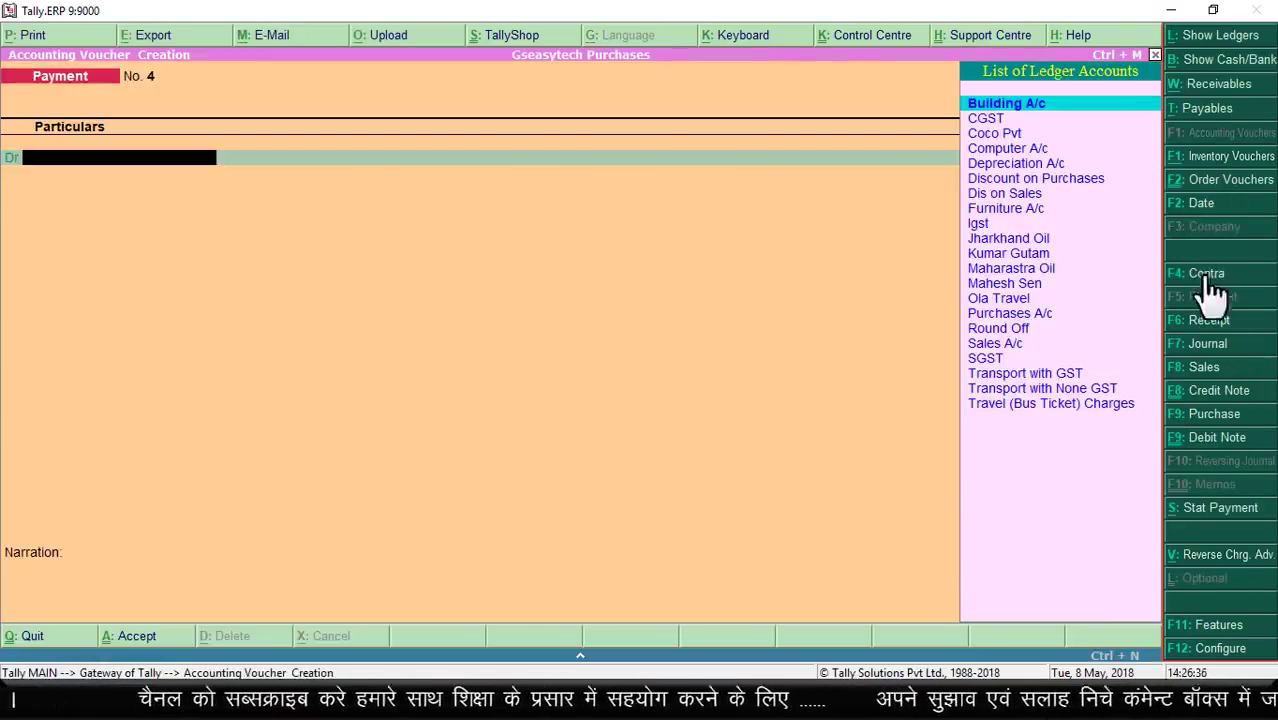
{"action": "left_click", "coordinate": [1203, 372]}
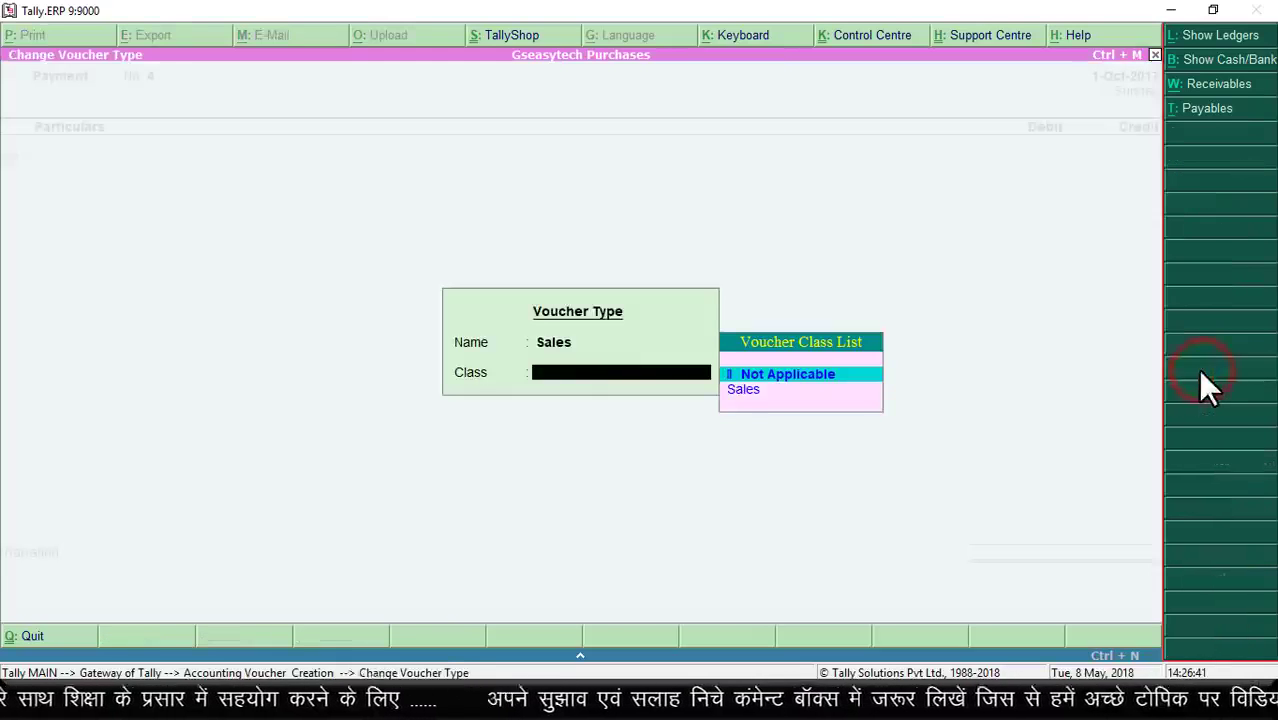
{"action": "left_click", "coordinate": [785, 379]}
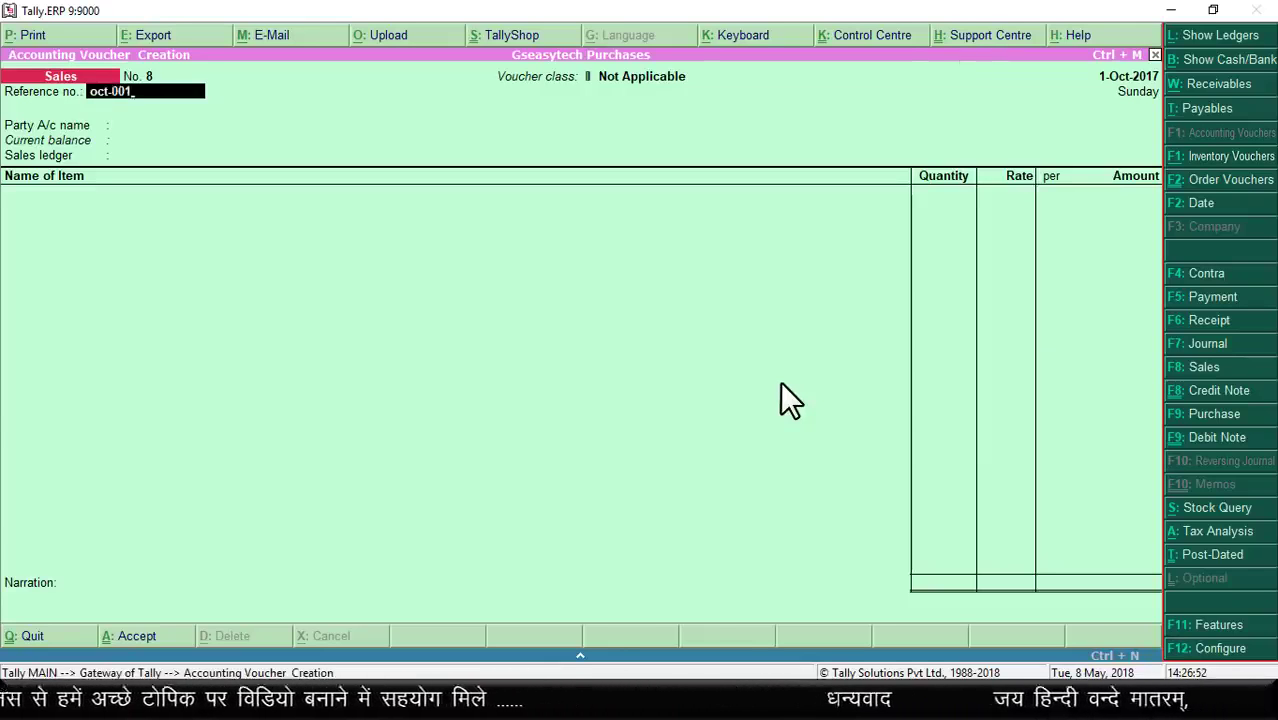
Enter oct-001 as the sales voucher's reference number and choose the customer from the delivery note as the party account
{"action": "key", "text": "Return"}
{"action": "key", "text": "Down"}
{"action": "key", "text": "Down"}
{"action": "key", "text": "Down"}
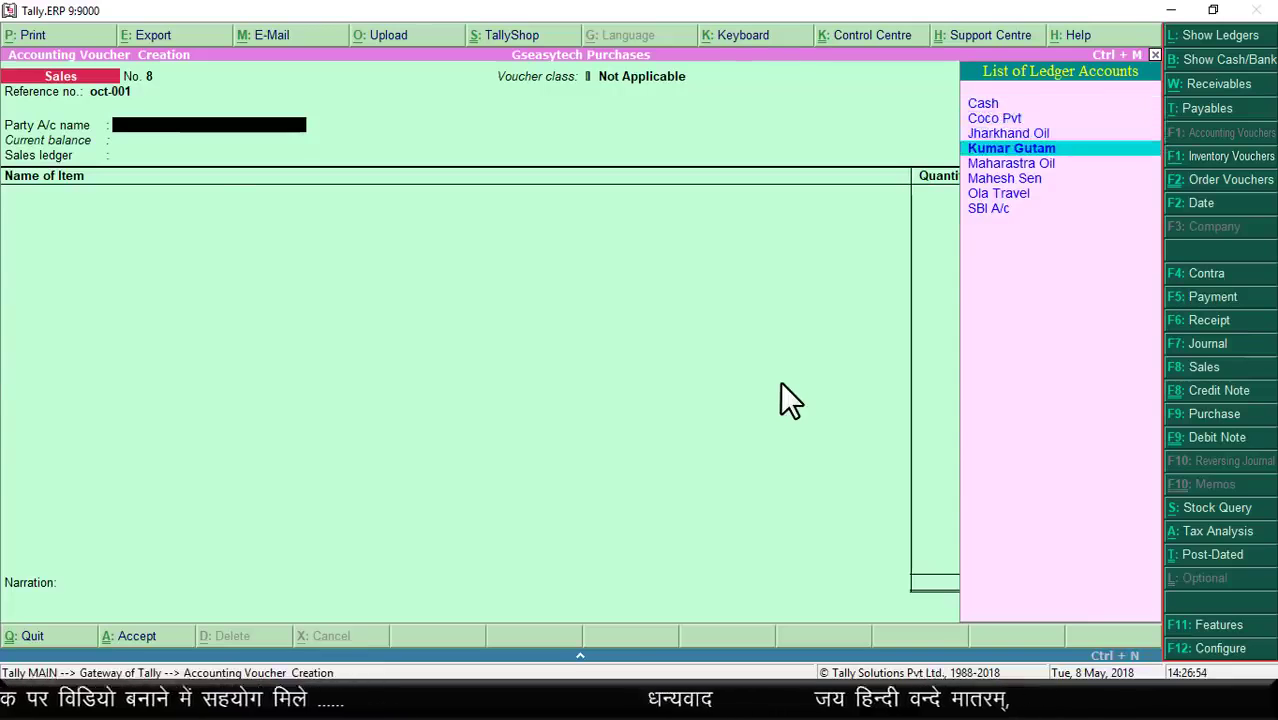
{"action": "key", "text": "Return"}
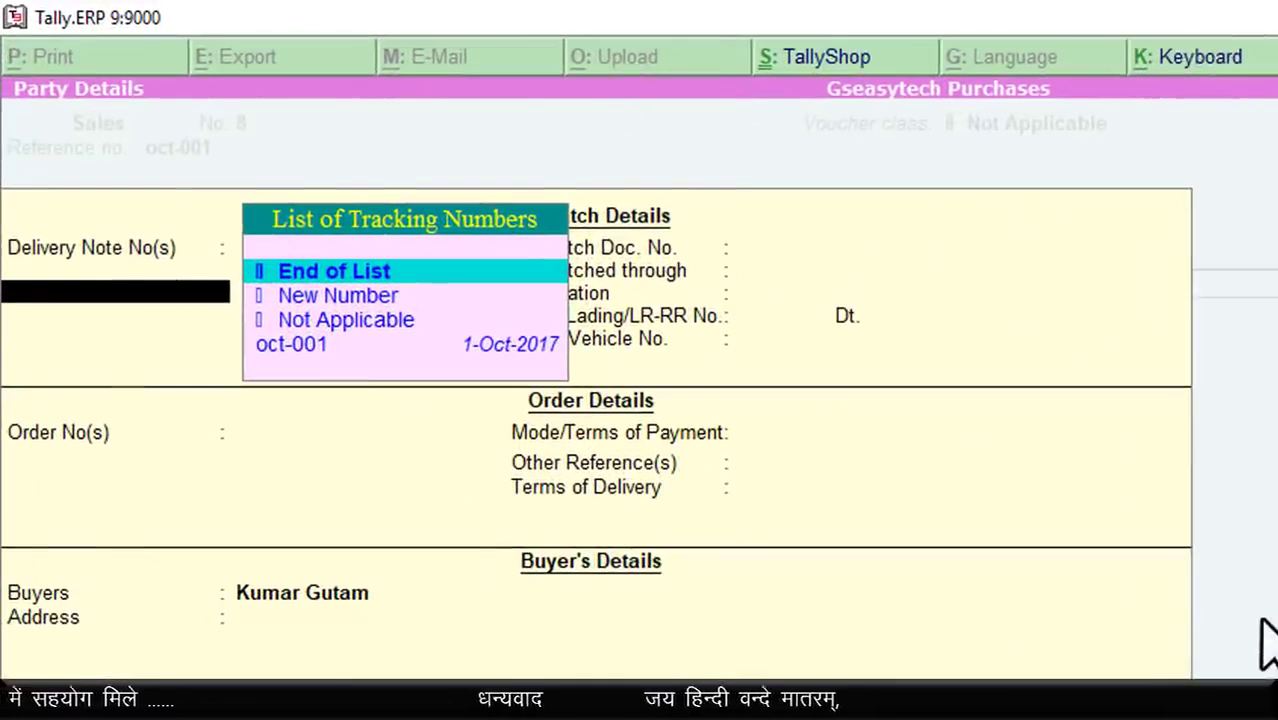
Link the sales voucher to delivery note oct-001, end the tracking list and leave the first despatch fields blank
{"action": "left_click", "coordinate": [300, 345]}
{"action": "key", "text": "Return"}
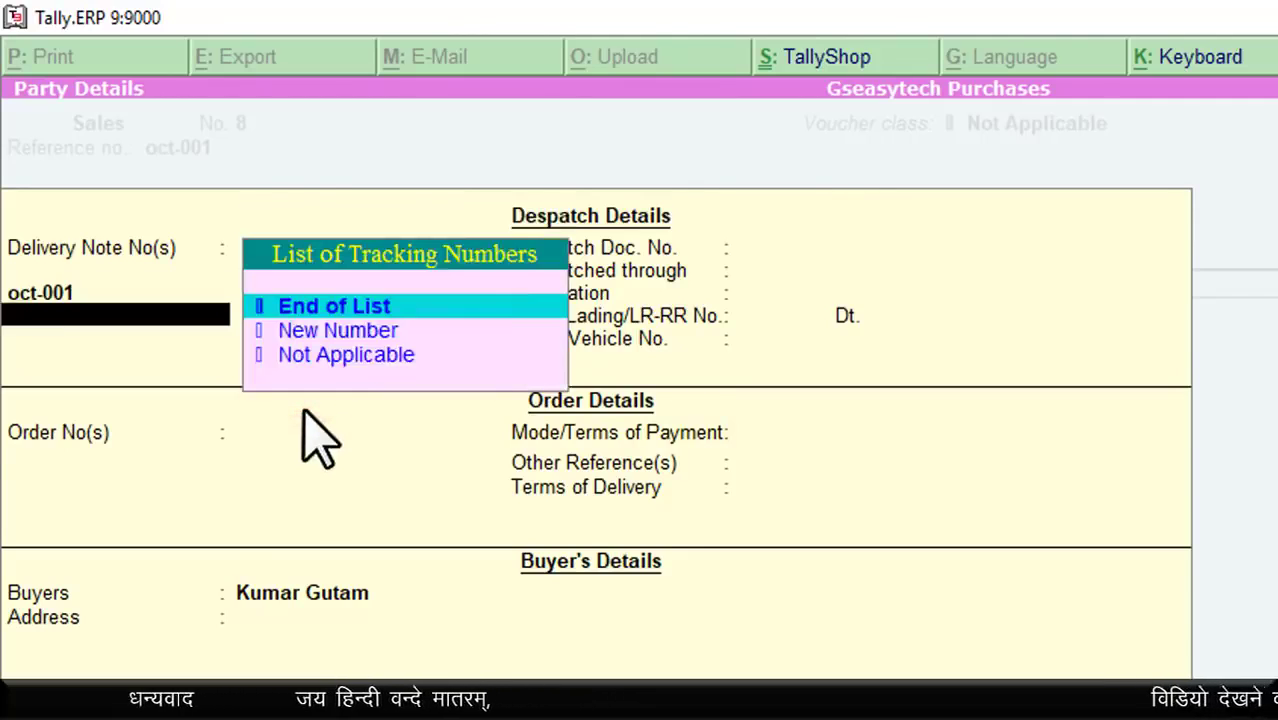
{"action": "key", "text": "Return"}
{"action": "key", "text": "Return"}
{"action": "key", "text": "Return"}
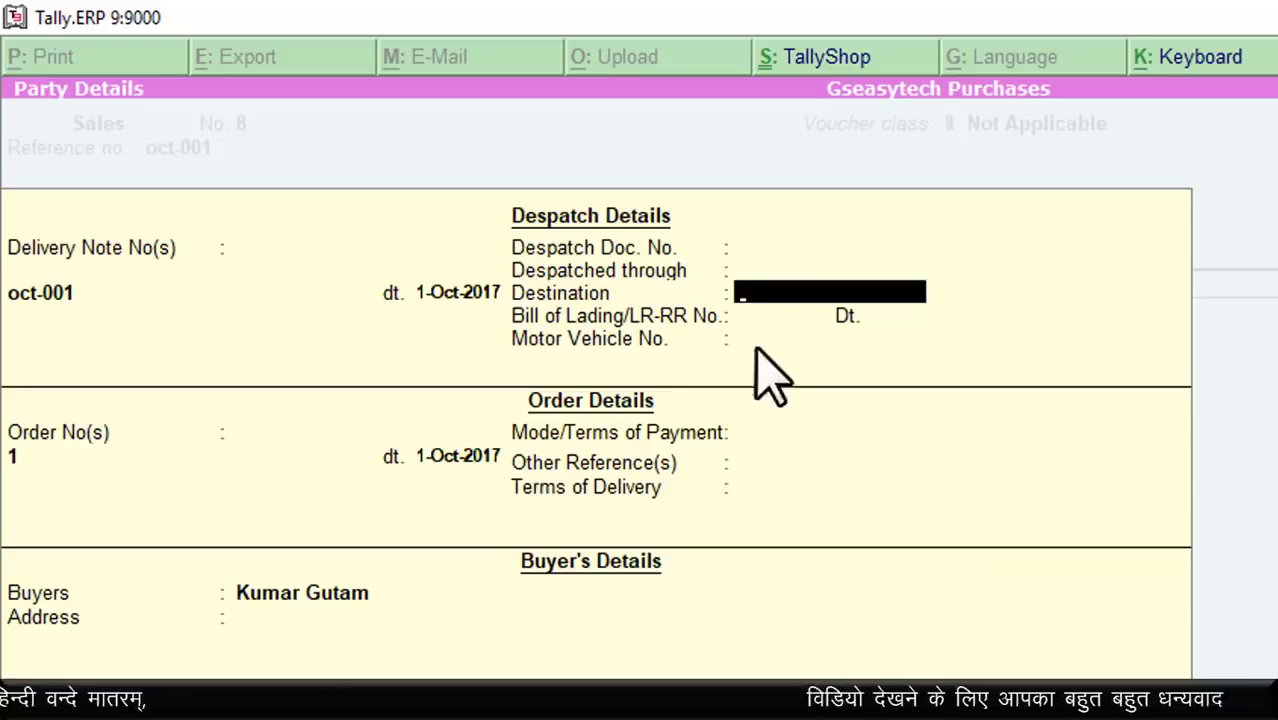
{"action": "key", "text": "Return"}
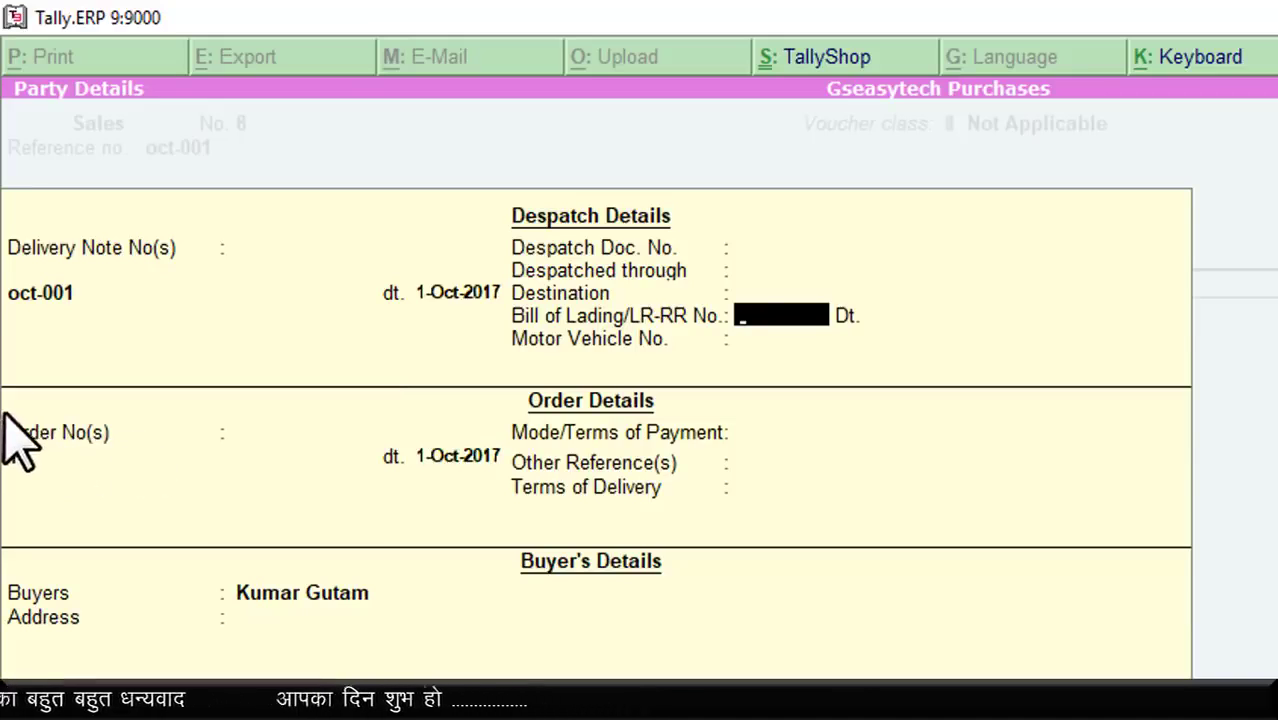
{"action": "key", "text": "ctrl+alt+d"}
{"action": "left_click_drag", "start_coordinate": [4, 410], "coordinate": [932, 519]}
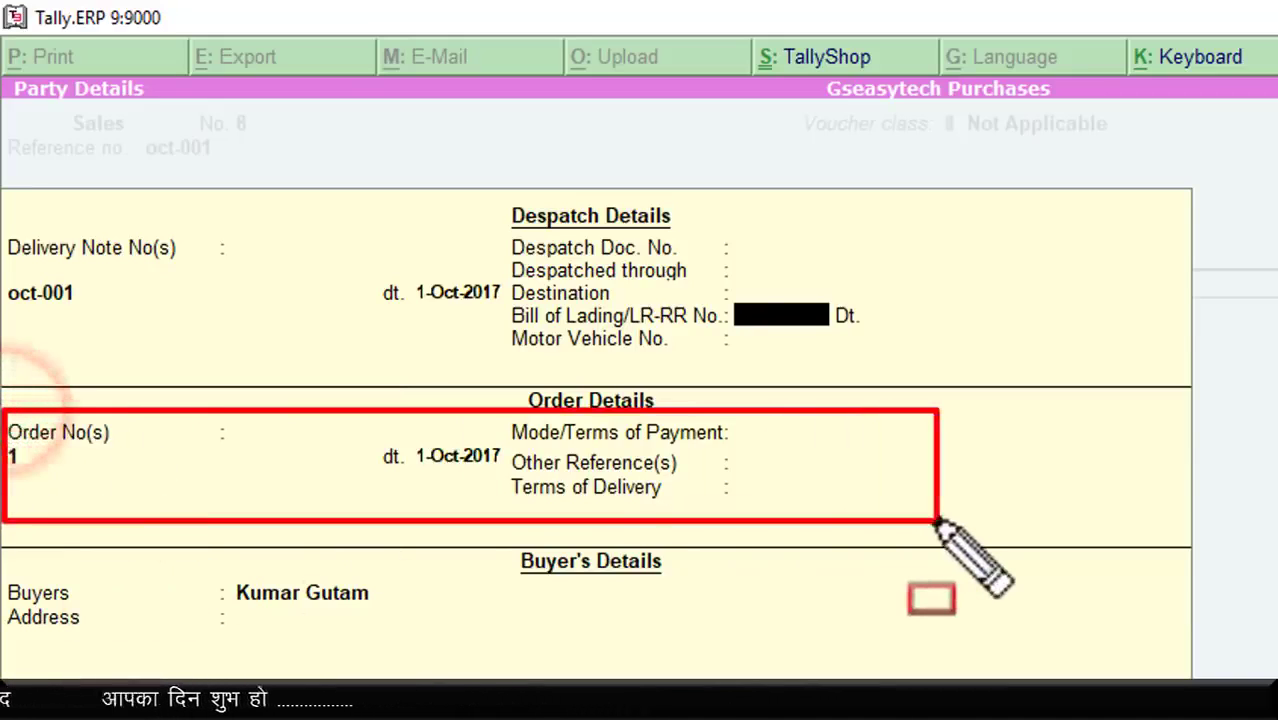
{"action": "key", "text": "Escape"}
Leave the remaining despatch and order details blank and accept the prefilled buyer details and Sales A/c ledger
{"action": "key", "text": "Return"}
{"action": "key", "text": "Return"}
{"action": "key", "text": "Return"}
{"action": "key", "text": "Return"}
{"action": "key", "text": "Return"}
{"action": "key", "text": "Return"}
{"action": "key", "text": "Return"}
{"action": "key", "text": "Return"}
{"action": "key", "text": "Return"}
{"action": "key", "text": "Return"}
{"action": "key", "text": "Return"}
{"action": "key", "text": "Return"}
{"action": "key", "text": "Return"}
{"action": "key", "text": "Return"}
{"action": "key", "text": "Return"}
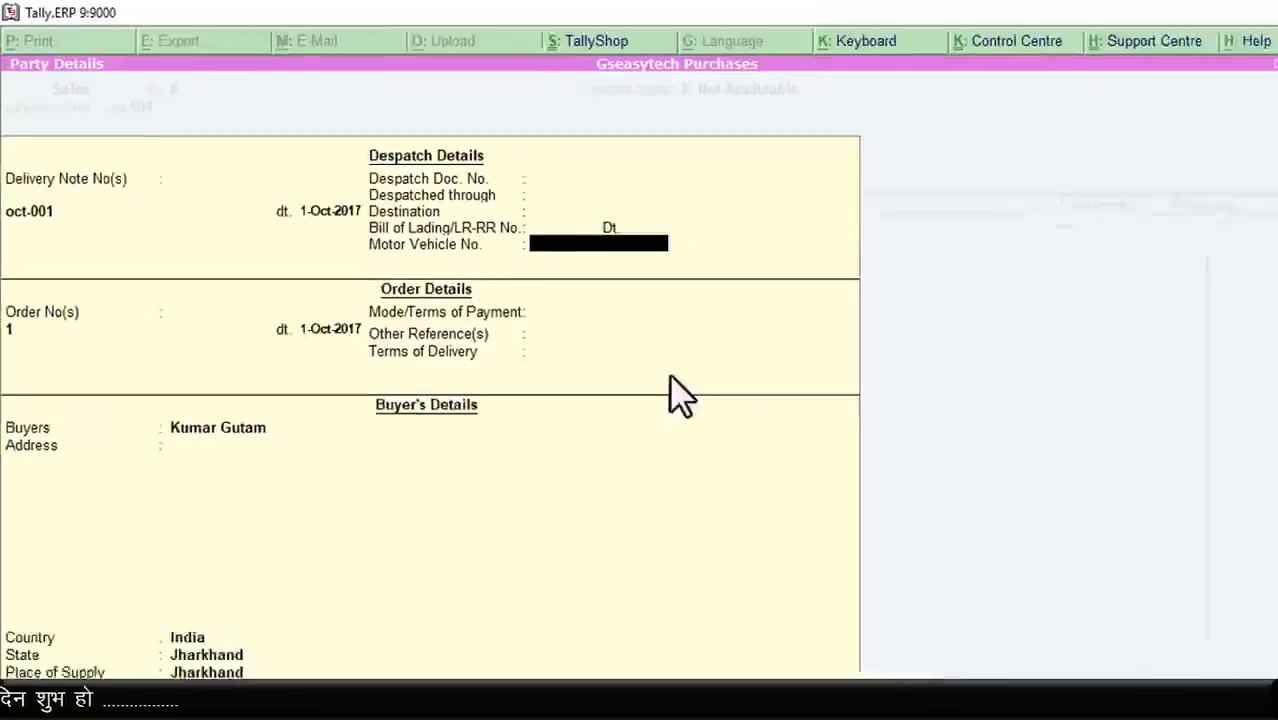
{"action": "key", "text": "Return"}
{"action": "key", "text": "Return"}
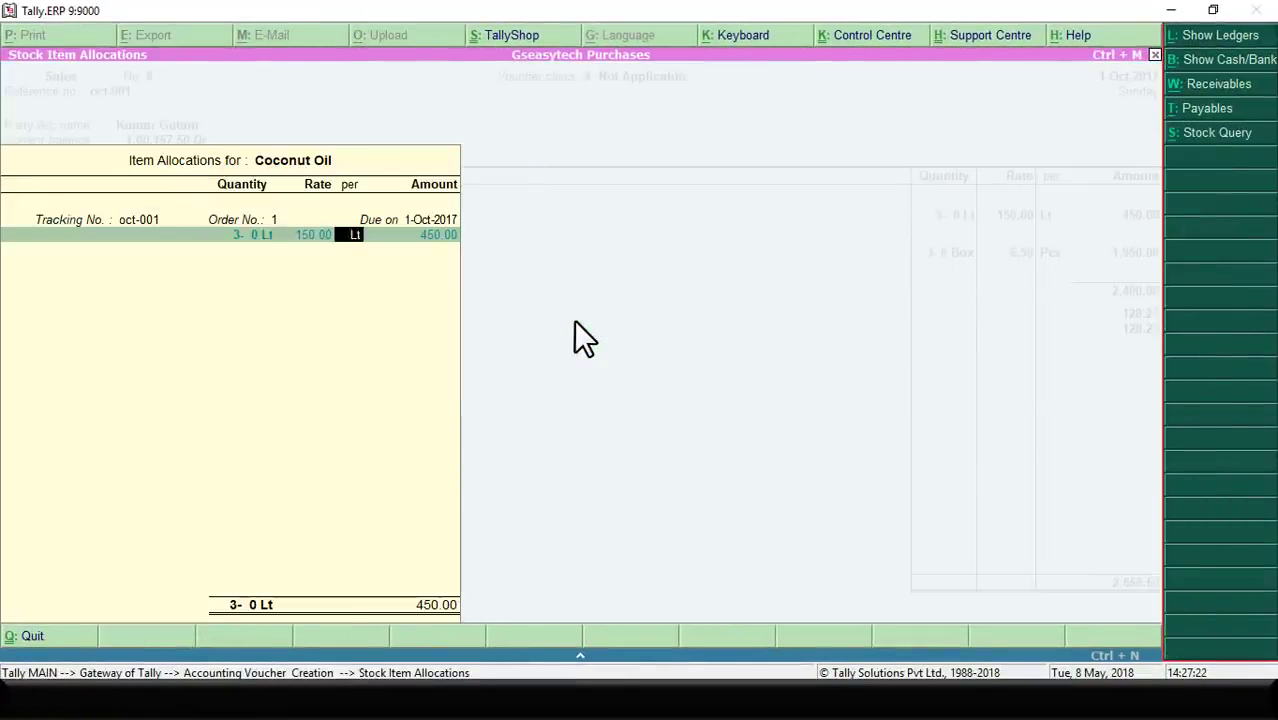
Accept the prefilled Coconut Oil allocation of 3 Lt at 150.00 under tracking number oct-001, leaving the discount blank
{"action": "key", "text": "Return"}
{"action": "key", "text": "Return"}
{"action": "key", "text": "Return"}
{"action": "key", "text": "Return"}
{"action": "key", "text": "Return"}
{"action": "key", "text": "Return"}
{"action": "key", "text": "Return"}
{"action": "key", "text": "Return"}
{"action": "key", "text": "Return"}
{"action": "key", "text": "Return"}
{"action": "key", "text": "Return"}
{"action": "key", "text": "Return"}
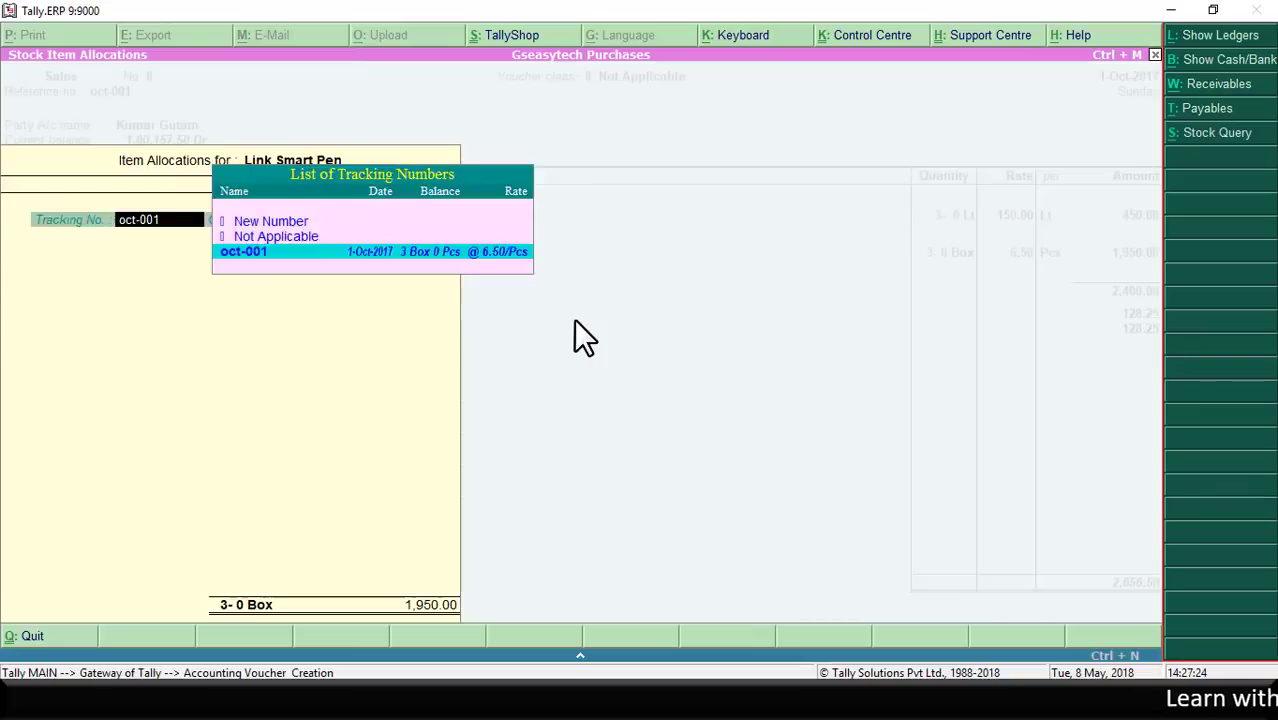
Accept the prefilled Link Smart Pen allocation of 3 Box at 6.50 per Pcs under tracking number oct-001, leaving the discount blank
{"action": "key", "text": "Return"}
{"action": "key", "text": "Return"}
{"action": "key", "text": "Return"}
{"action": "key", "text": "Return"}
{"action": "key", "text": "Return"}
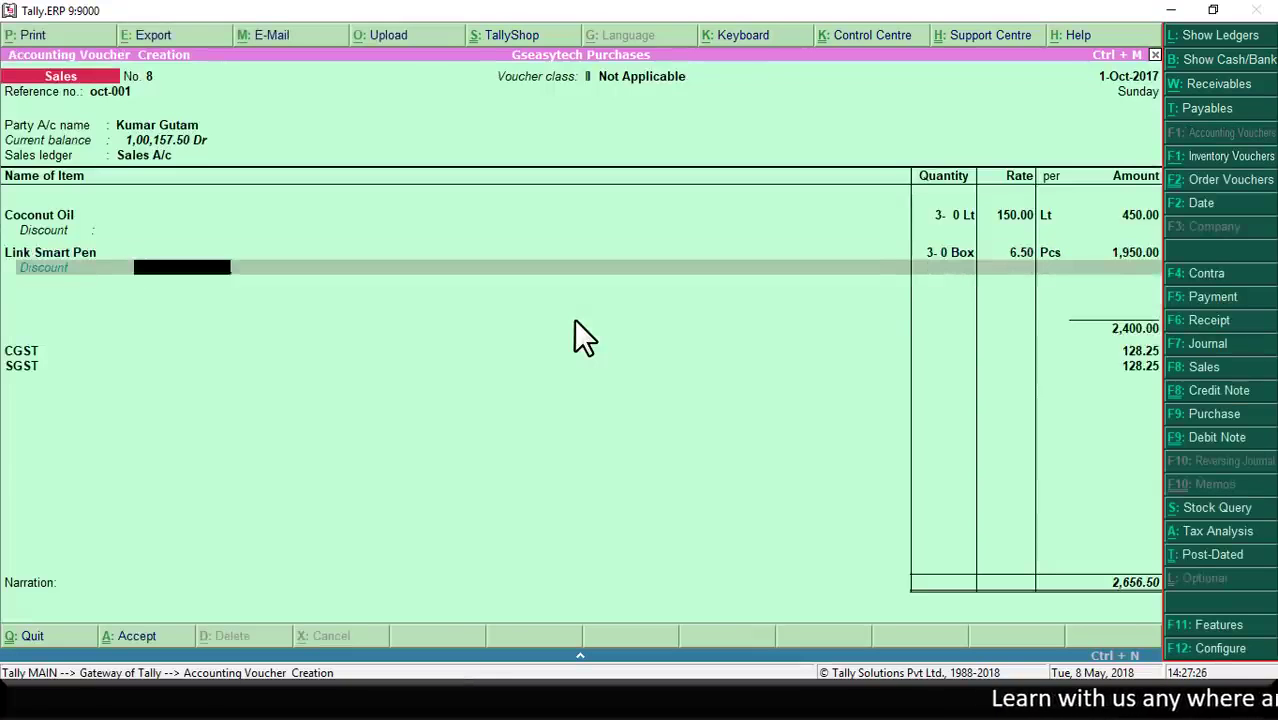
{"action": "key", "text": "Return"}
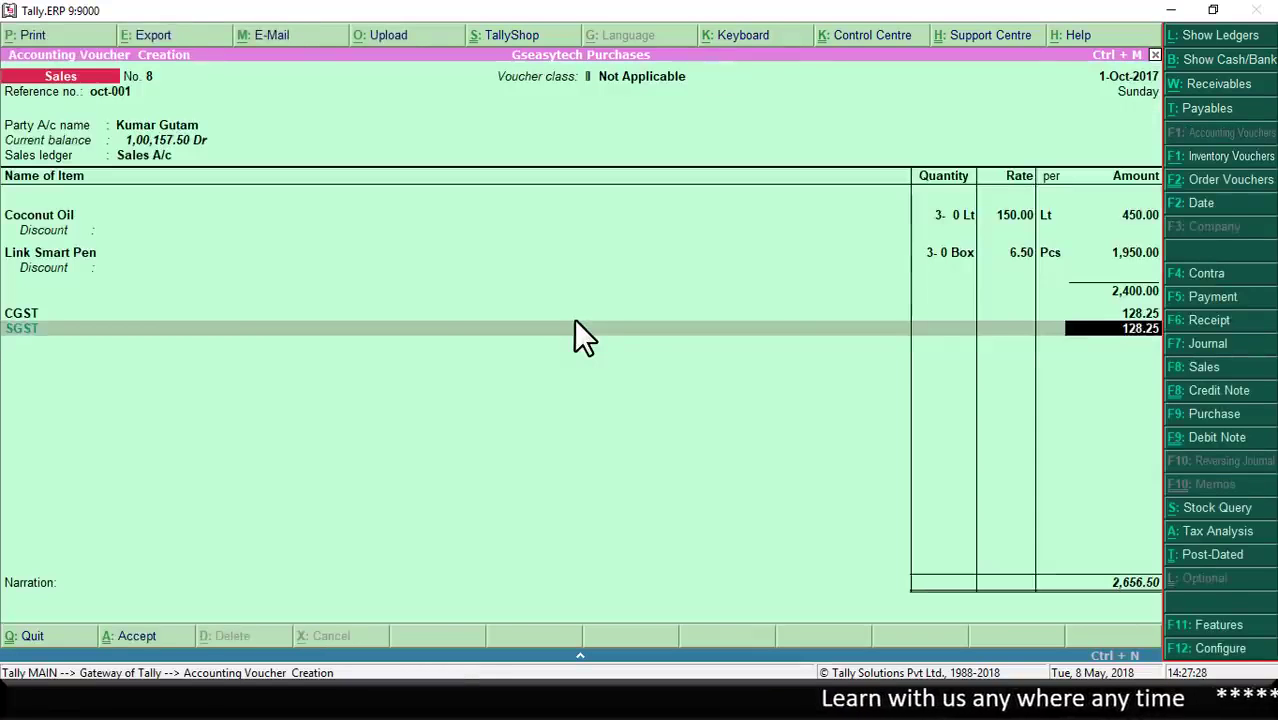
Accept the tax lines with a blank narration, save the sales voucher and leave voucher entry
{"action": "key", "text": "Return"}
{"action": "key", "text": "Return"}
{"action": "key", "text": "Return"}
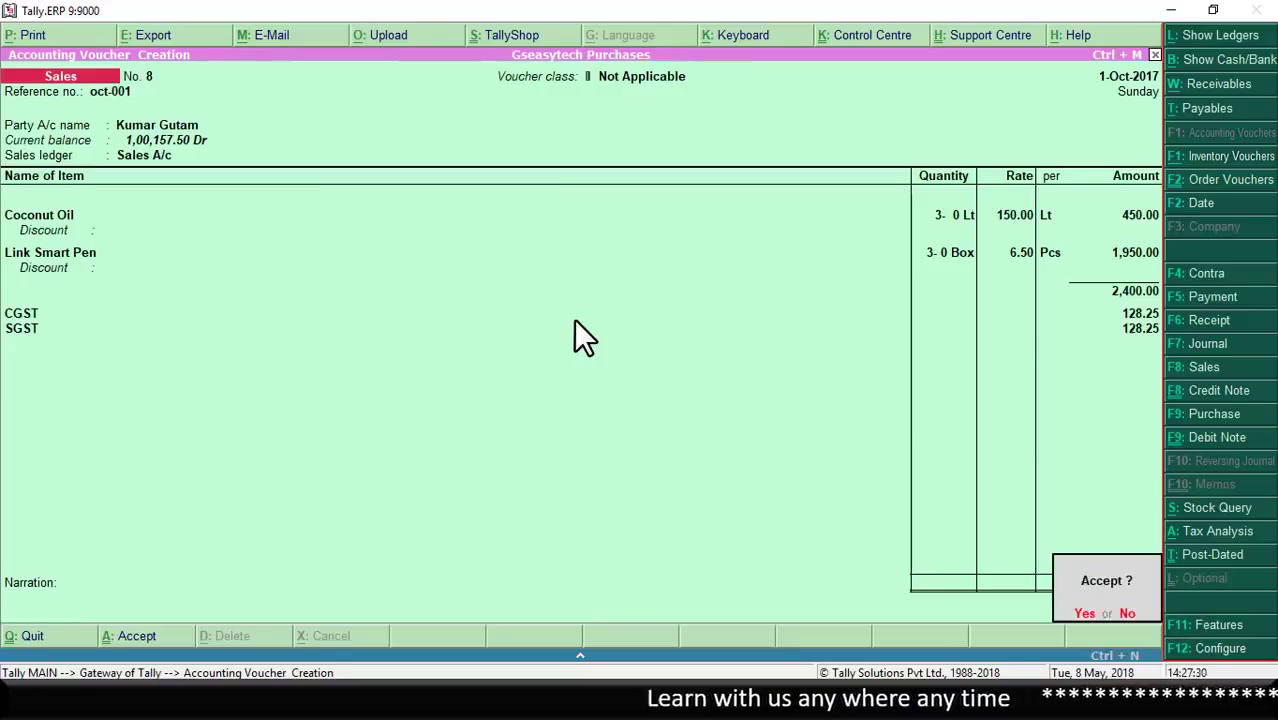
{"action": "key", "text": "Return"}
{"action": "key", "text": "Escape"}
{"action": "key", "text": "Return"}
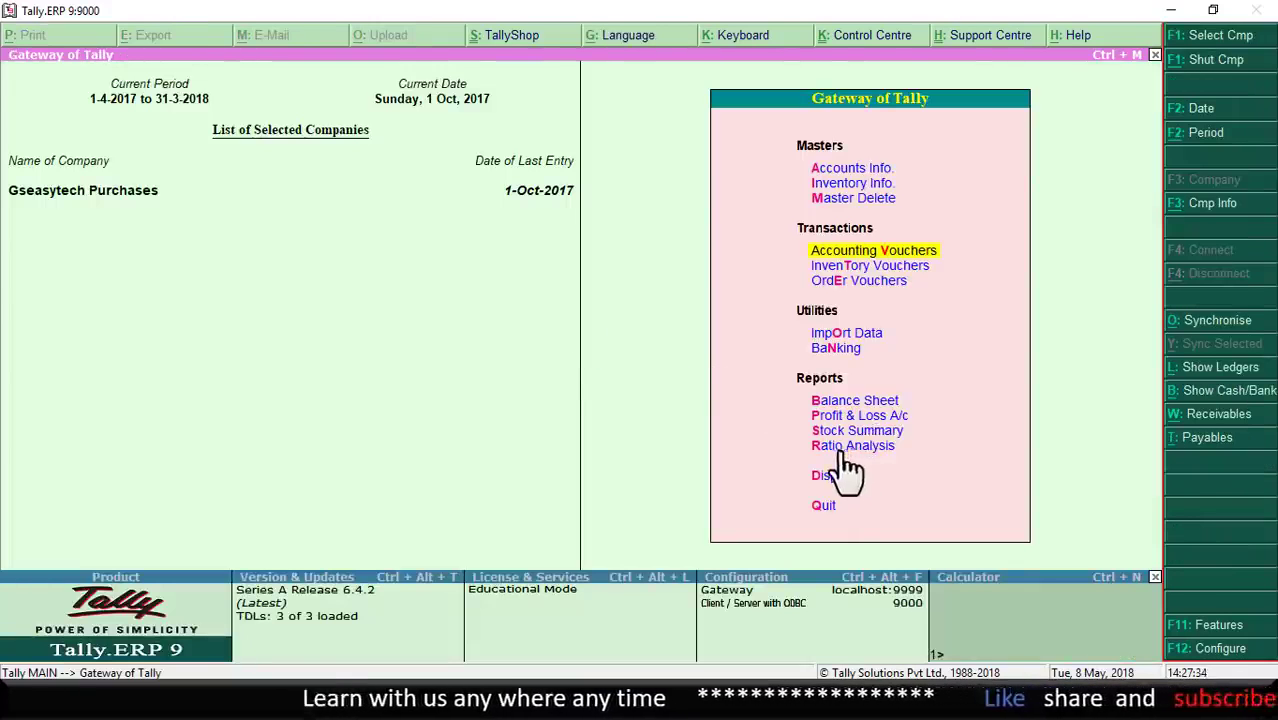
Check the pending sales bills in the inventory statements and close the report
{"action": "left_click", "coordinate": [816, 474]}
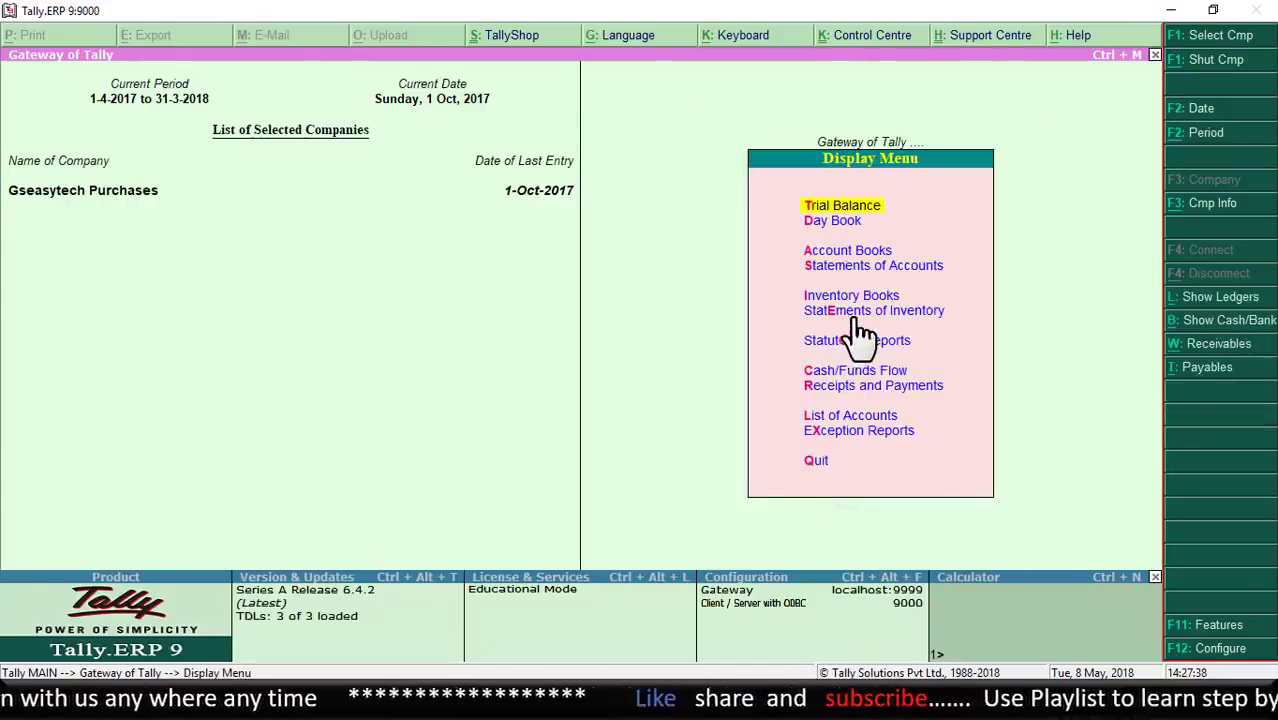
{"action": "left_click", "coordinate": [852, 312]}
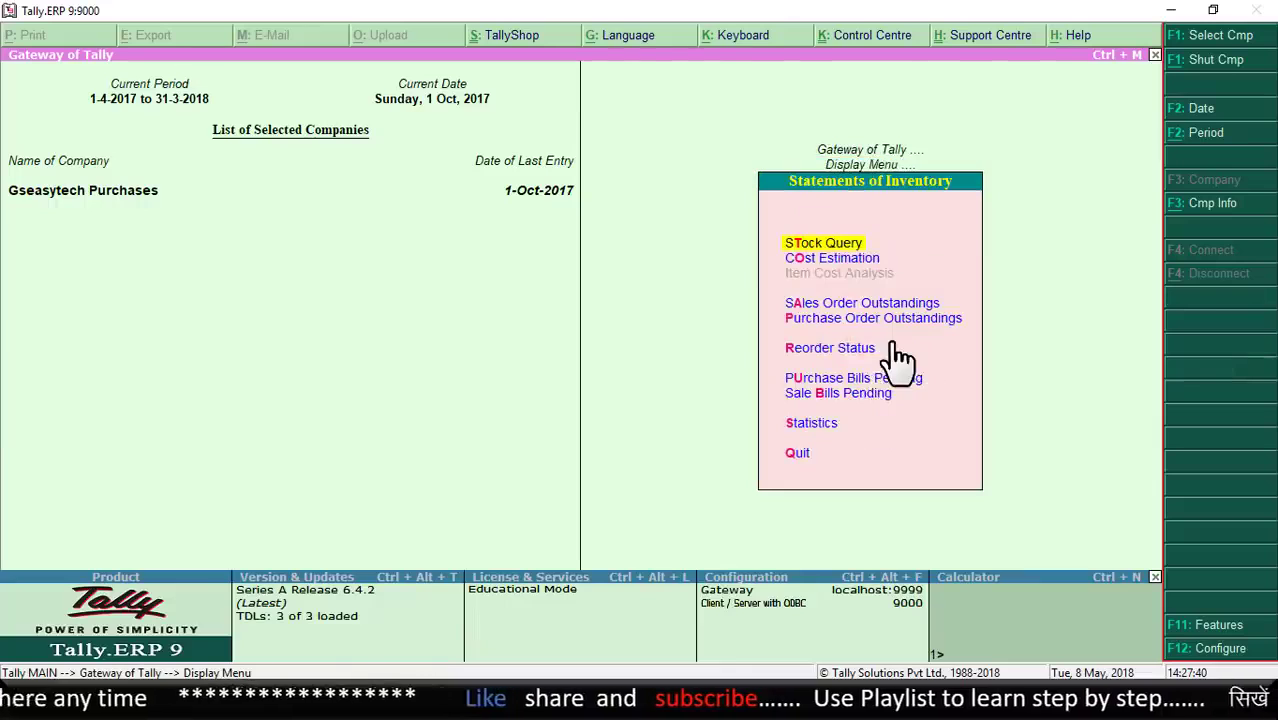
{"action": "left_click", "coordinate": [838, 393]}
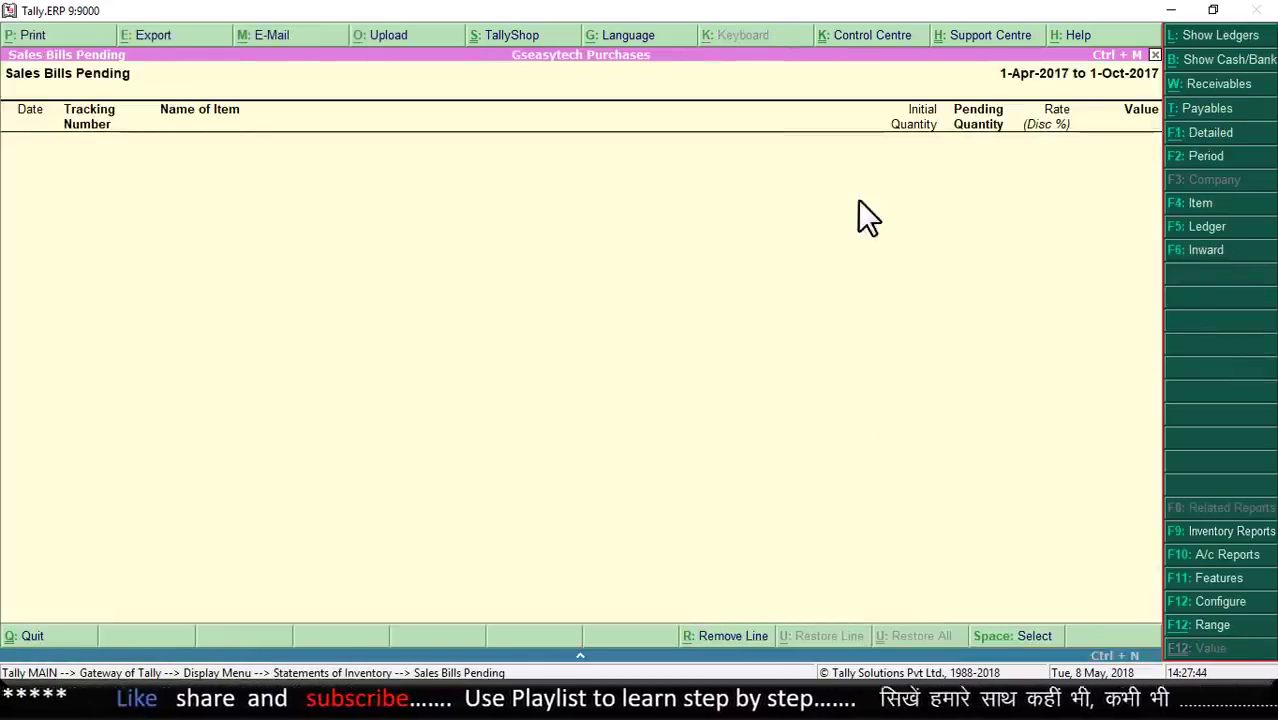
{"action": "key", "text": "Escape"}
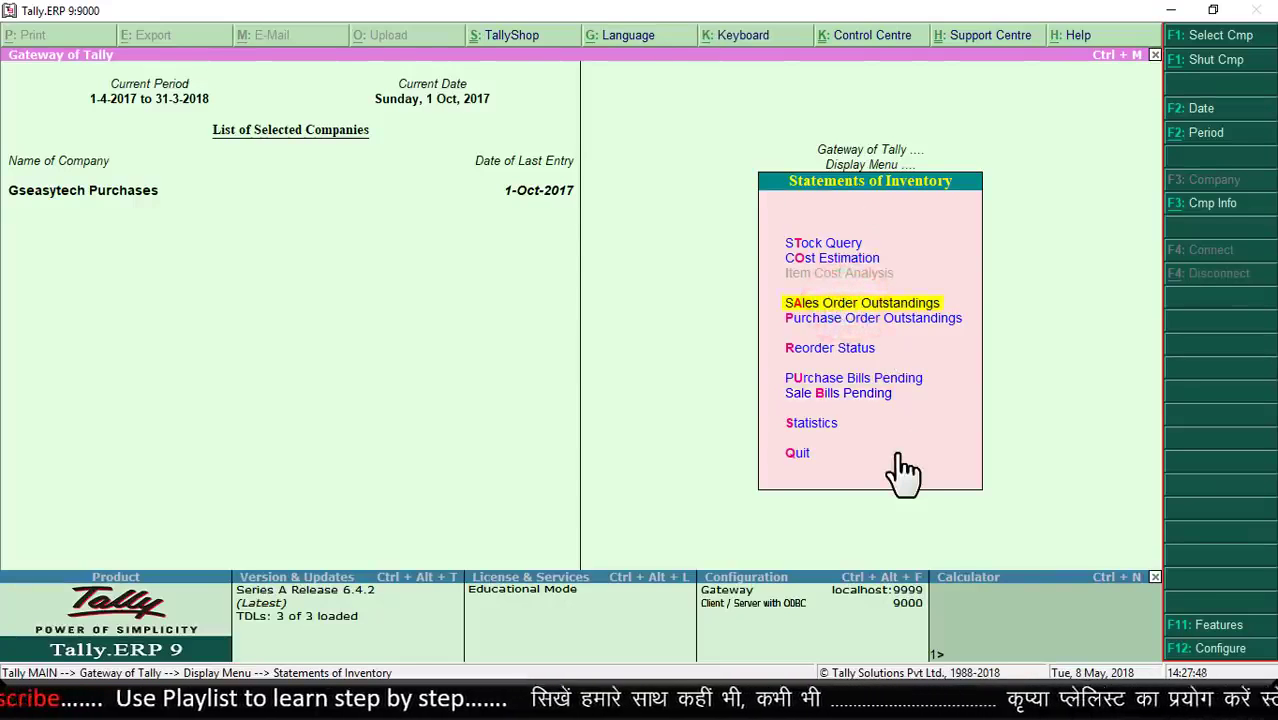
Review the outstanding sales orders for all orders, then return to the Gateway of Tally
{"action": "key", "text": "Return"}
{"action": "left_click", "coordinate": [876, 378]}
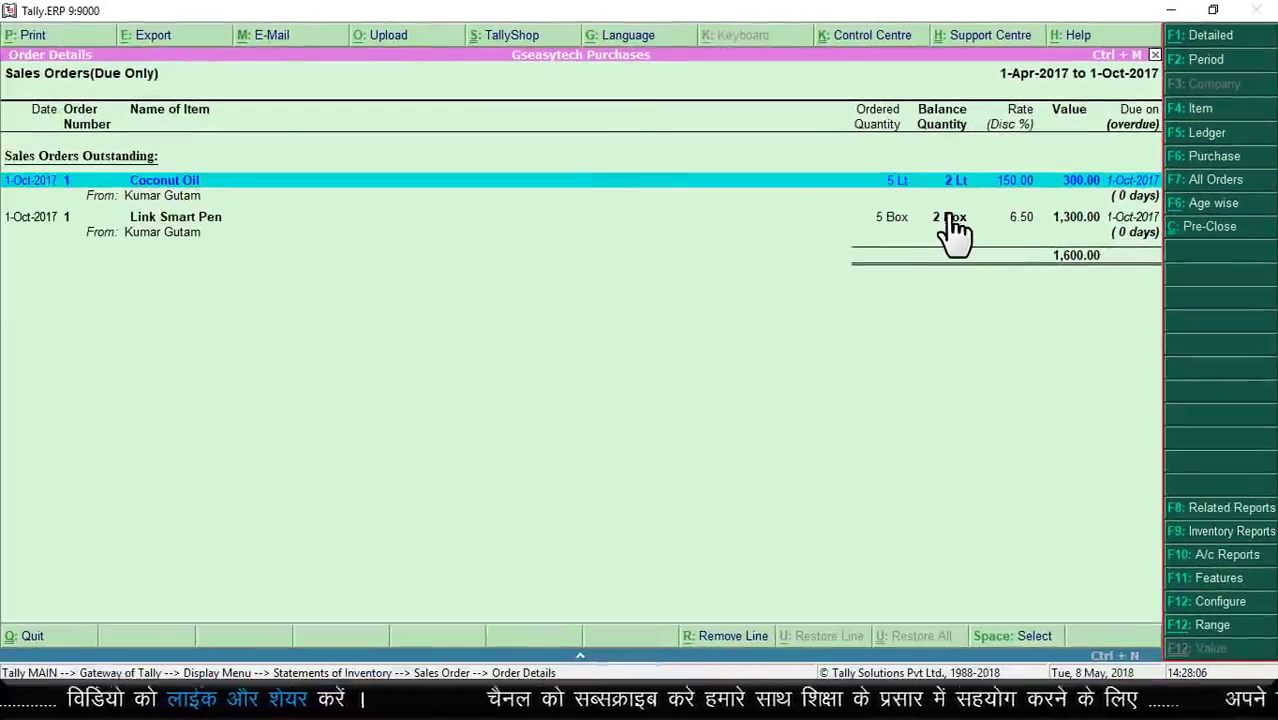
{"action": "key", "text": "Escape"}
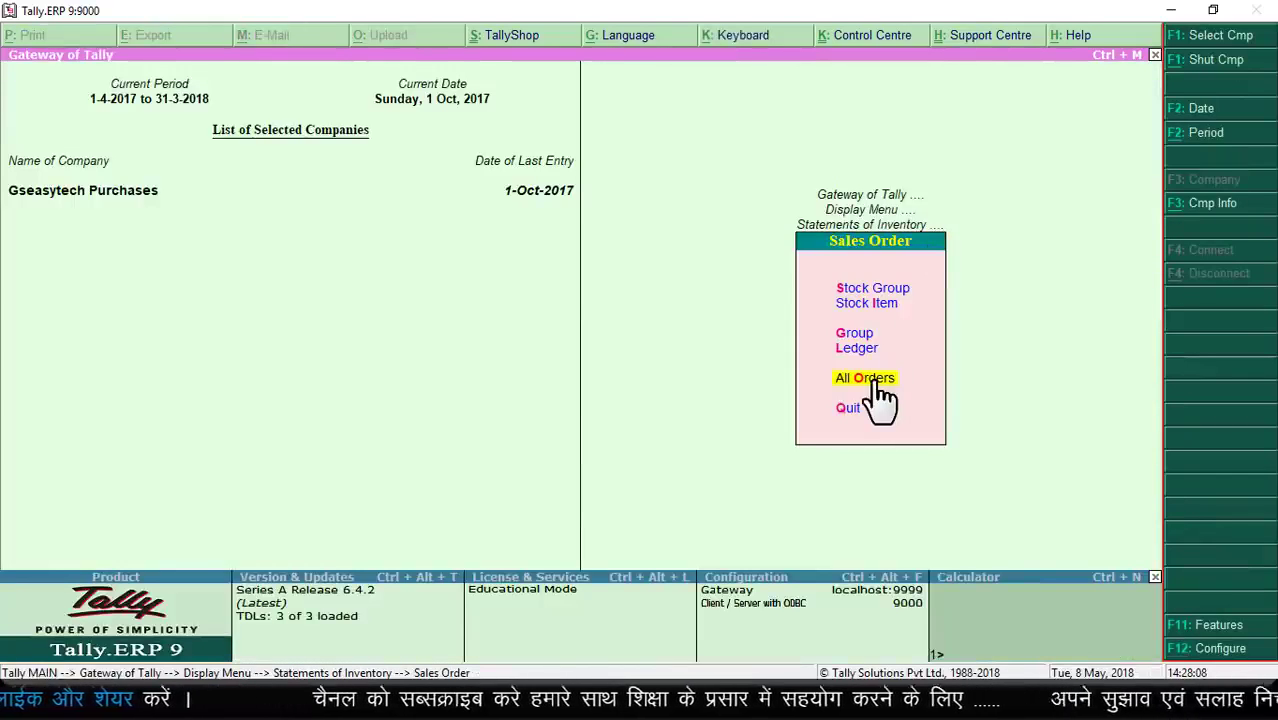
{"action": "key", "text": "Escape"}
{"action": "key", "text": "Escape"}
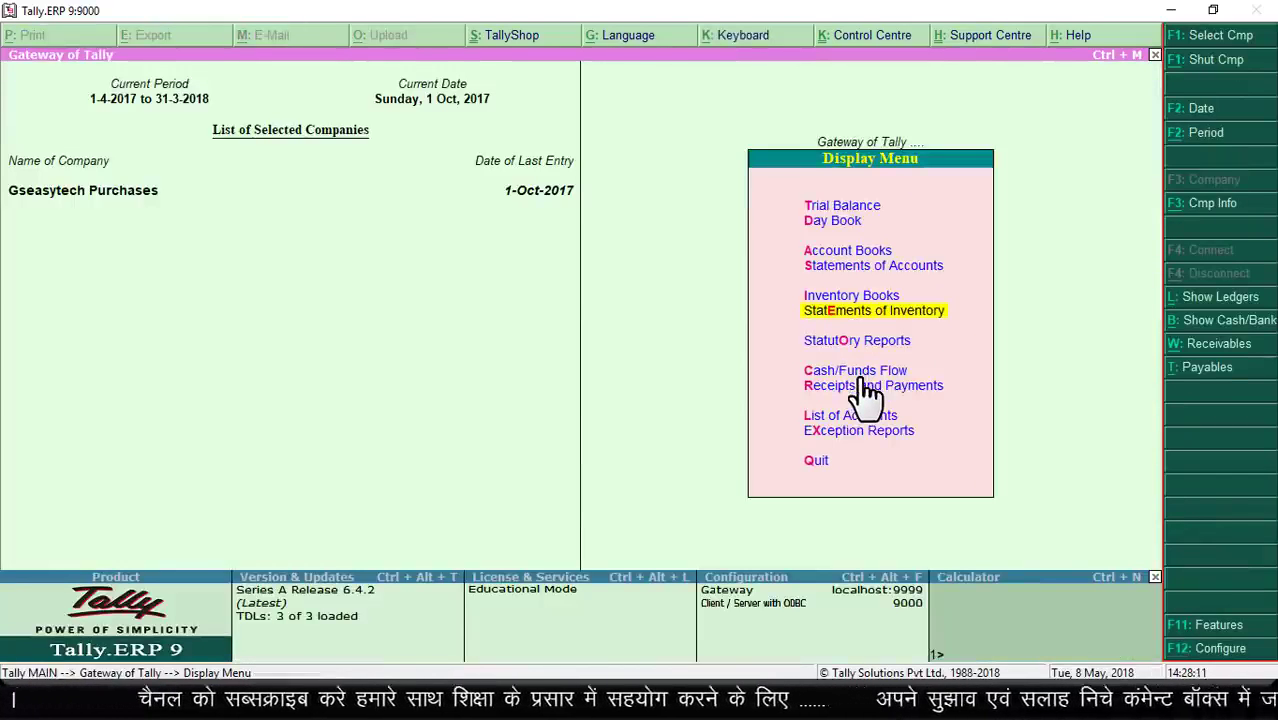
{"action": "key", "text": "Escape"}
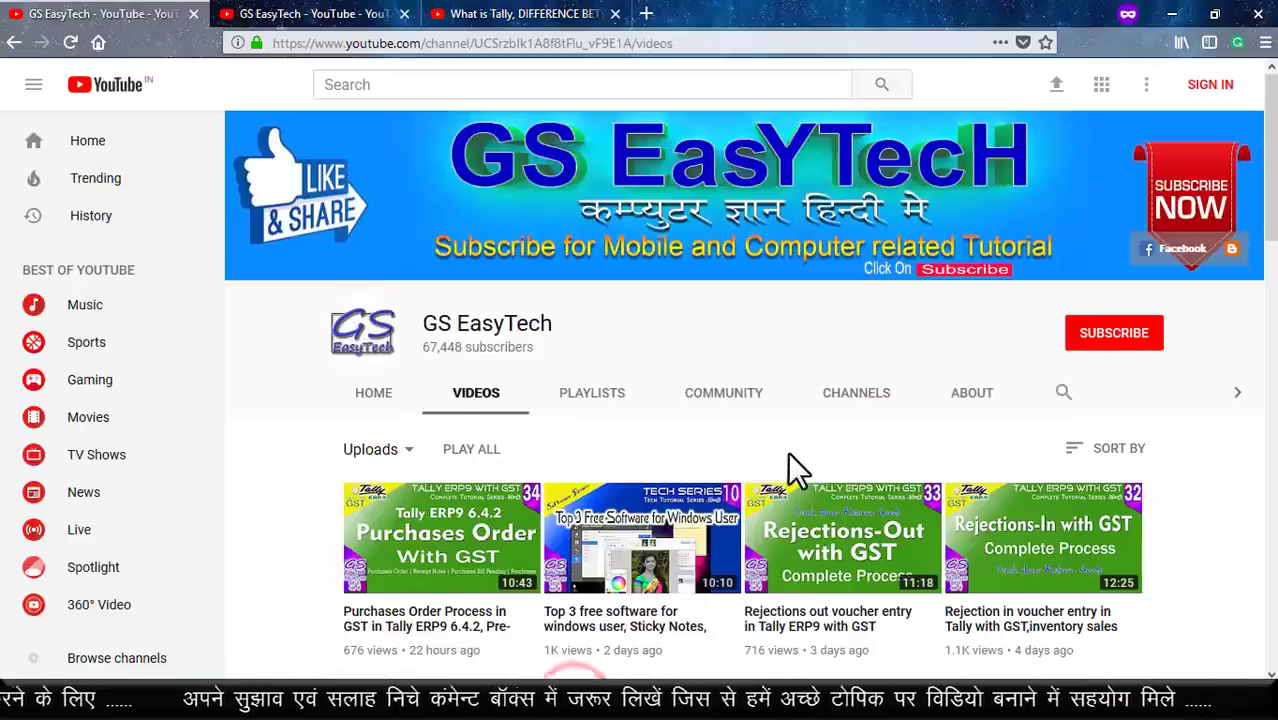
Browse the uploaded videos and created playlists of the GS EasyTech channel on YouTube
{"action": "scroll", "coordinate": [787, 465], "scroll_direction": "down", "scroll_amount": 5}
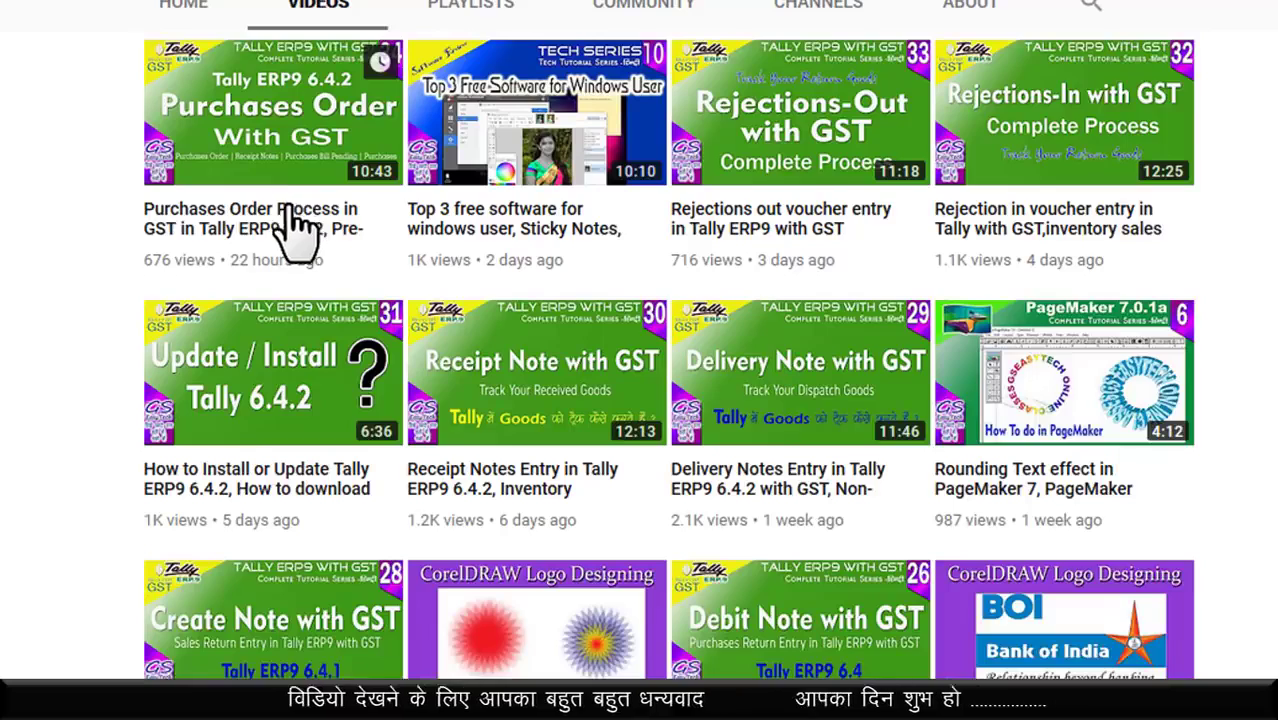
{"action": "scroll", "coordinate": [296, 234], "scroll_direction": "up", "scroll_amount": 2}
{"action": "scroll", "coordinate": [290, 230], "scroll_direction": "up", "scroll_amount": 1}
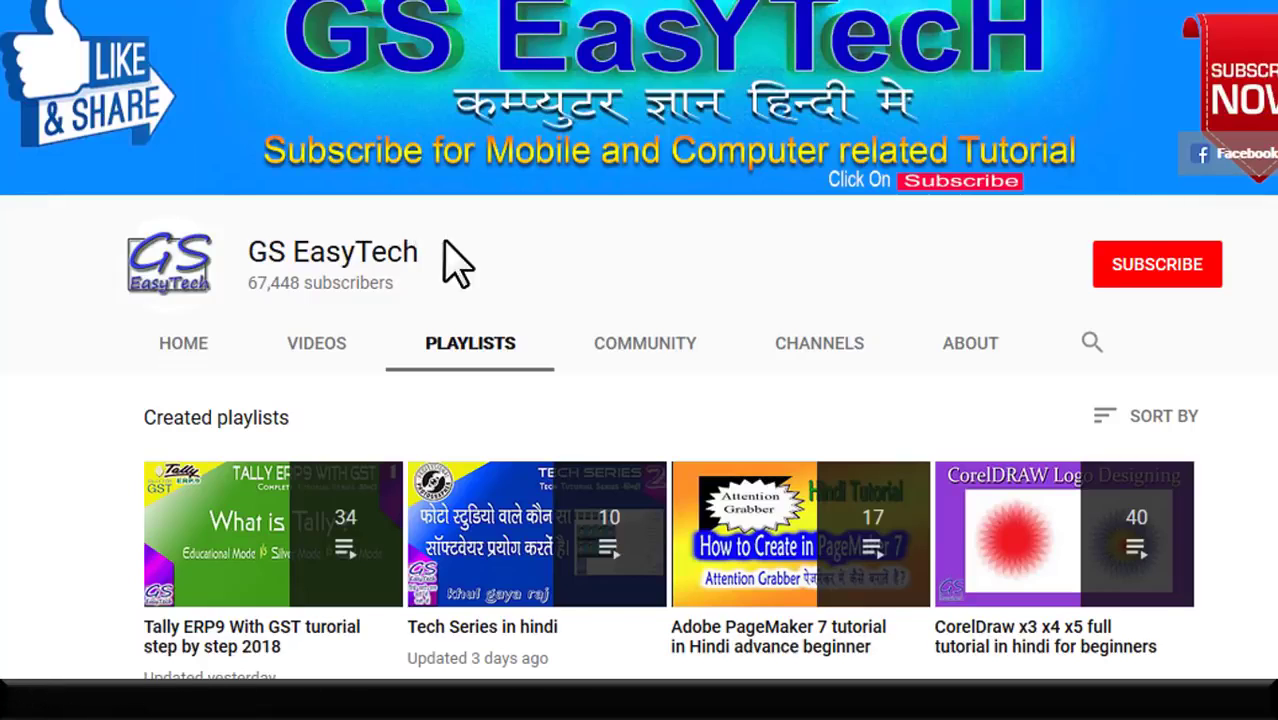
{"action": "scroll", "coordinate": [471, 379], "scroll_direction": "down", "scroll_amount": 2}
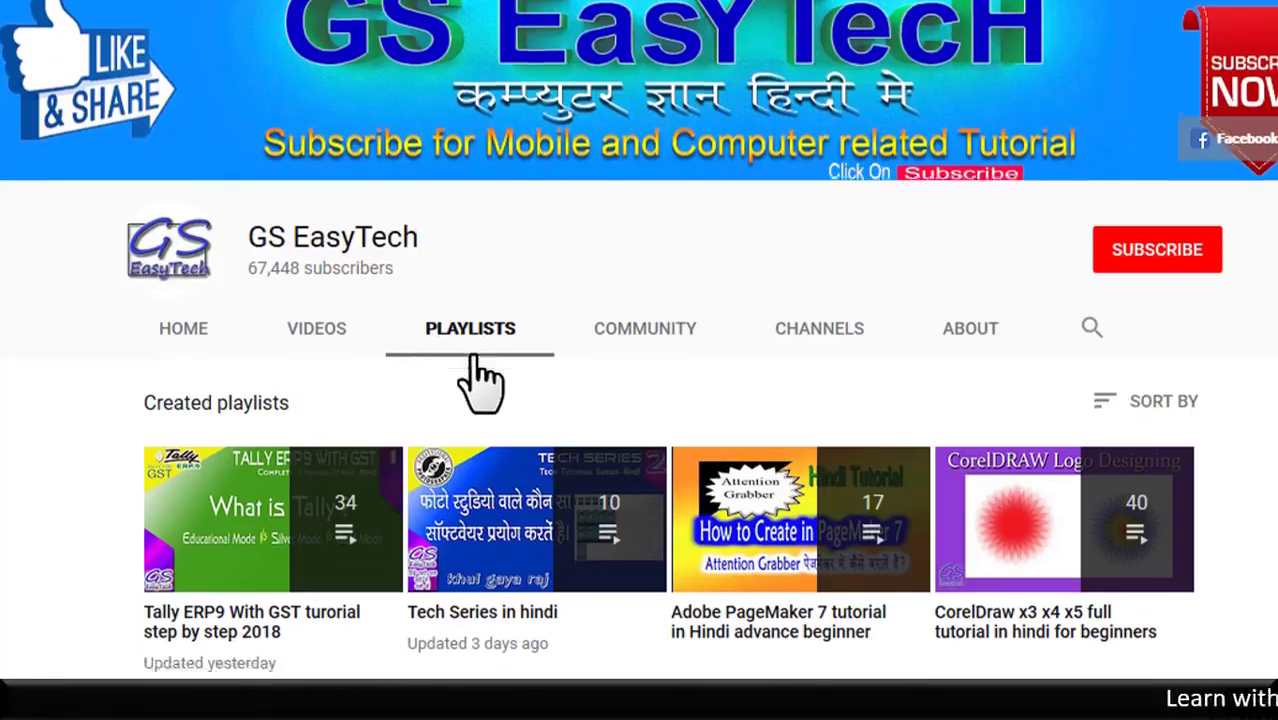
{"action": "scroll", "coordinate": [478, 379], "scroll_direction": "down", "scroll_amount": 1}
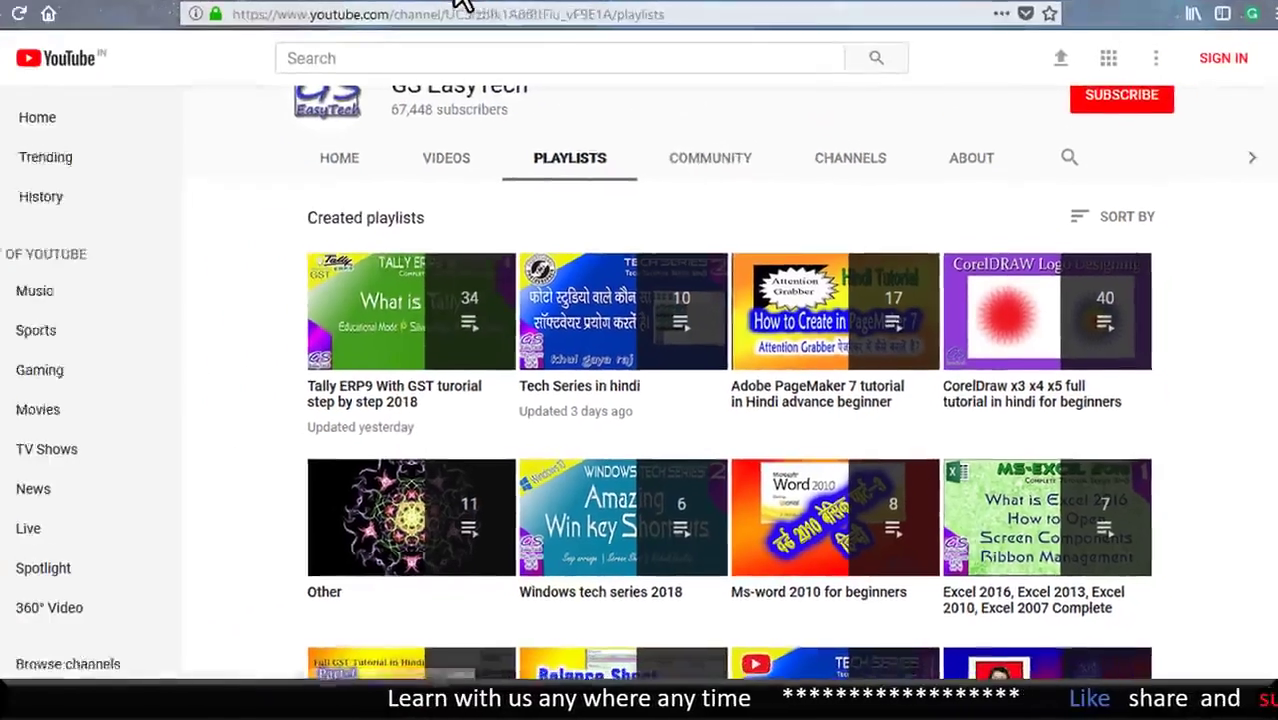
Look through the Tally ERP9 With GST playlist down to its last video, and review the channel's other created playlists
{"action": "left_click", "coordinate": [458, 3]}
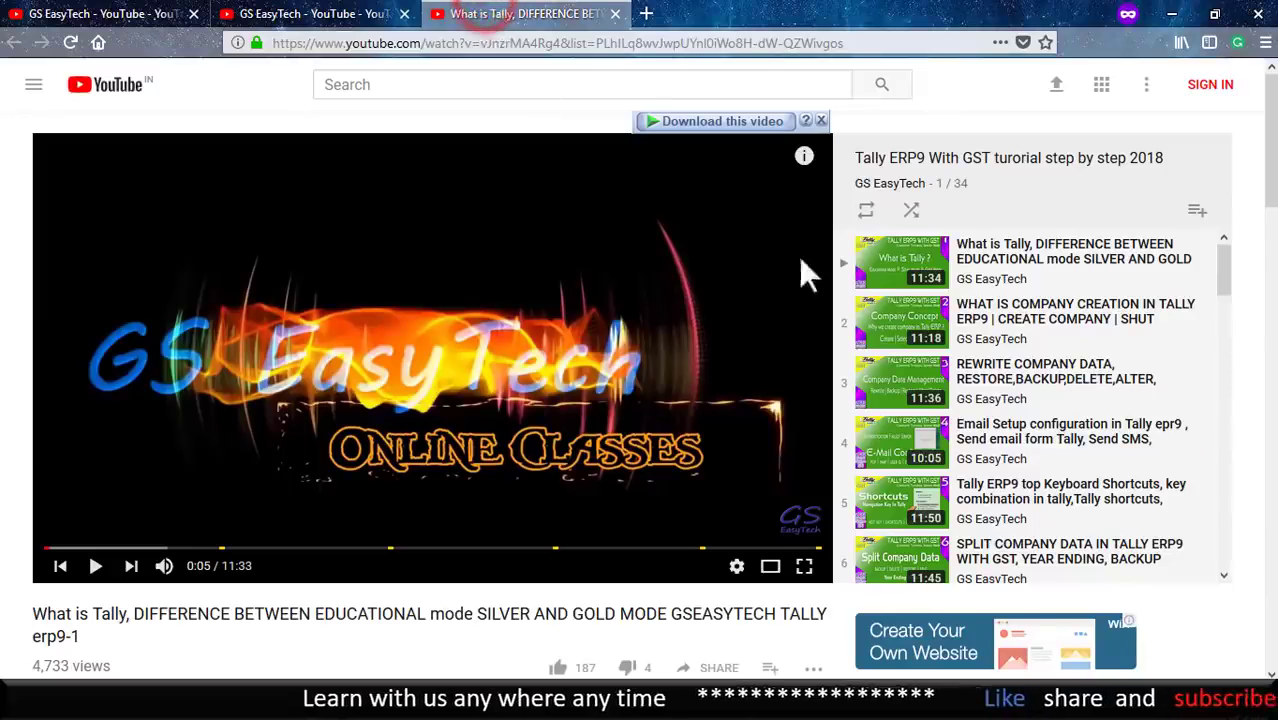
{"action": "left_click_drag", "start_coordinate": [1222, 266], "coordinate": [1208, 562]}
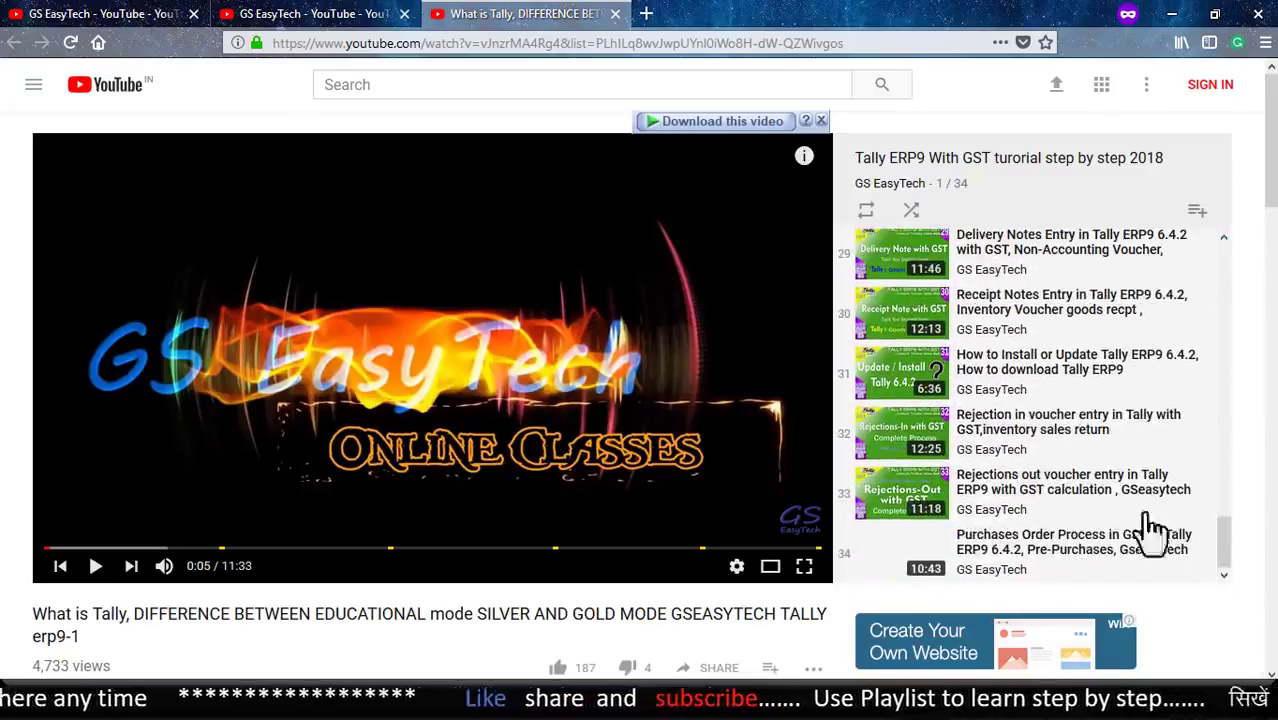
{"action": "left_click", "coordinate": [285, 18]}
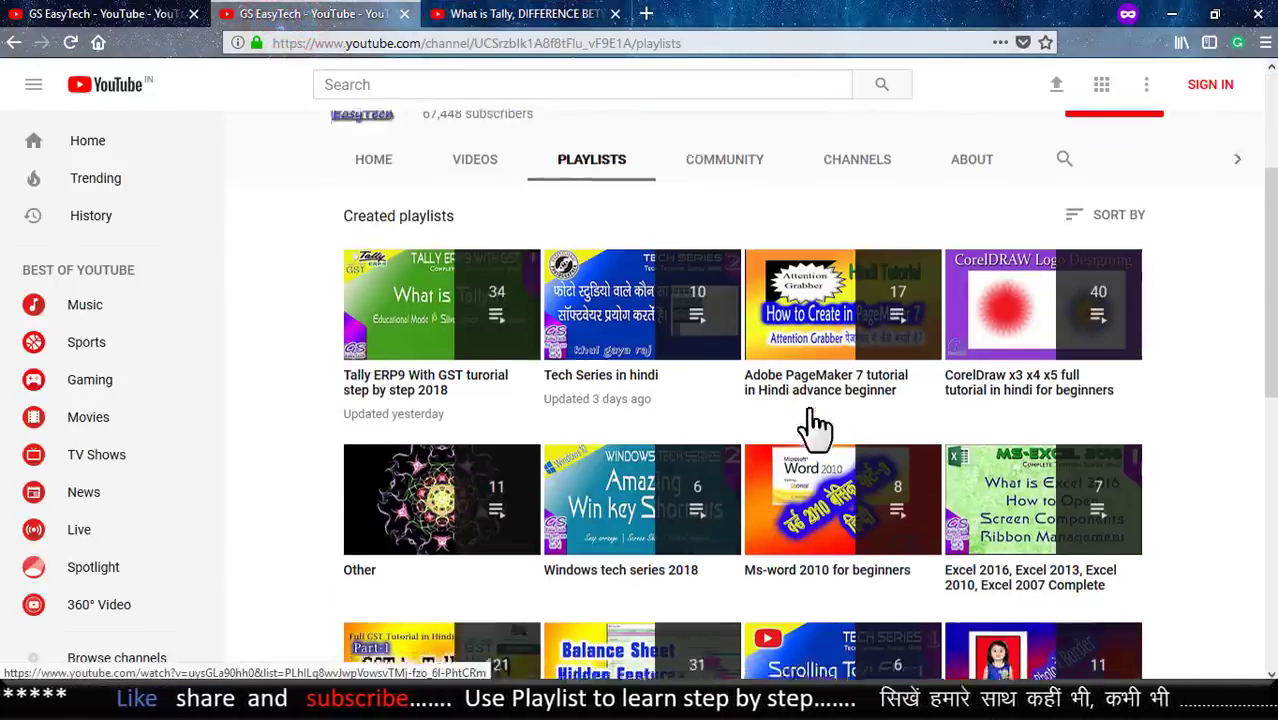
{"action": "scroll", "coordinate": [790, 432], "scroll_direction": "down", "scroll_amount": 3}
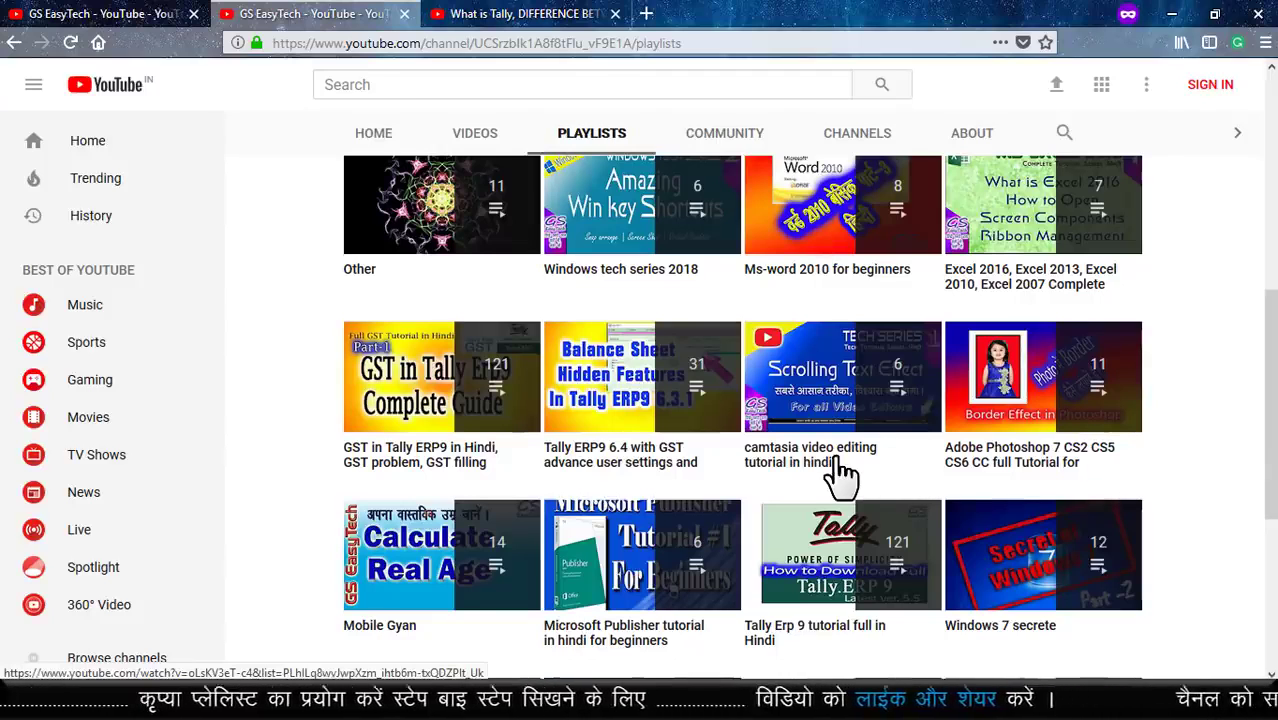
{"action": "scroll", "coordinate": [840, 475], "scroll_direction": "down", "scroll_amount": 3}
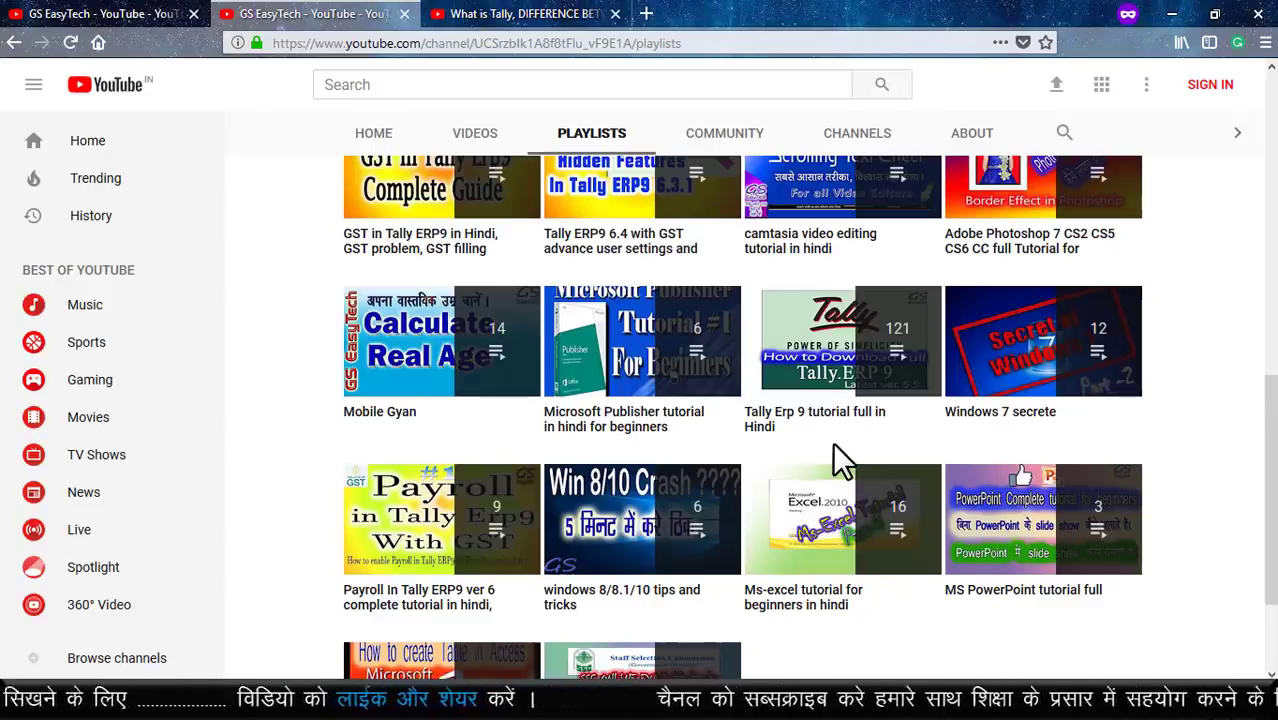
{"action": "scroll", "coordinate": [838, 458], "scroll_direction": "up", "scroll_amount": 4}
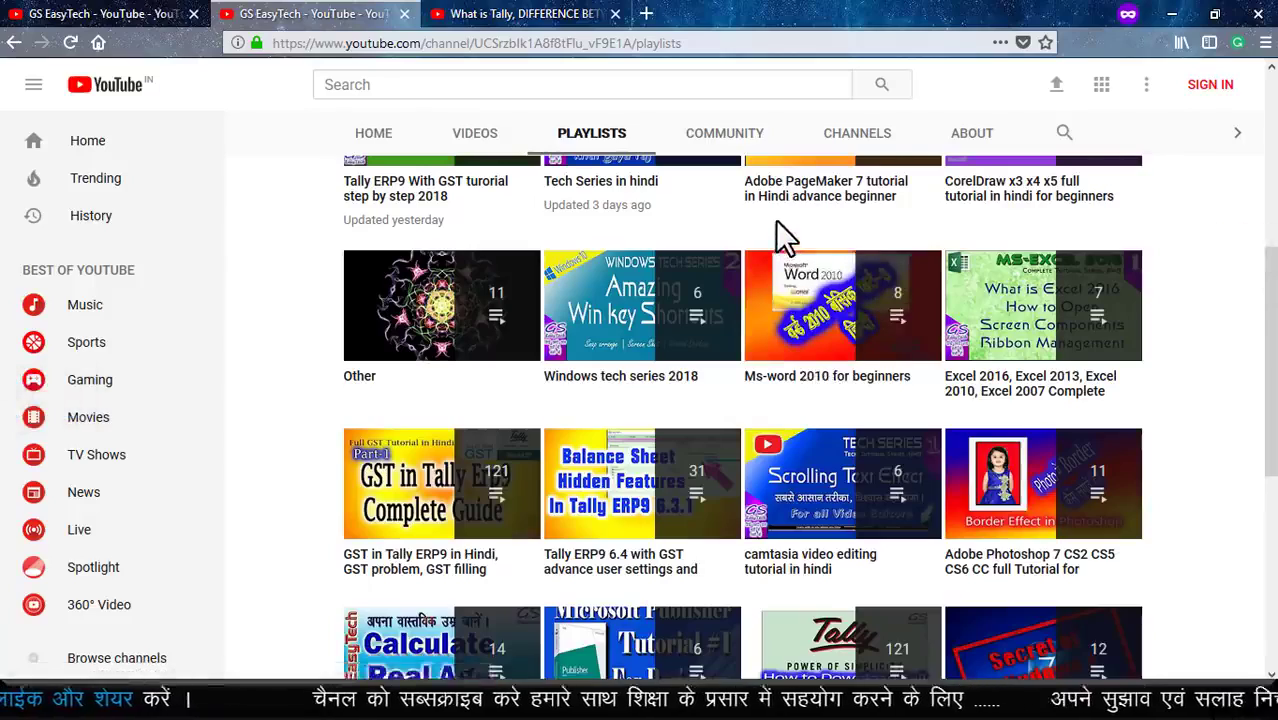
{"action": "scroll", "coordinate": [776, 243], "scroll_direction": "up", "scroll_amount": 3}
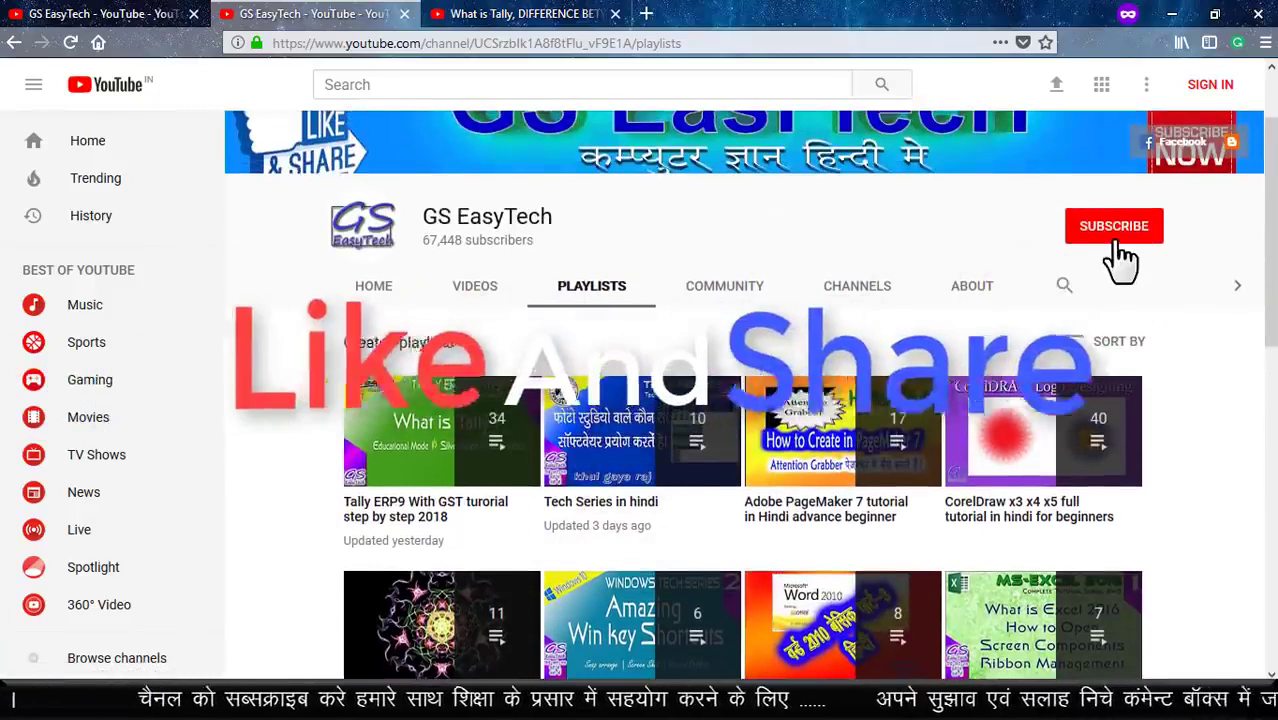